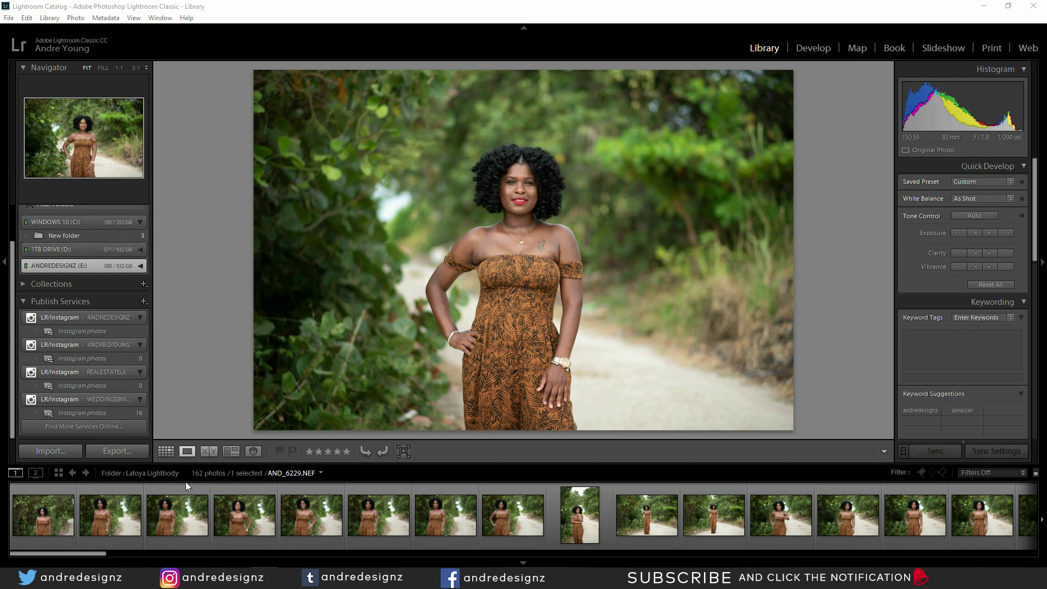
Browse the path-shoot photos forward to AND_6220, then back through AND_6214, AND_6212 and AND_6210
key("Right")
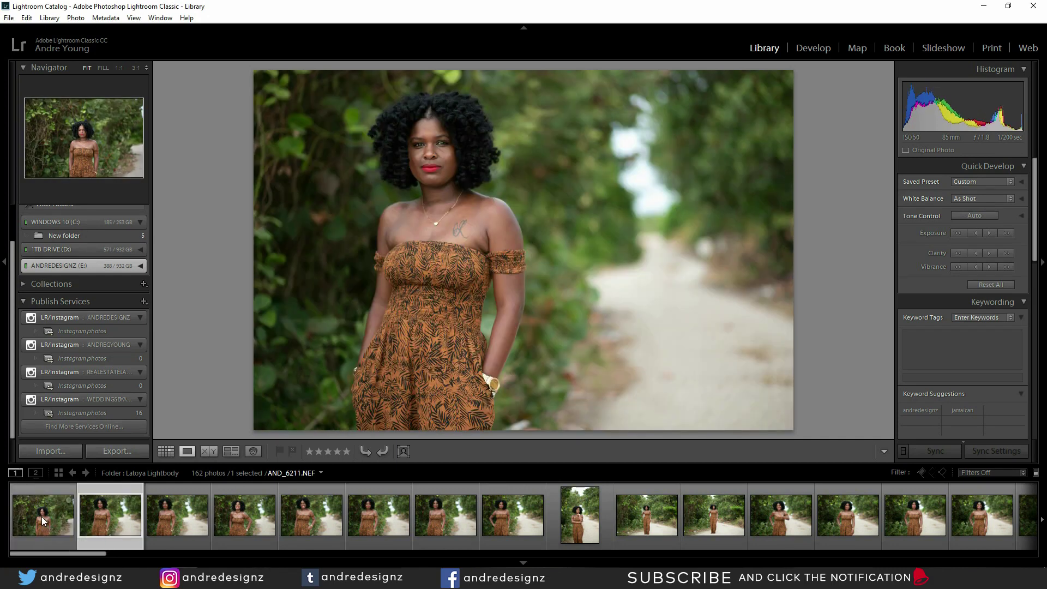
key("Right")
key("Right")
key("Right")
key("Right")
key("Right")
key("Right")
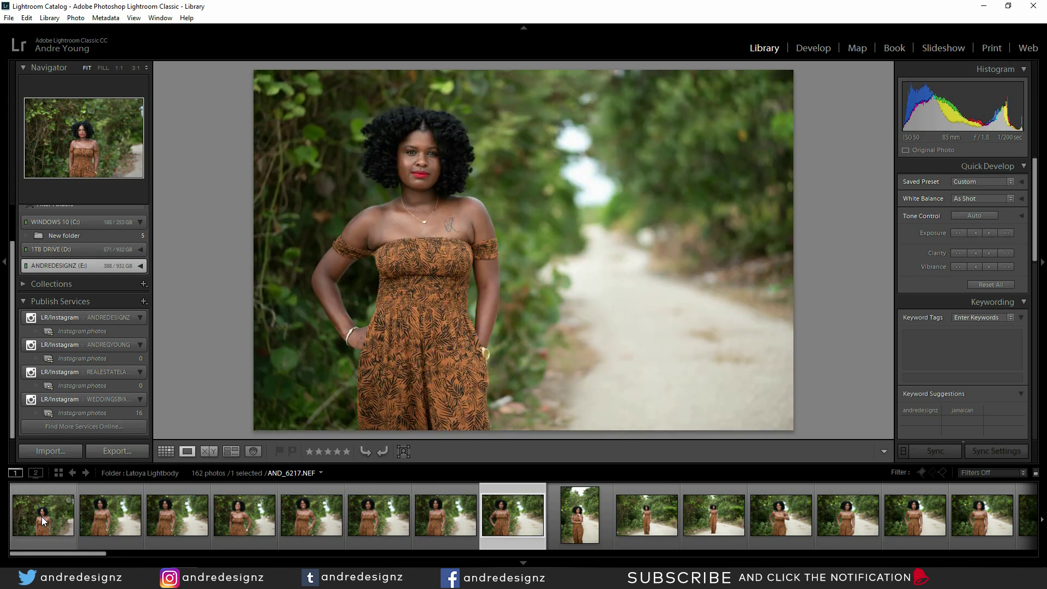
key("Right")
key("Right")
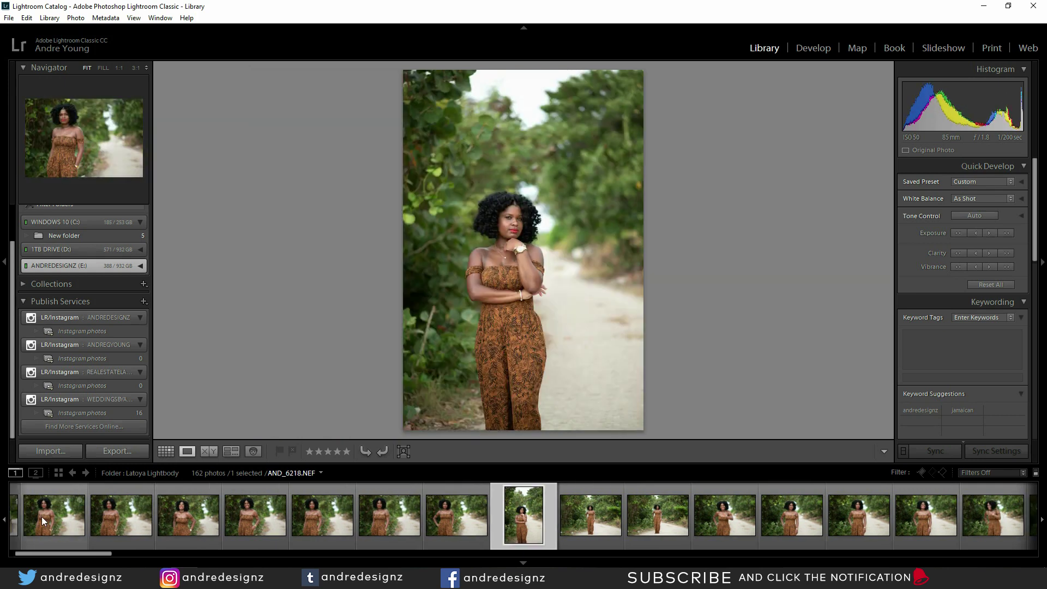
key("Right")
key("Left")
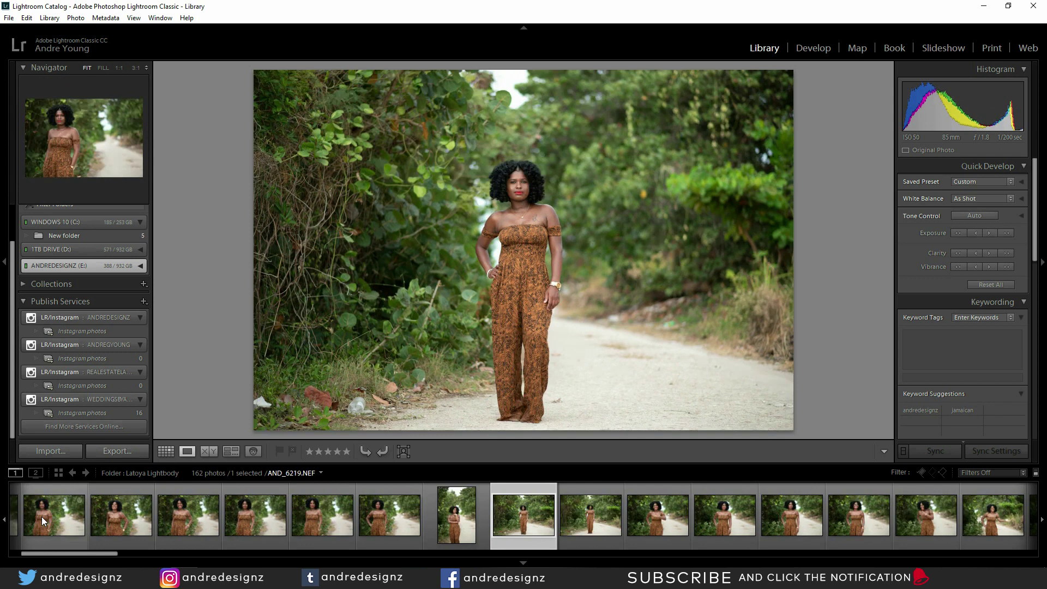
key("Left")
key("Left")
key("Left")
key("Left")
key("Left")
key("Left")
key("Left")
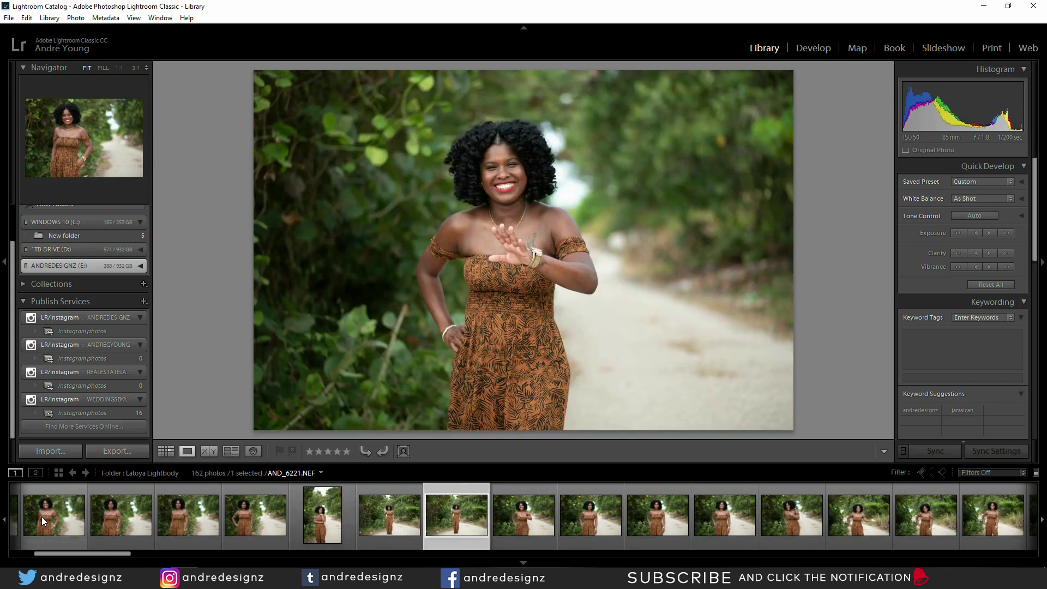
key("Left")
key("Left")
key("Left")
key("Left")
key("Left")
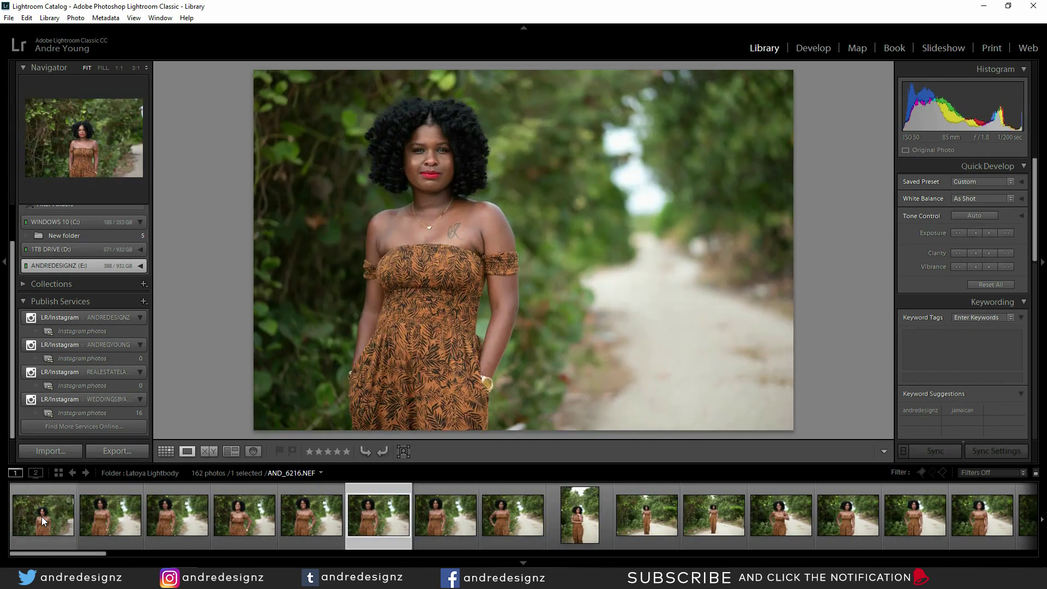
key("Left")
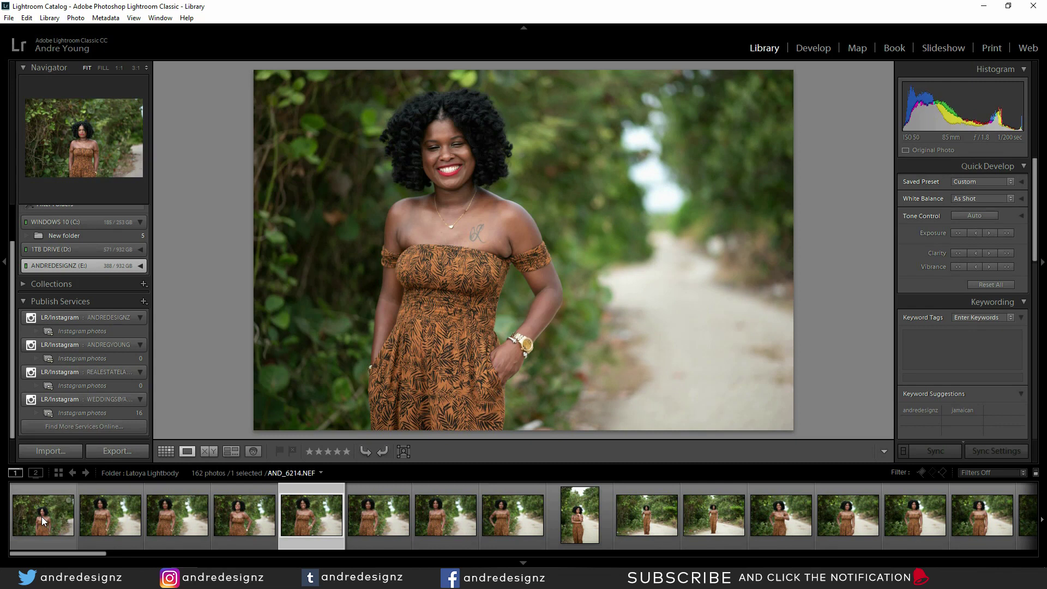
key("Left")
key("Left")
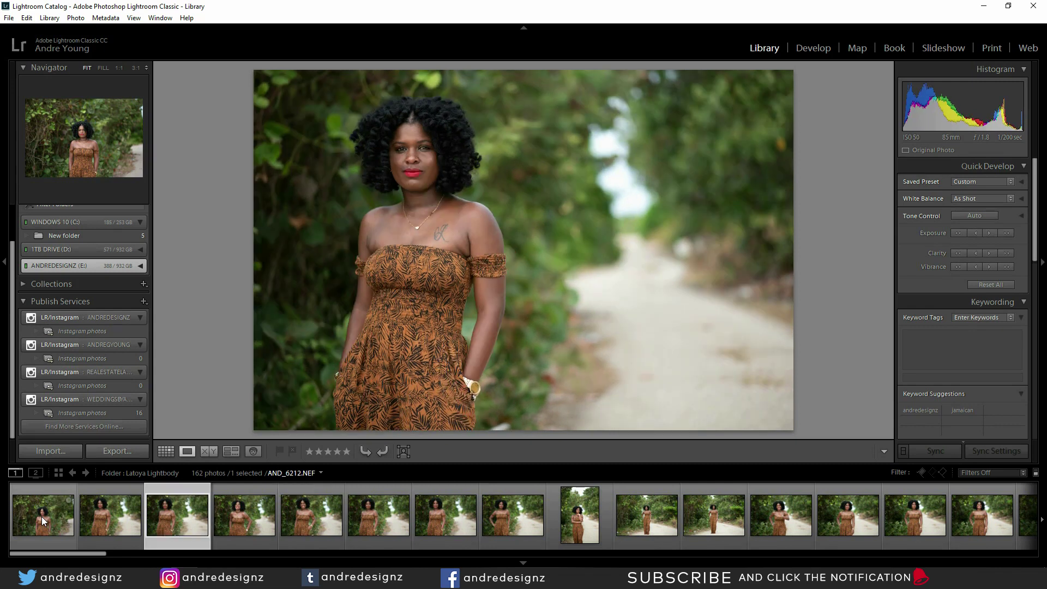
key("Left")
key("Left")
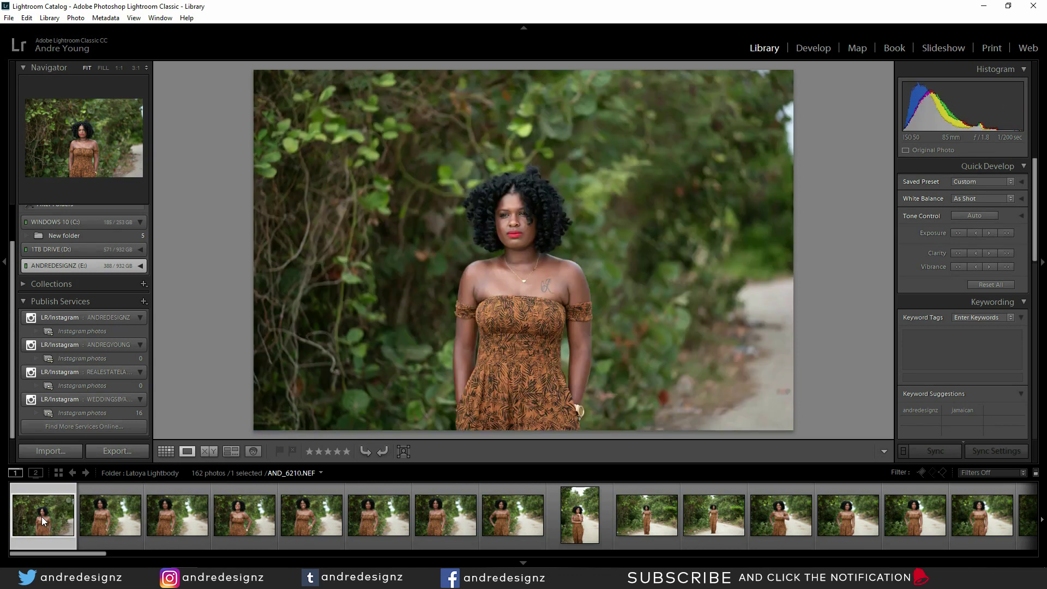
Step forward again, compare the neighbouring shots, and settle on the full-length AND_6220
key("Right")
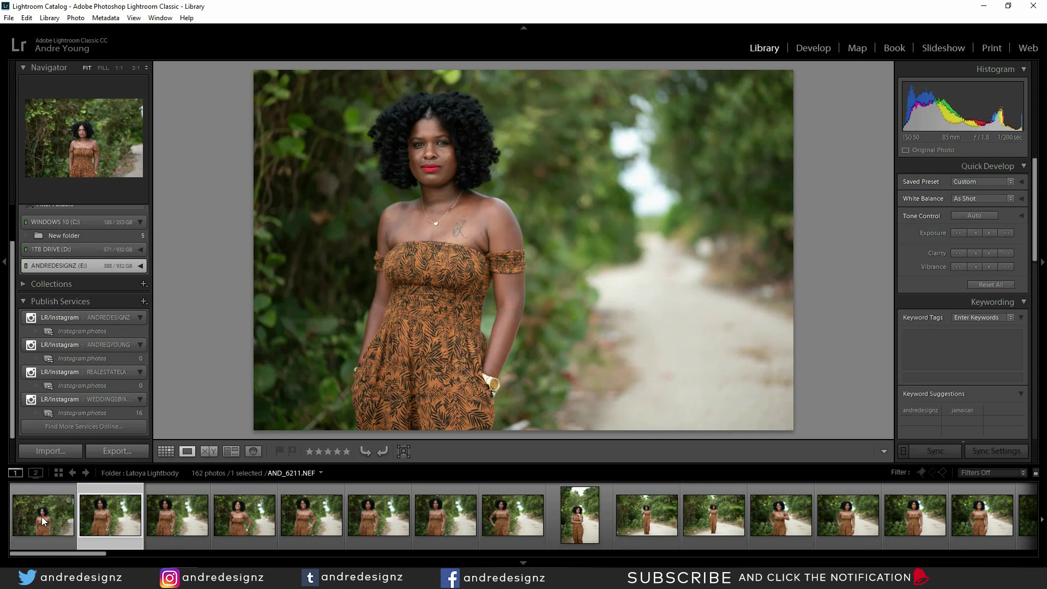
key("Right")
key("Right")
key("Right")
key("Right")
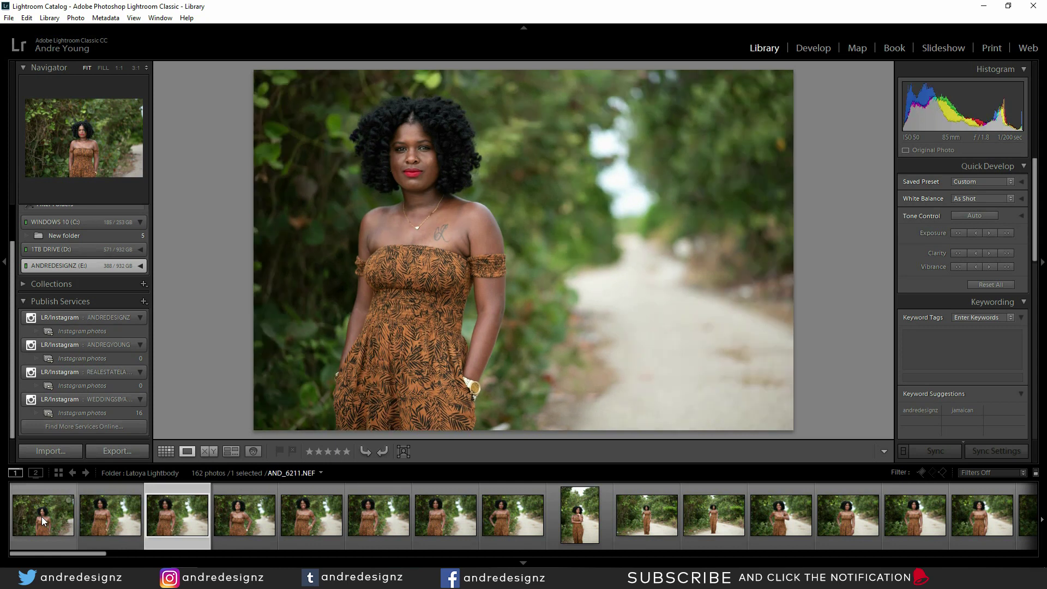
key("Right")
key("Right")
key("Right")
key("Right")
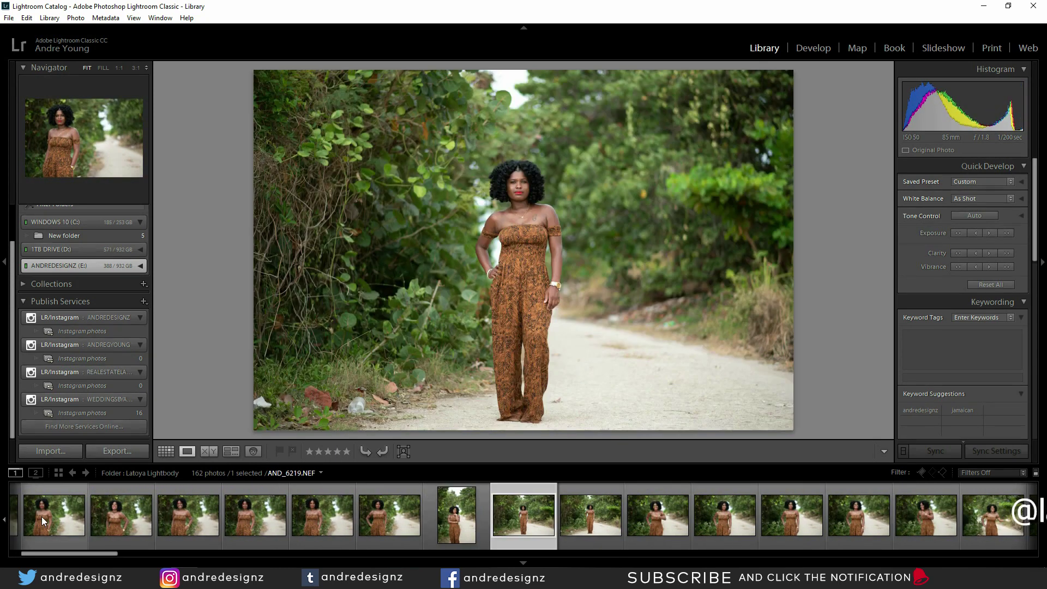
key("Right")
key("Left")
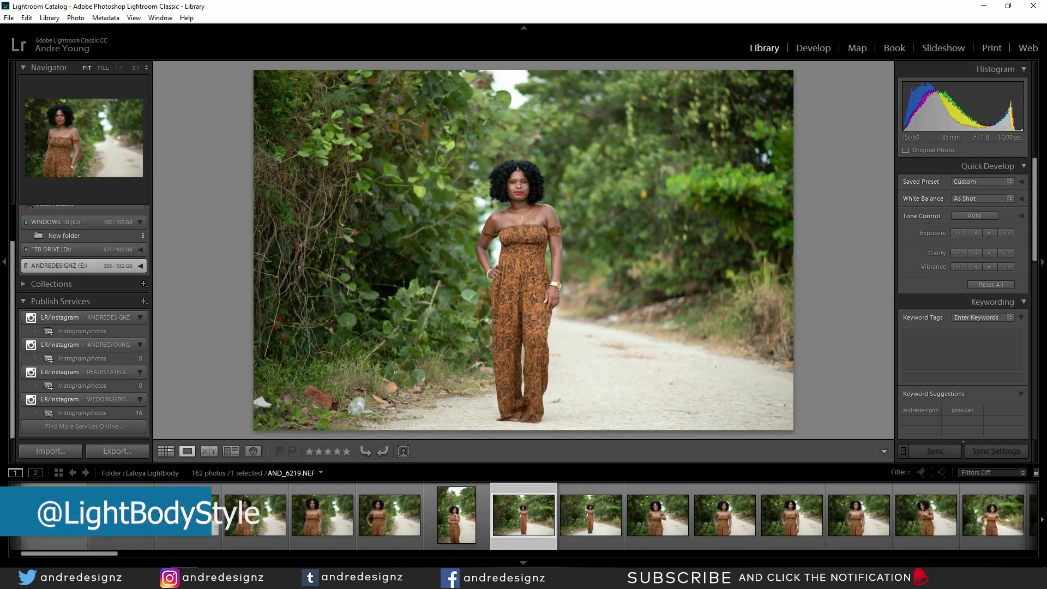
key("Left")
key("Right")
key("Right")
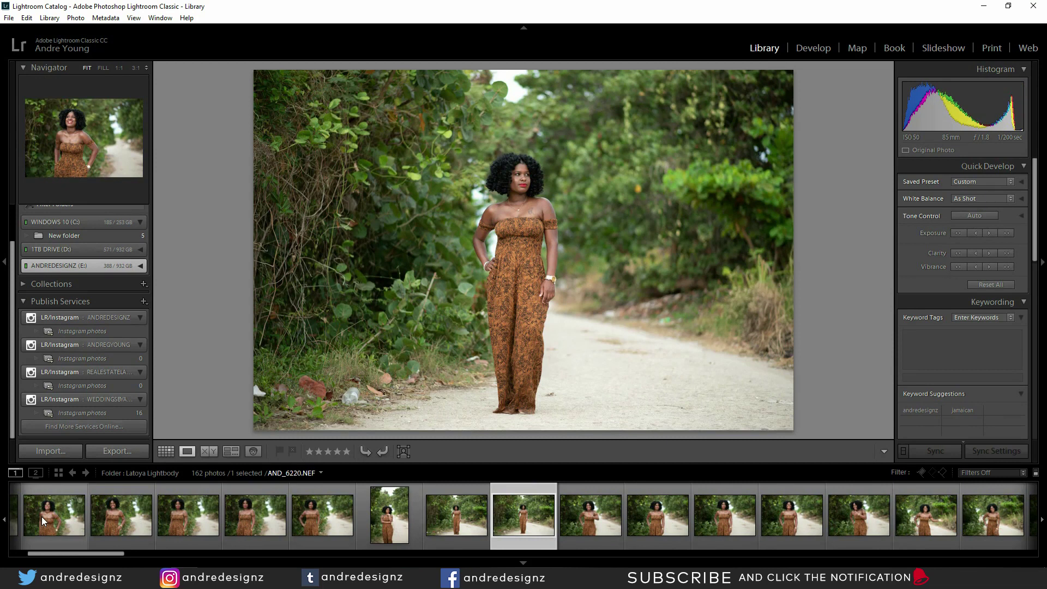
key("Right")
key("Right")
key("Left")
key("Left")
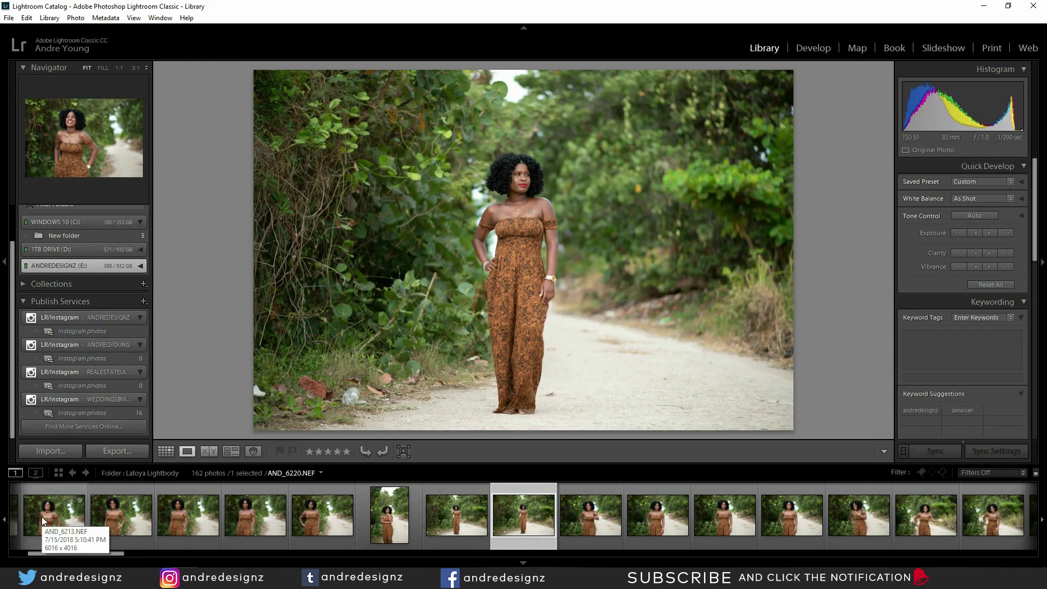
Open AND_6220 in Photoshop CC 2018 and run the Frequency Separation 16bit action with a 10-pixel blur
right_click(566, 292)
mouse_move(661, 309)
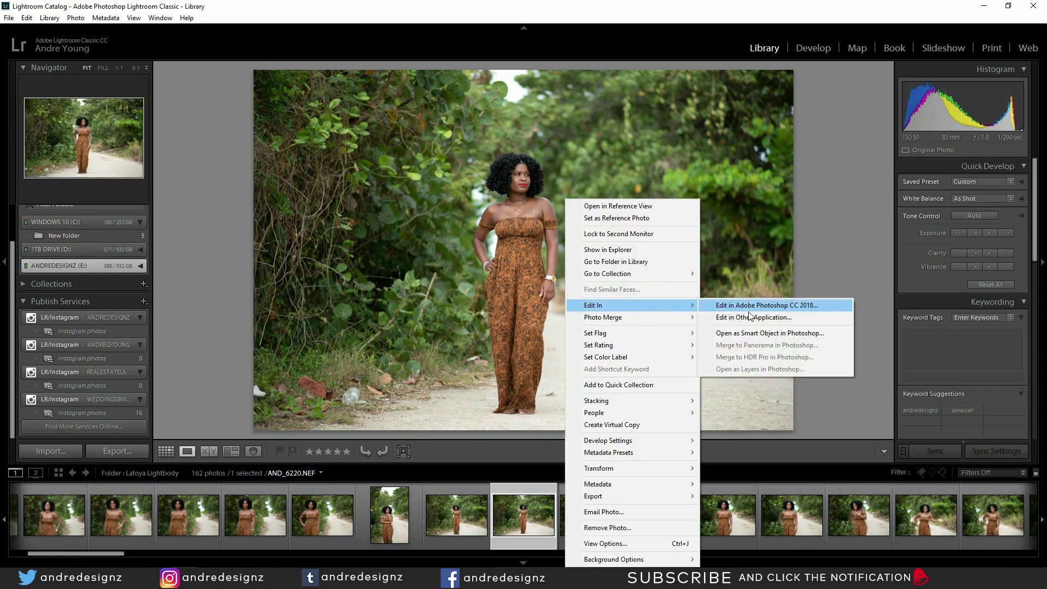
left_click(735, 307)
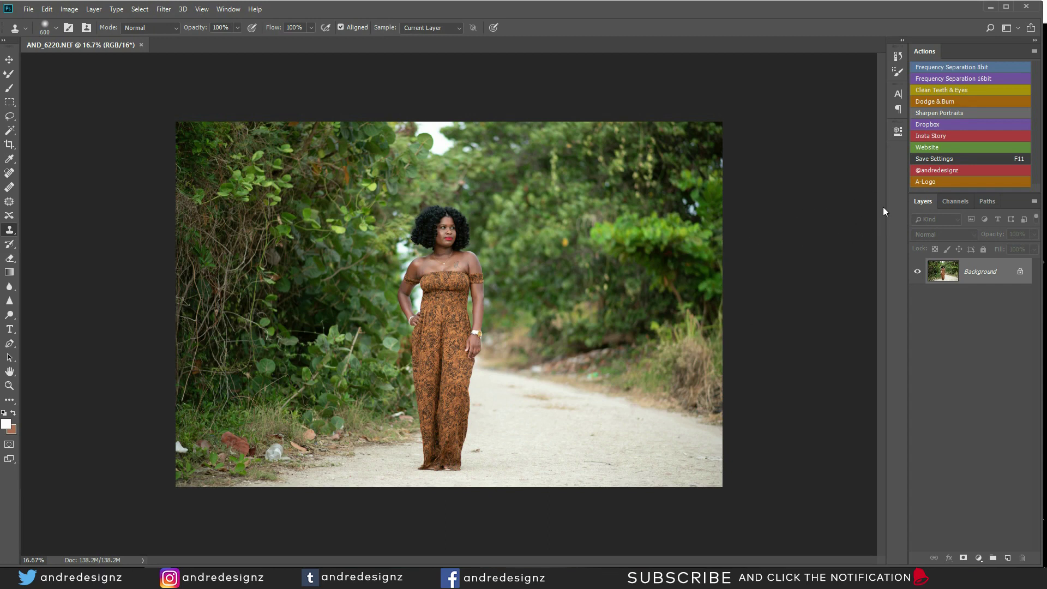
left_click(964, 80)
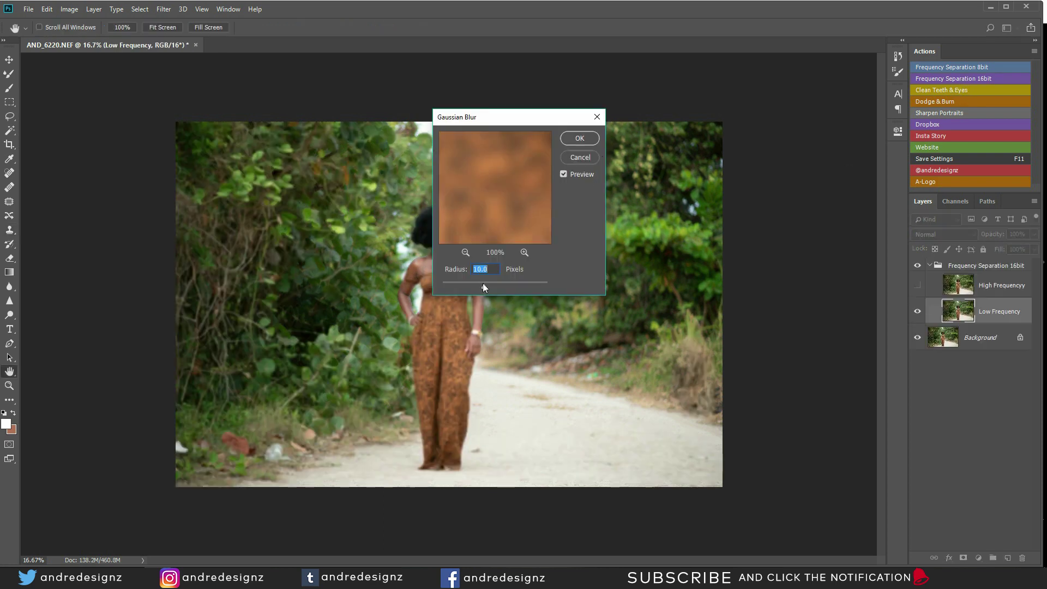
left_click(582, 139)
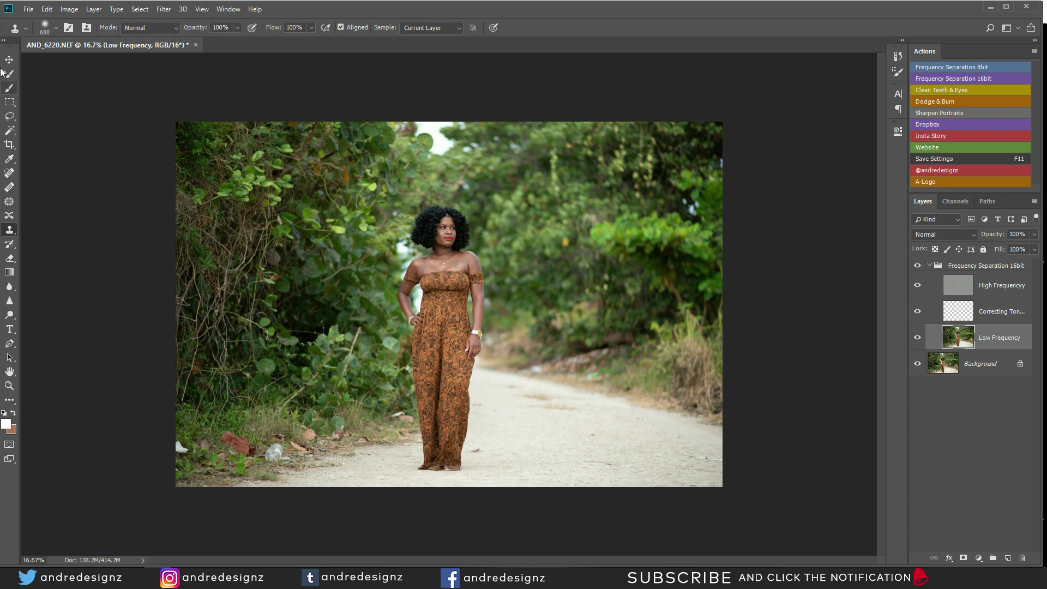
Select the Mixer Brush with Clean Brush loading and auto-clean after each stroke, then zoom into the face
key("v")
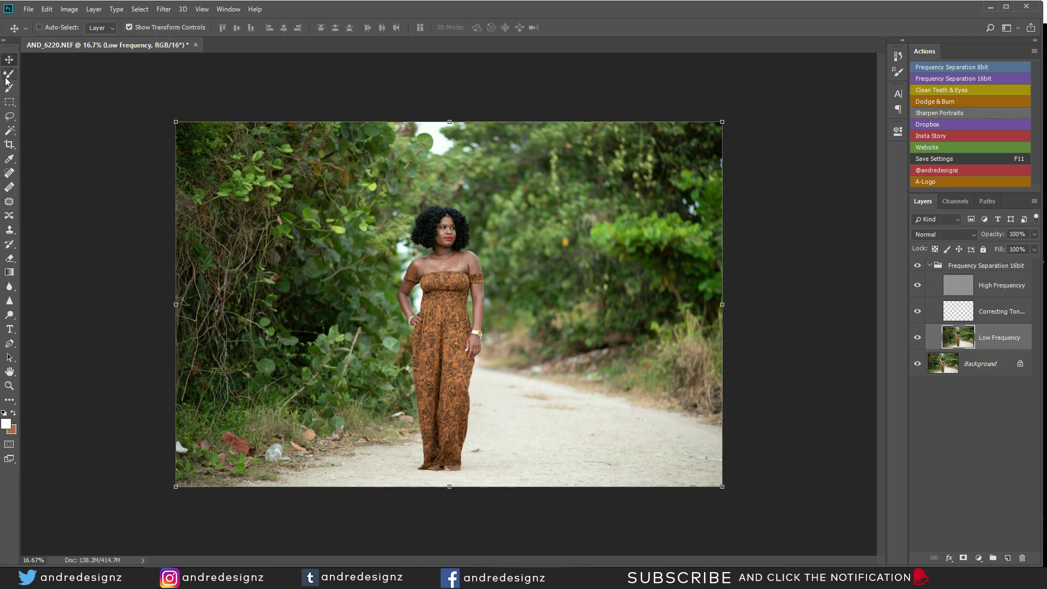
left_click(9, 75)
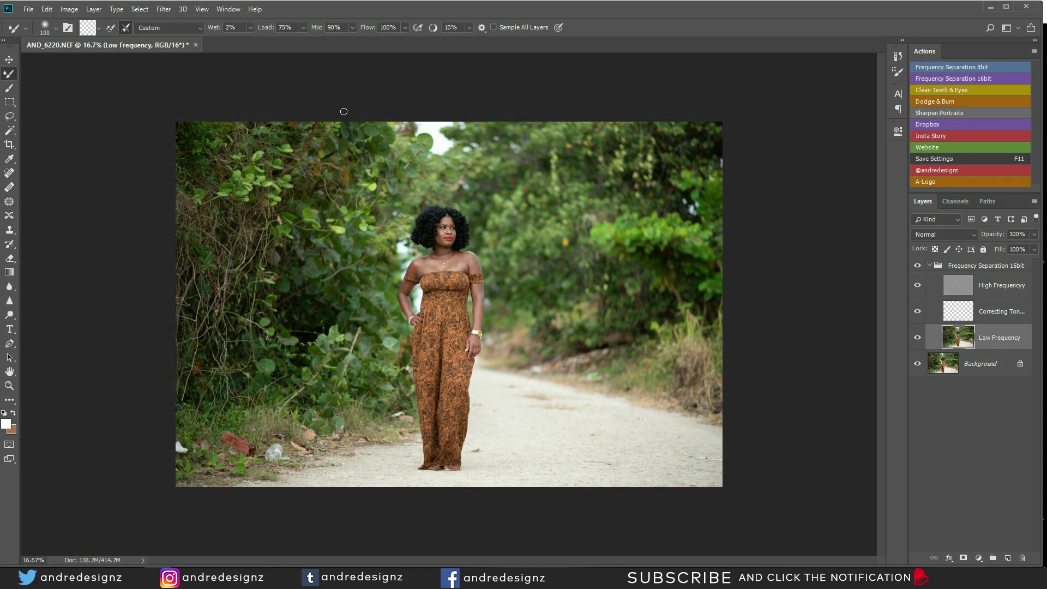
left_click(124, 29)
left_click(98, 29)
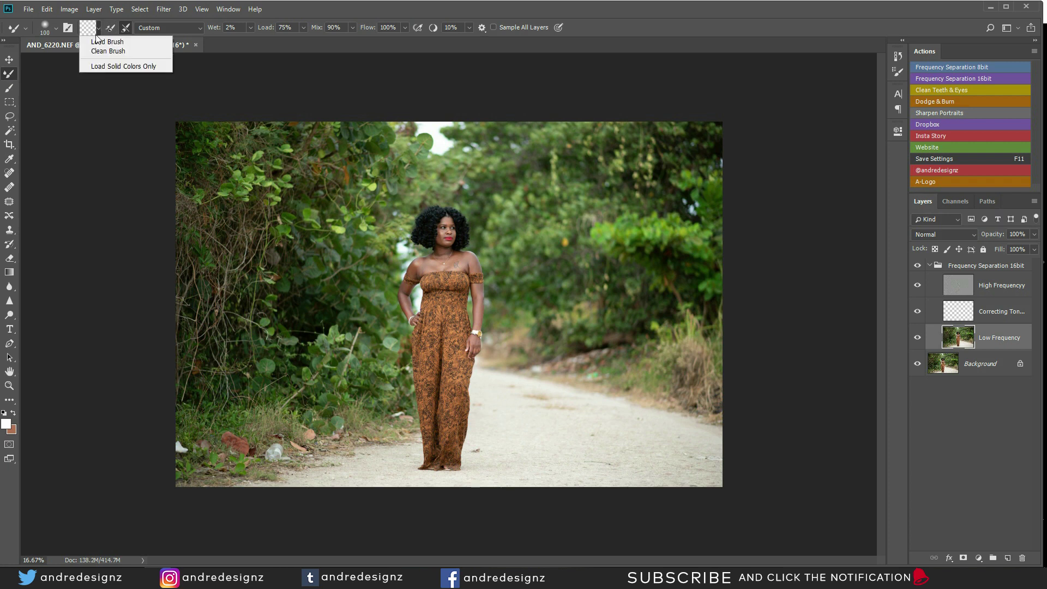
left_click(126, 29)
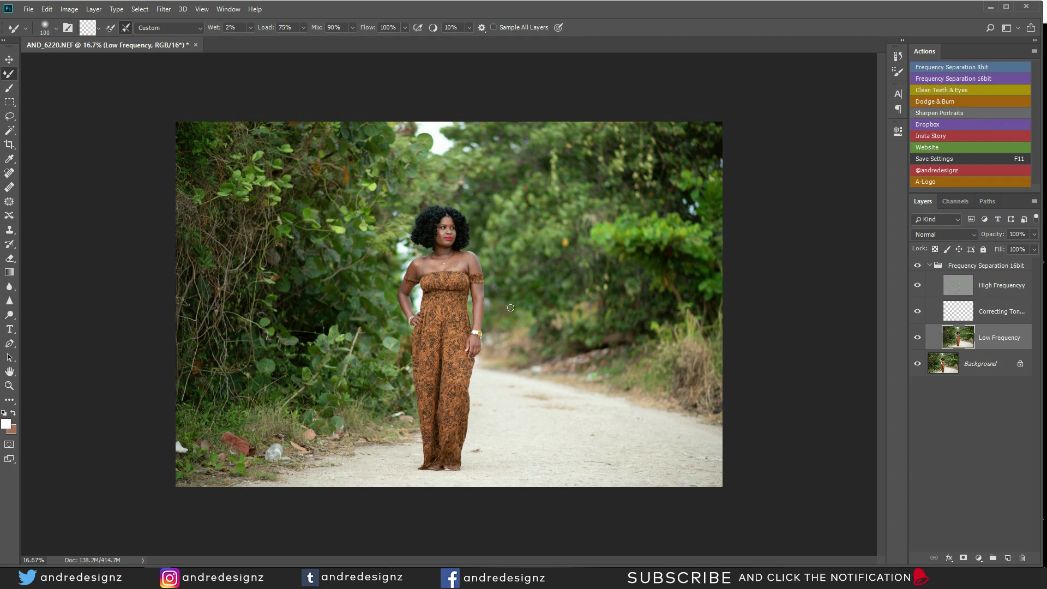
scroll(503, 301, "up", 3)
scroll(456, 224, "up", 6)
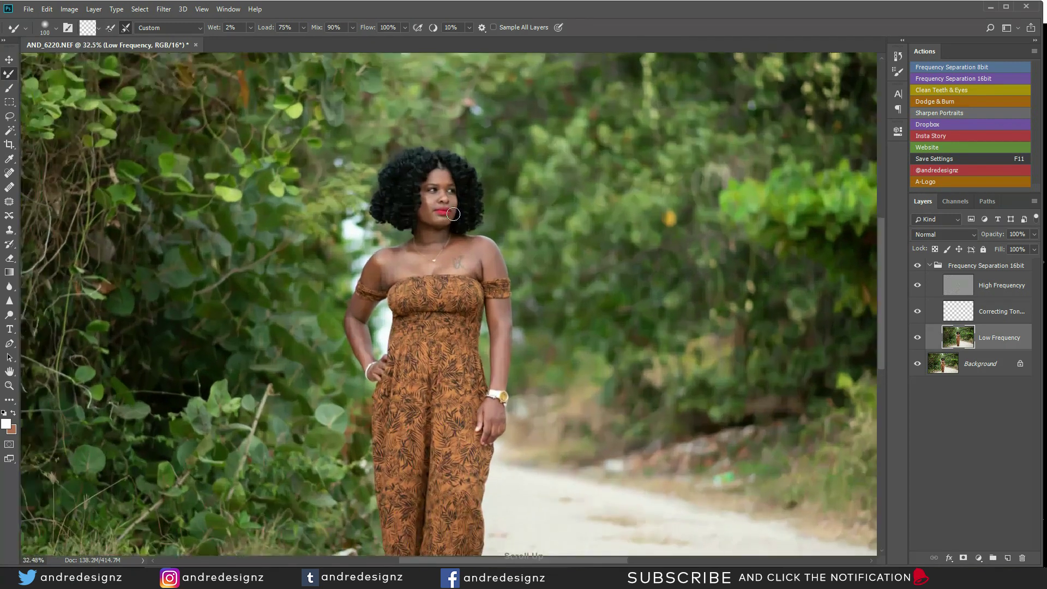
scroll(454, 214, "up", 1)
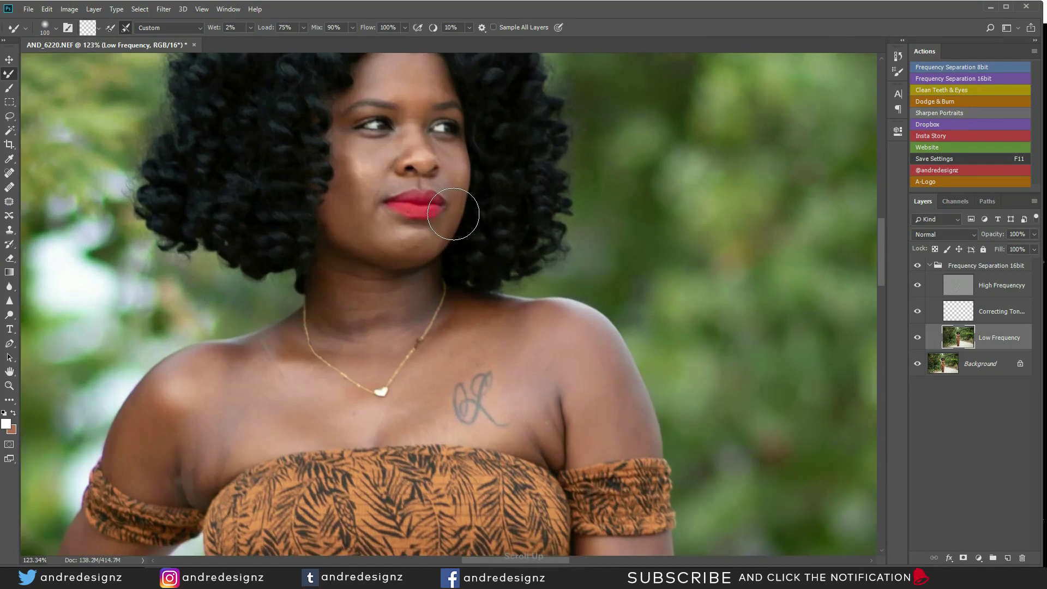
Pan so the whole head and hair are framed, then open the File menu
mouse_move(453, 136)
left_mouse_down()
mouse_move(434, 257)
mouse_move(416, 210)
left_mouse_up()
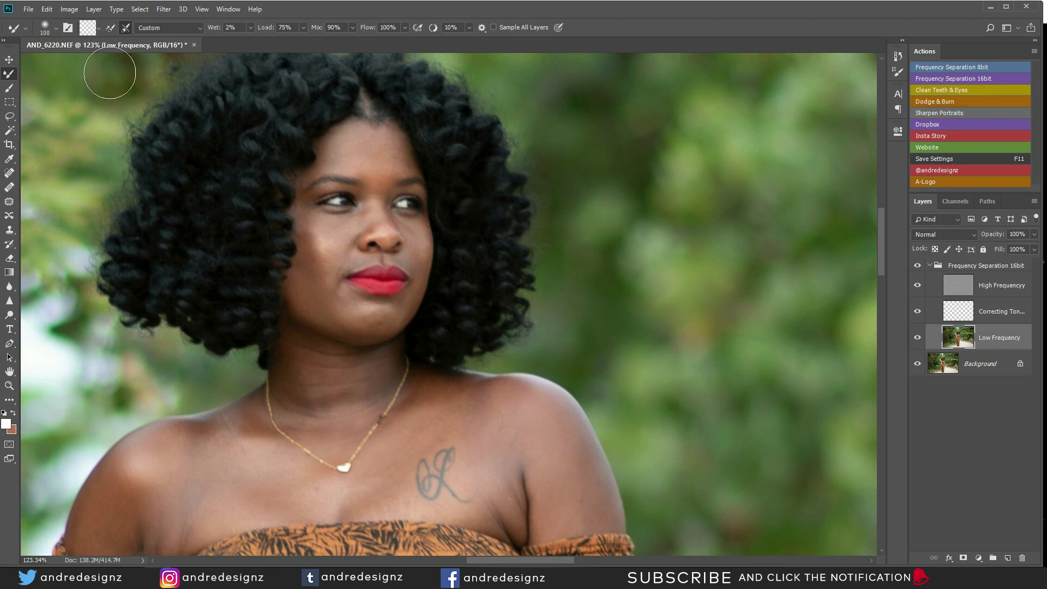
left_click(29, 9)
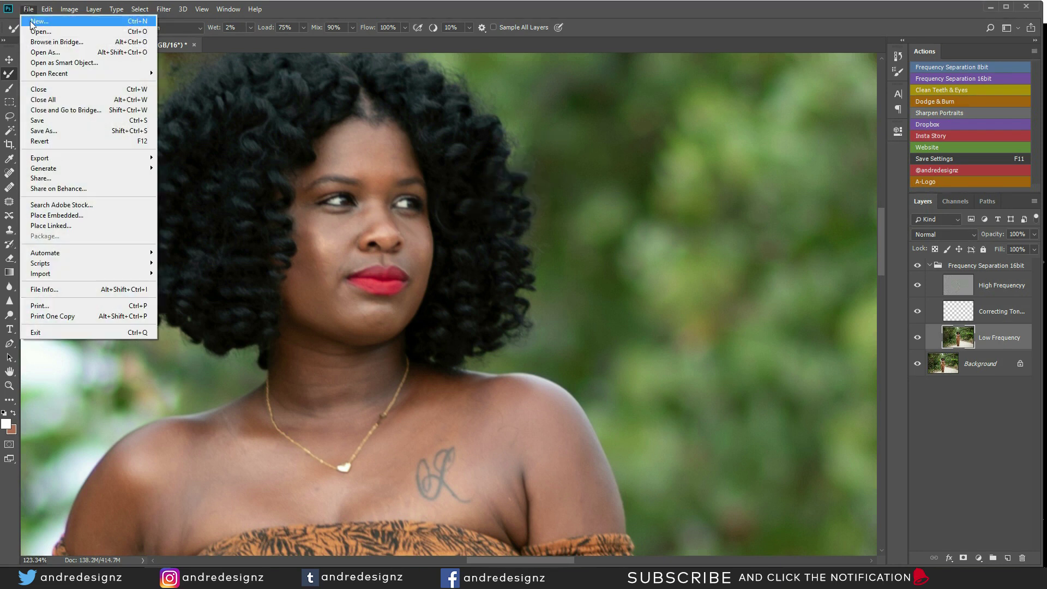
Check AND_6220's File Info camera data (85 mm, 1/200 sec, f/1.8, ISO 50) and close it
left_click(111, 290)
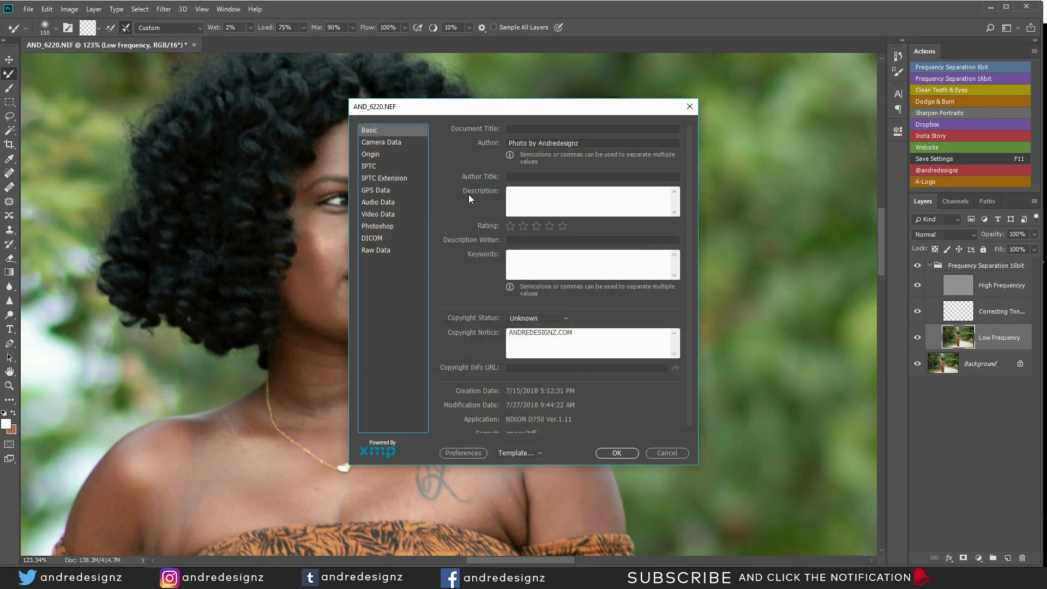
left_click(398, 144)
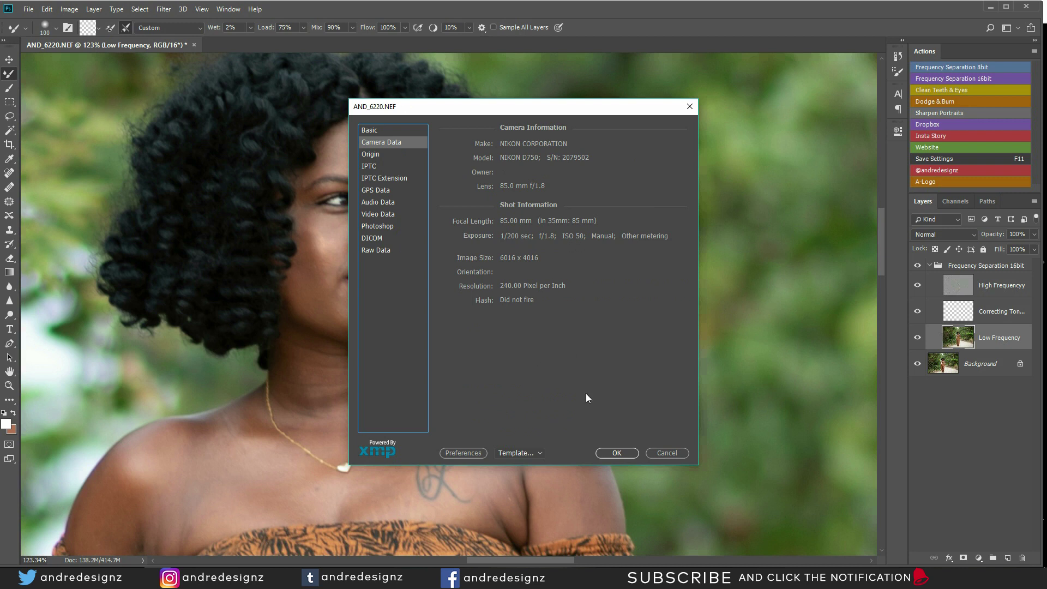
left_click(632, 454)
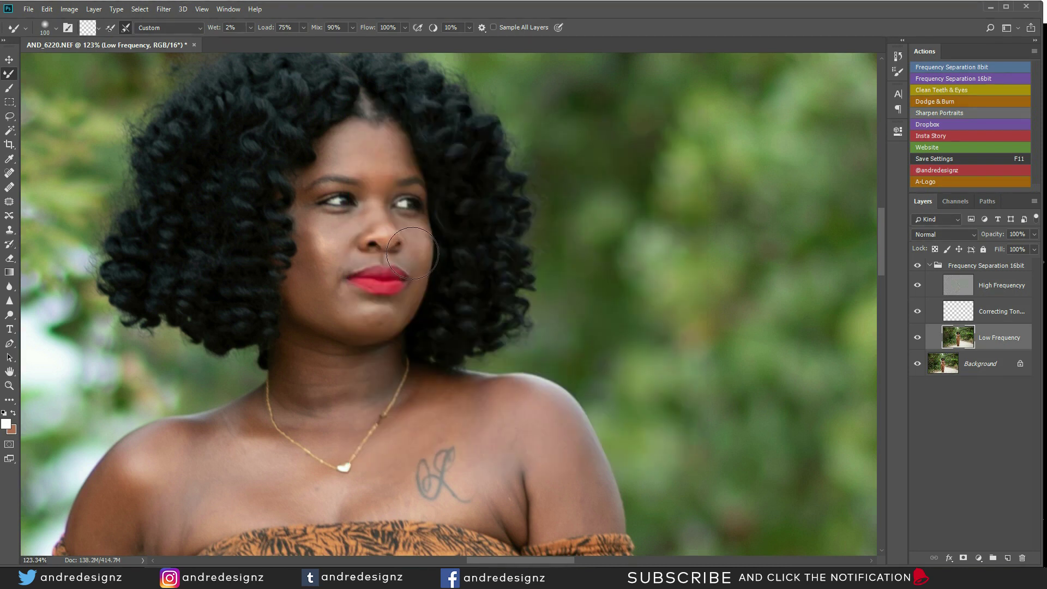
Resize the Mixer Brush and blend the forehead tones, toggling the retouch layers to compare
key("bracketleft")
key("bracketleft")
key("bracketleft")
key("bracketleft")
key("bracketleft")
key("bracketleft")
key("bracketleft")
key("bracketleft")
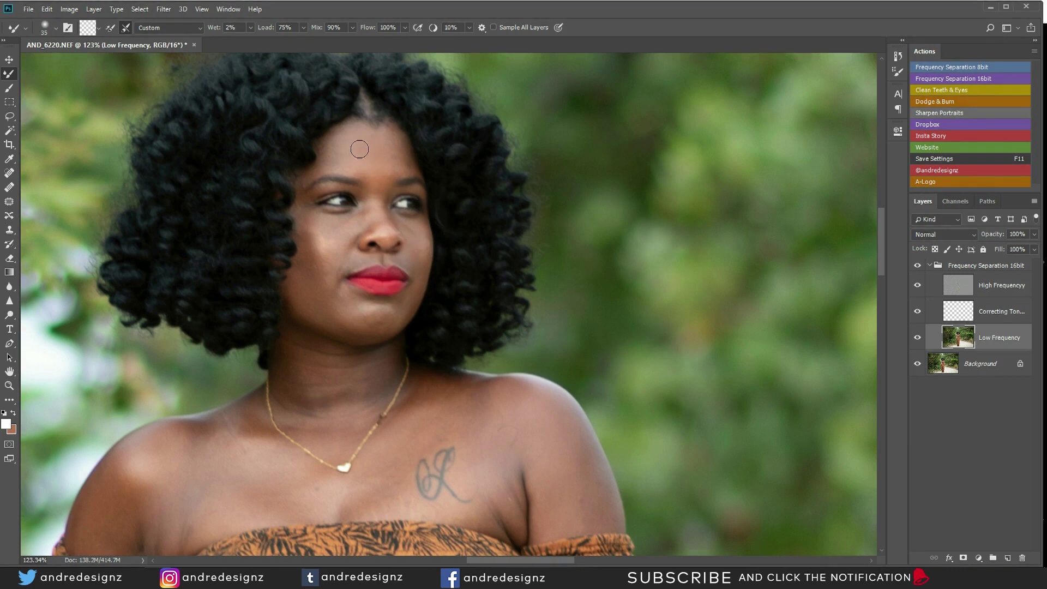
key("bracketleft")
key("bracketright")
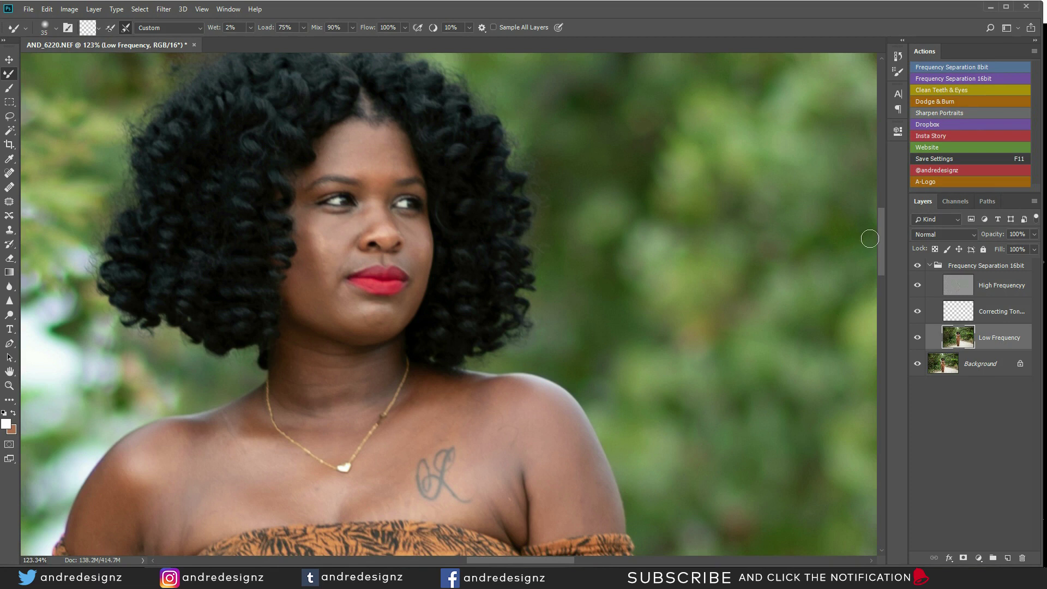
left_click(917, 267)
left_click(917, 268)
left_click(917, 268)
left_click(917, 268)
left_click(917, 269)
left_click(917, 269)
left_click(918, 270)
left_click(919, 272)
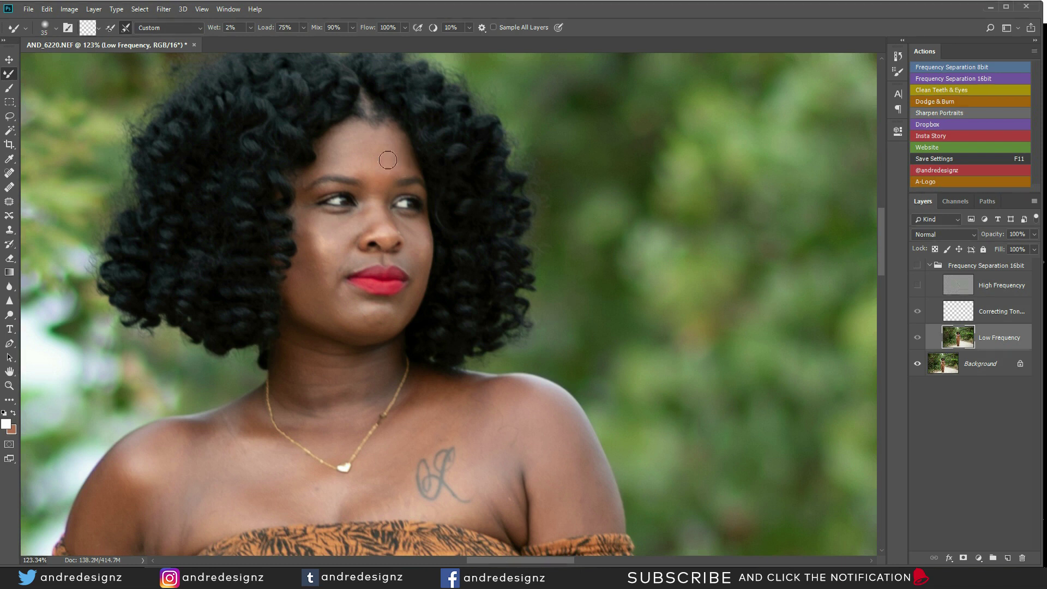
Recheck the blended face against the original and shrink the brush to 35 px for smaller areas
left_click(918, 267)
left_click(918, 267)
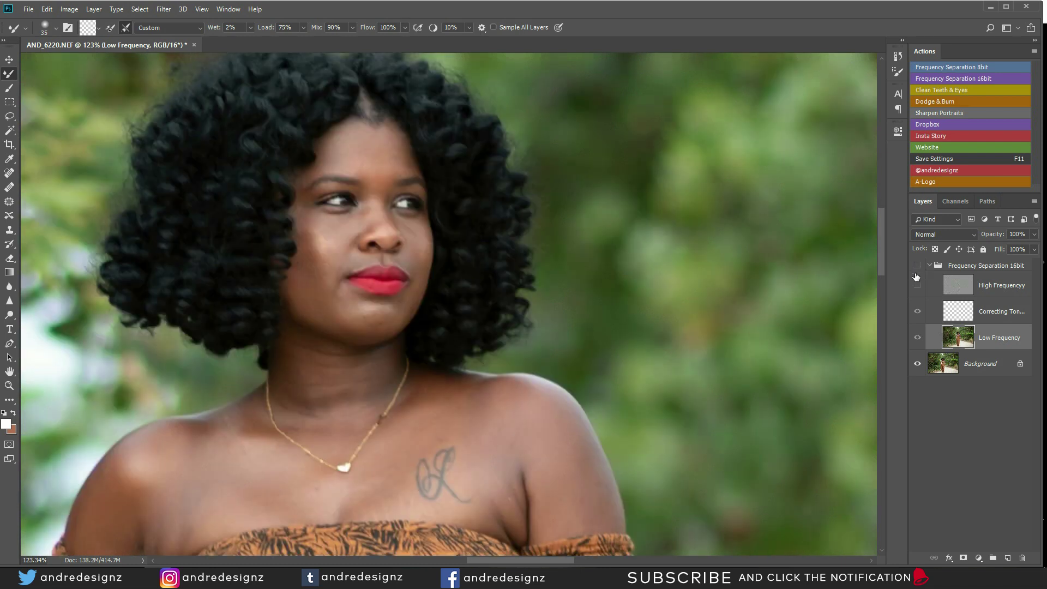
left_click(919, 267)
left_click(918, 267)
left_click(918, 267)
left_click(918, 266)
key("bracketleft")
key("bracketleft")
key("bracketleft")
Compare the face retouch with the original, then enlarge the Mixer Brush to 50 px for the chest and shoulders
left_click(919, 266)
left_click(919, 267)
left_click(920, 267)
left_click(917, 268)
left_click(918, 269)
left_click(917, 269)
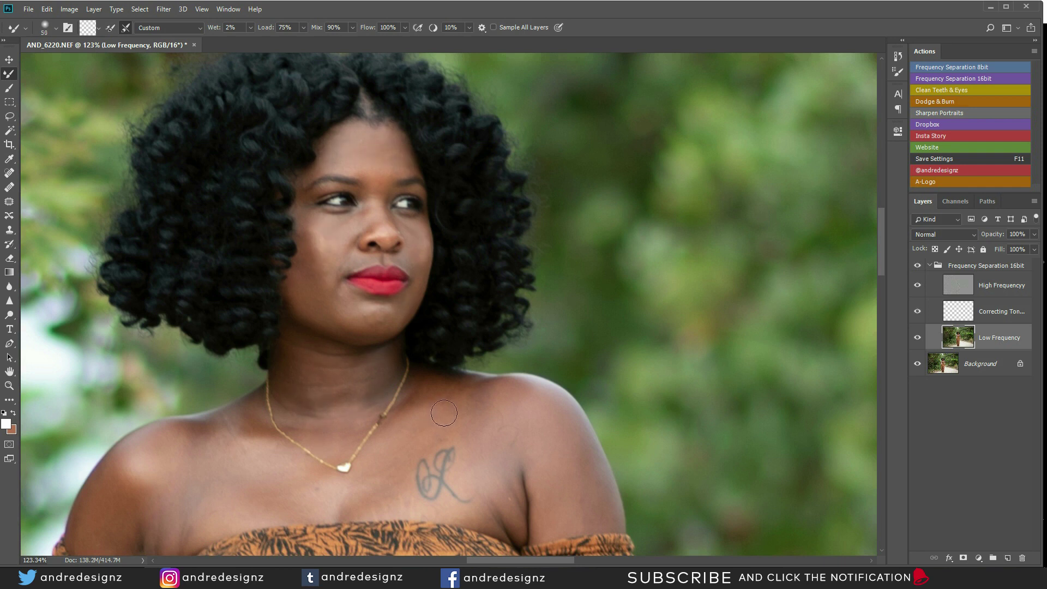
key("]")
Compare the shoulder retouch against the original, then blend tones across the chest
left_click(918, 267)
left_click(918, 266)
left_click(917, 267)
left_click(917, 267)
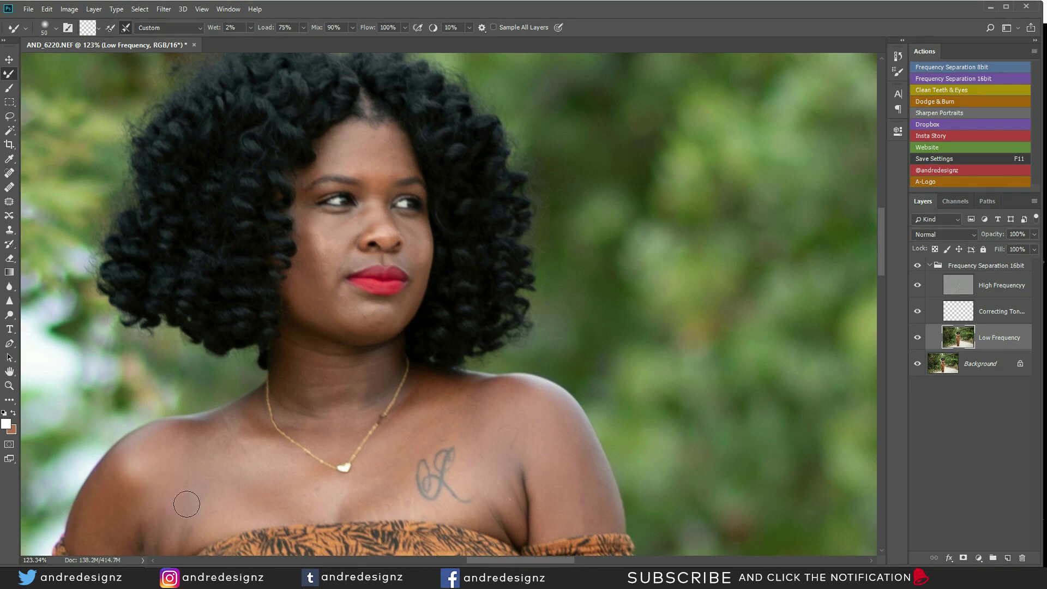
left_click_drag(271, 475, 323, 291)
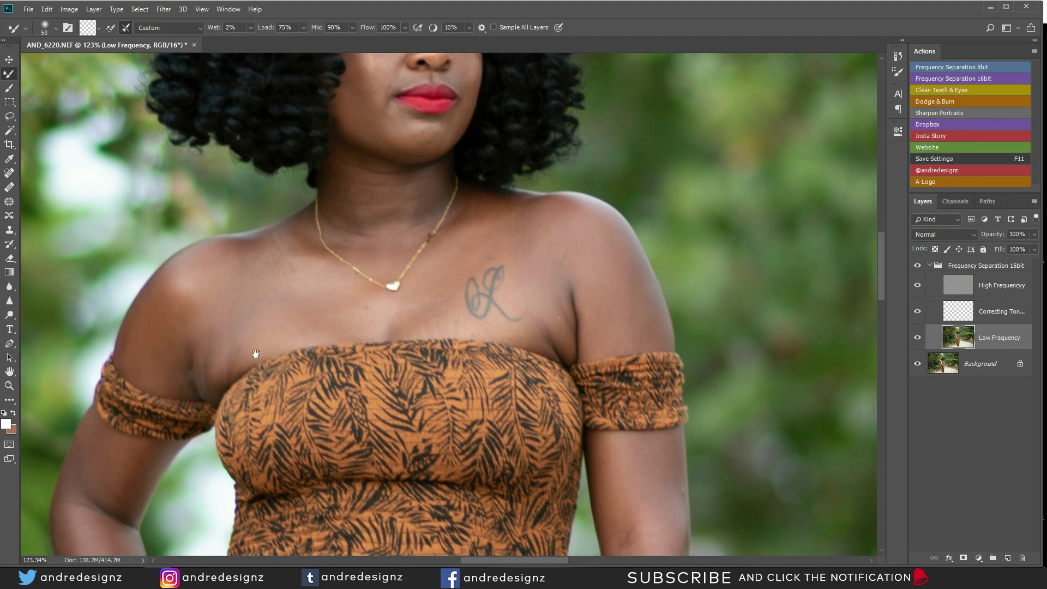
scroll(206, 322, "down", 5)
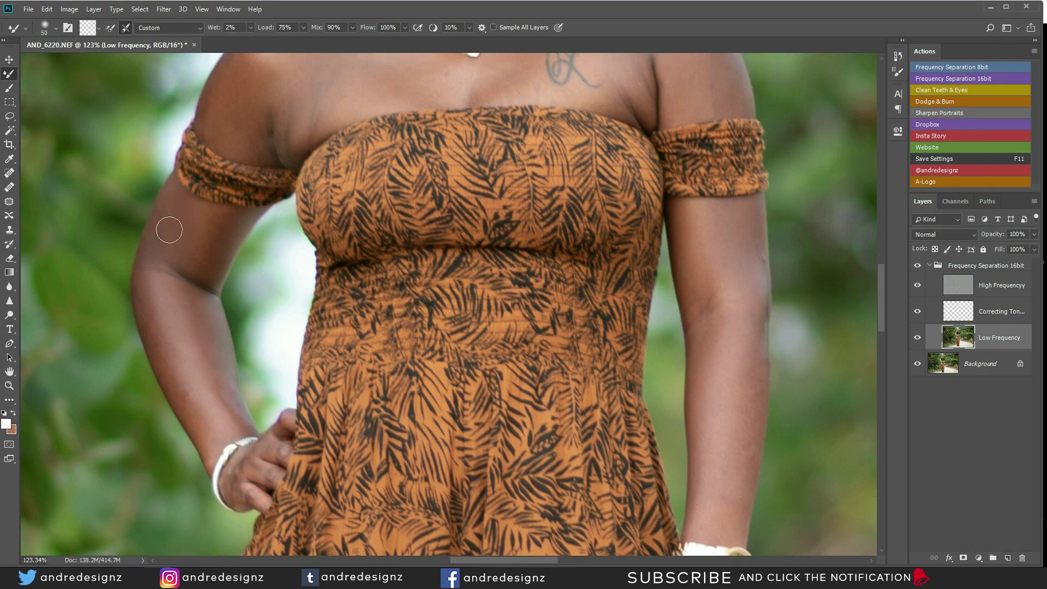
Blend skin tones along both arms down to the hands, then return to the face and shoulders
left_click_drag(358, 146, 315, 163)
left_click_drag(611, 166, 297, 202)
left_click_drag(376, 360, 317, 251)
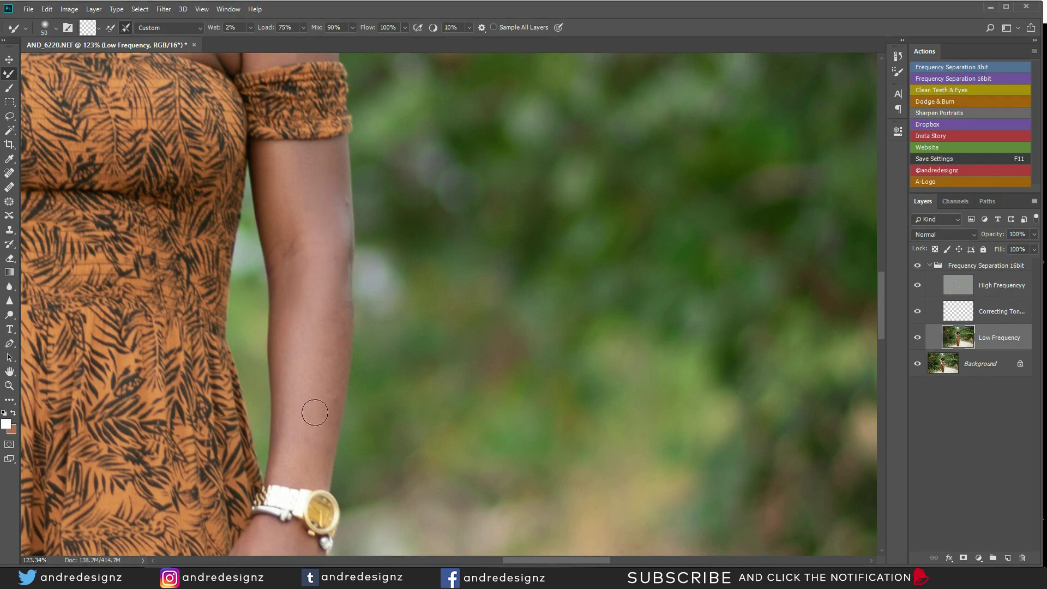
left_click_drag(303, 397, 362, 164)
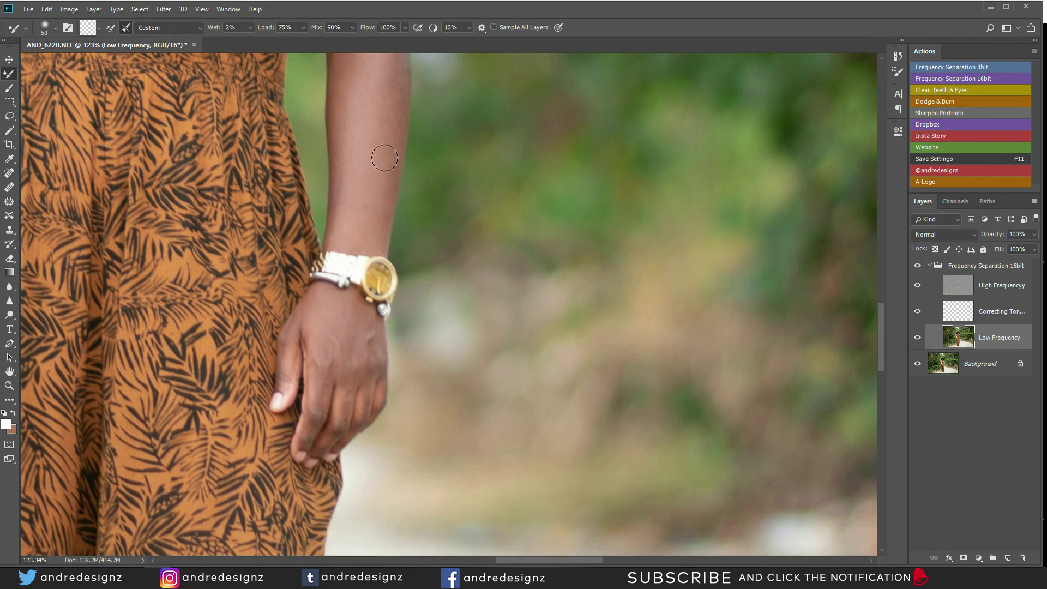
left_click_drag(365, 133, 475, 332)
left_click_drag(381, 163, 397, 259)
left_click_drag(390, 217, 341, 241)
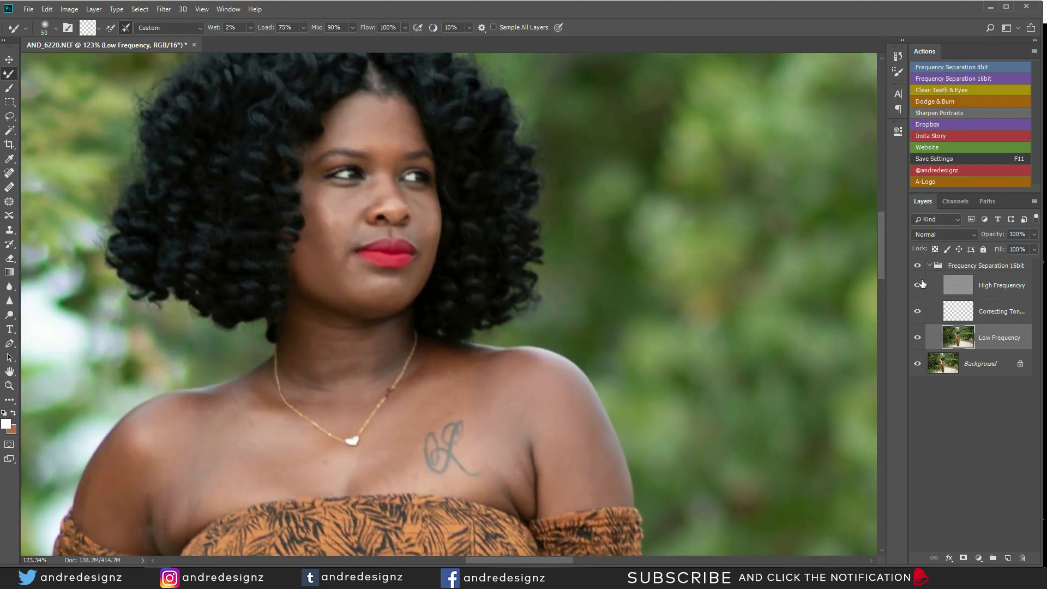
On High Frequency, set a 25 px Clone Stamp and sample clean texture from the forehead and left brow
left_click(955, 283)
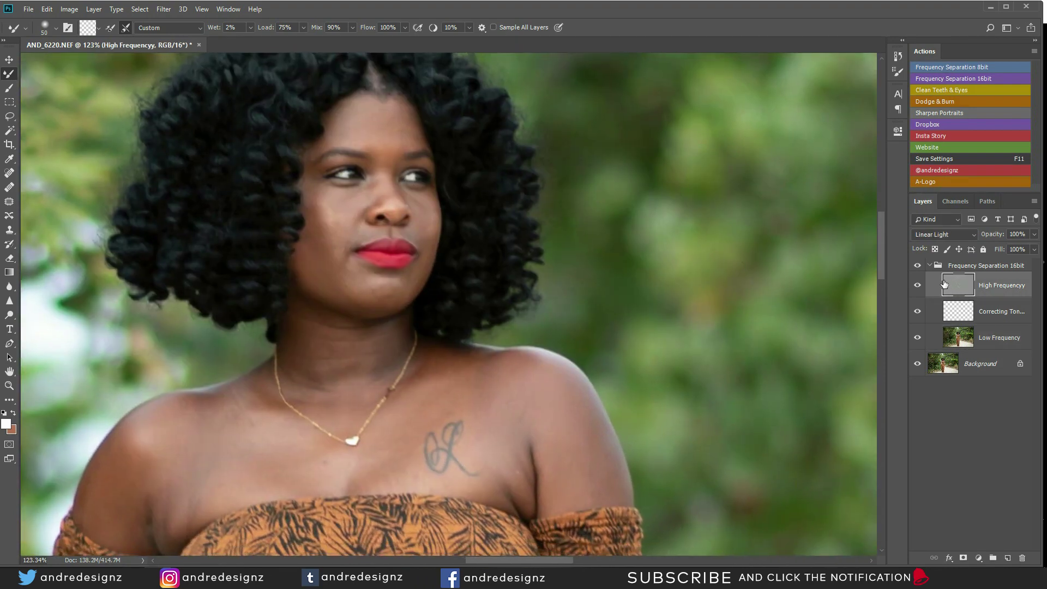
key("s")
key("bracketleft")
key("bracketleft")
key("bracketleft")
key("bracketleft")
key("bracketleft")
key("bracketleft")
key("bracketleft")
key("bracketleft")
key("bracketleft")
key("bracketleft")
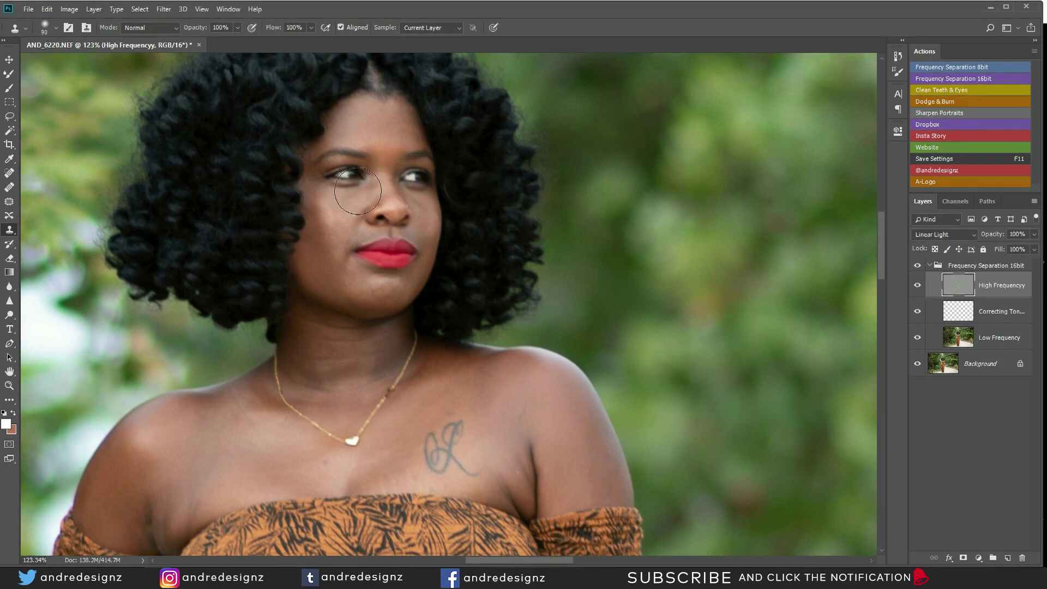
key("bracketleft")
key("bracketleft")
key("bracketleft")
key("bracketleft")
scroll(393, 134, "up", 1)
scroll(393, 135, "up", 6)
key("bracketleft")
key("bracketleft")
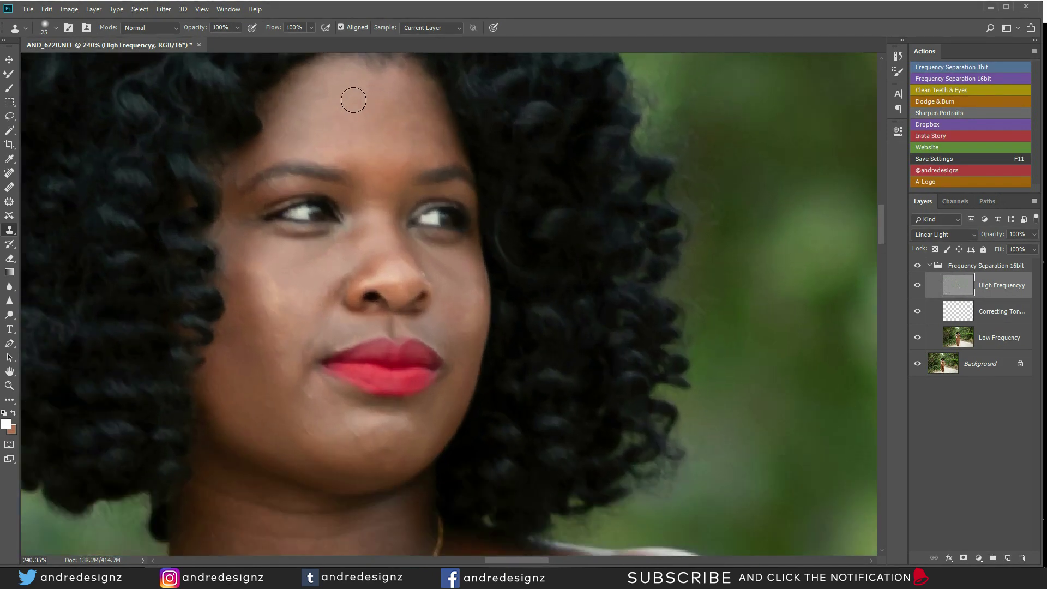
left_click(351, 109, "alt")
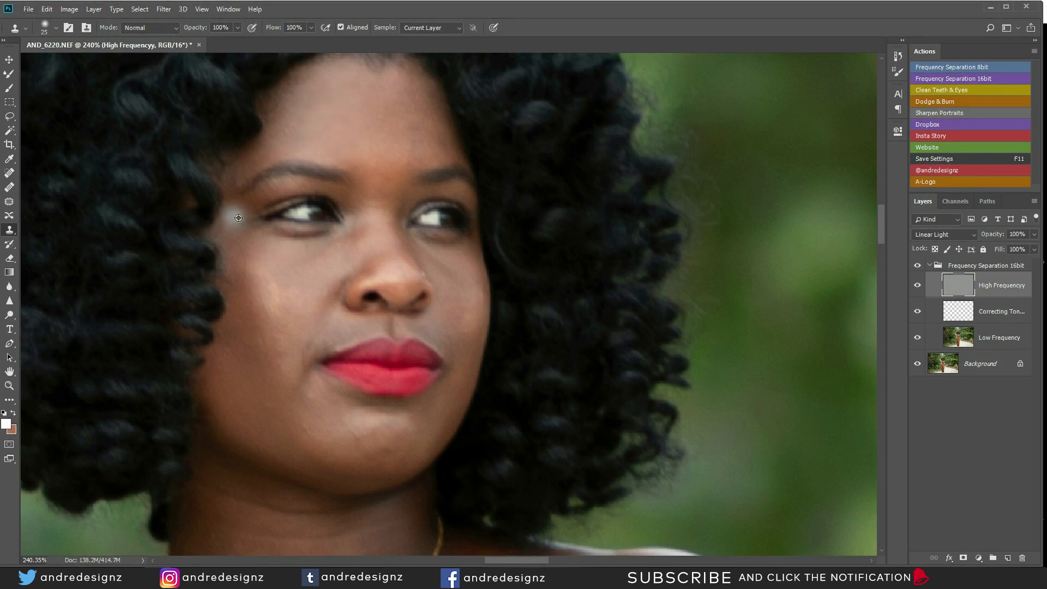
key("bracketleft")
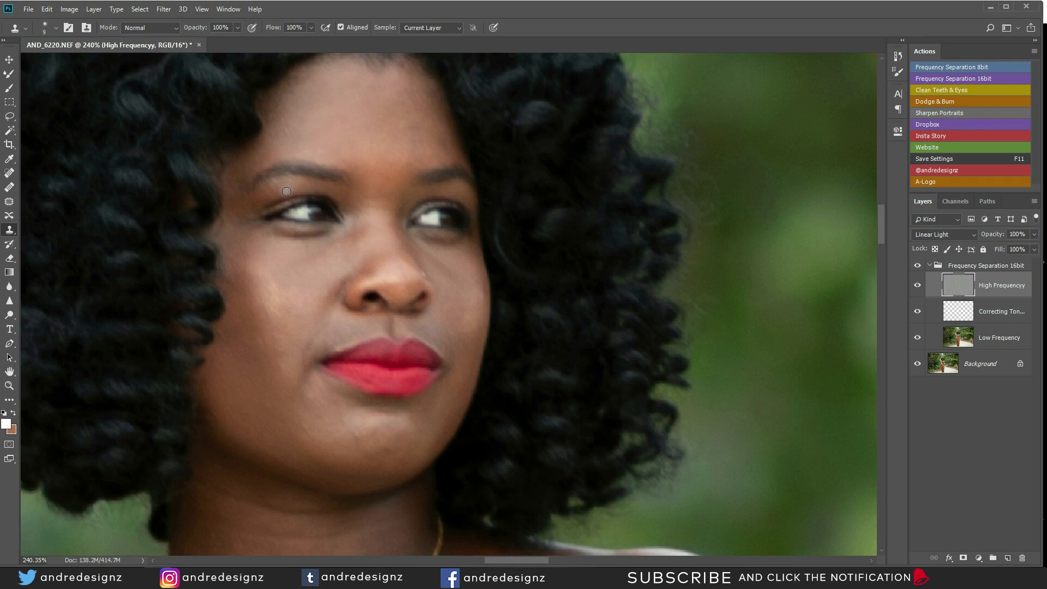
left_click(268, 187)
Clone clean texture beside the nose, under the eye and down the right cheek, undoing one stroke
left_click_drag(337, 218, 345, 80)
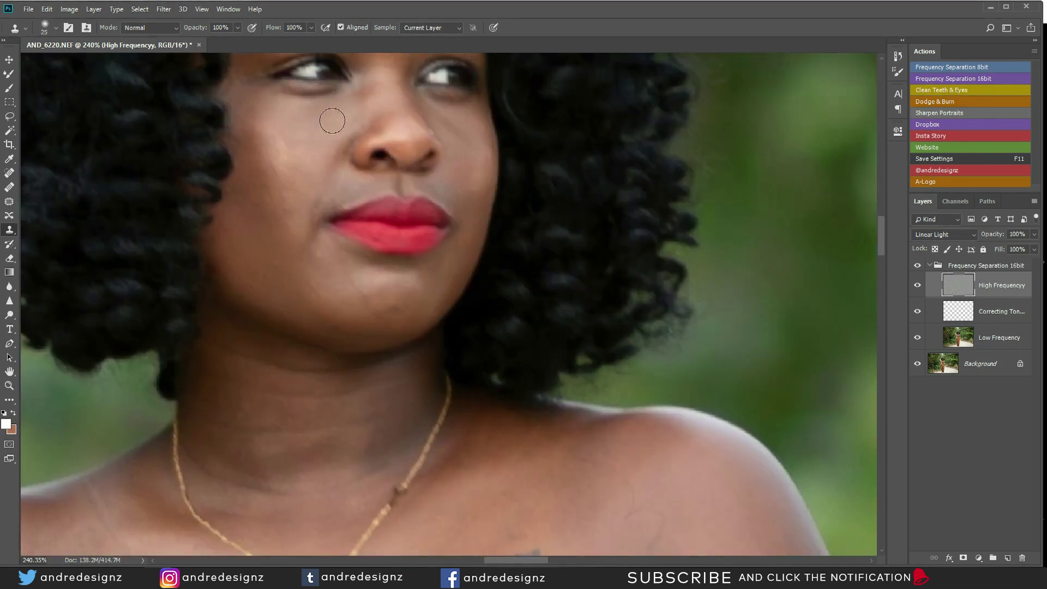
left_click(378, 73, "alt")
left_click_drag(371, 84, 365, 107)
left_click(367, 77, "alt")
left_click(423, 133, "alt")
mouse_move(390, 205)
left_mouse_down()
mouse_move(388, 217)
mouse_move(365, 223)
left_mouse_up()
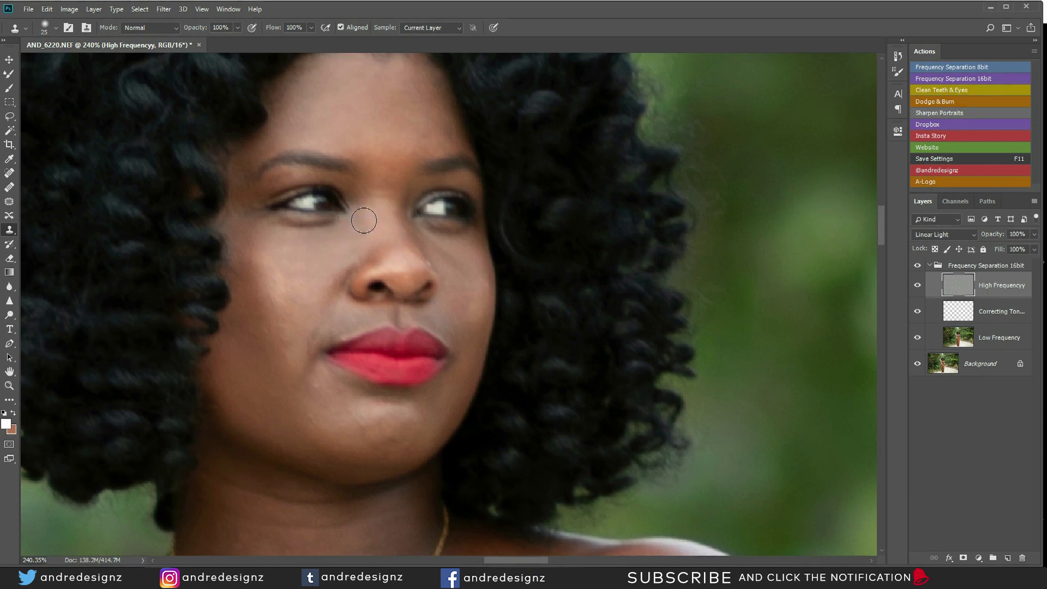
mouse_move(445, 245)
left_mouse_down()
mouse_move(460, 262)
mouse_move(466, 241)
mouse_move(444, 251)
mouse_move(430, 237)
mouse_move(450, 274)
mouse_move(469, 272)
mouse_move(450, 233)
mouse_move(466, 245)
mouse_move(457, 281)
left_mouse_up()
left_click(463, 252, "alt")
key("ctrl+alt+z")
key("ctrl+alt+z")
key("ctrl+alt+z")
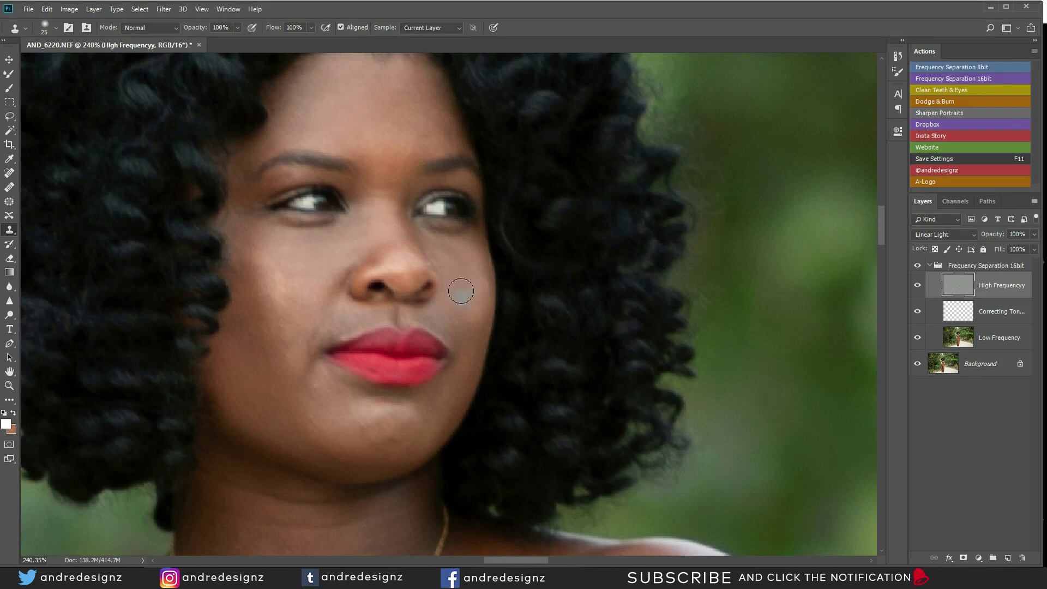
left_click_drag(477, 283, 472, 329)
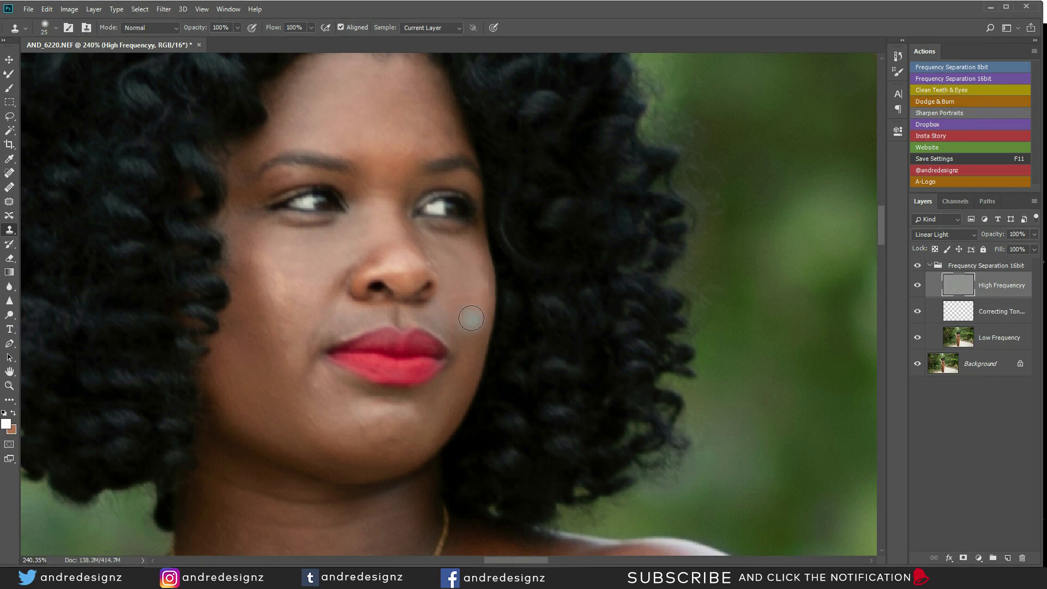
left_click(460, 292, "alt")
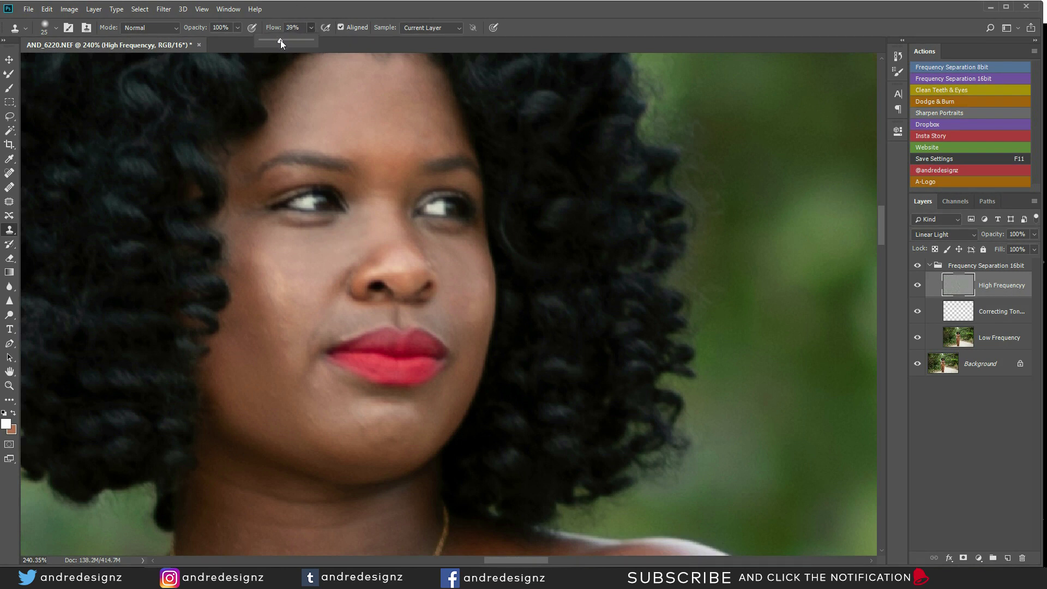
At 39% flow, clone away the creases under both eyes and down the right cheek
left_click(461, 292, "alt")
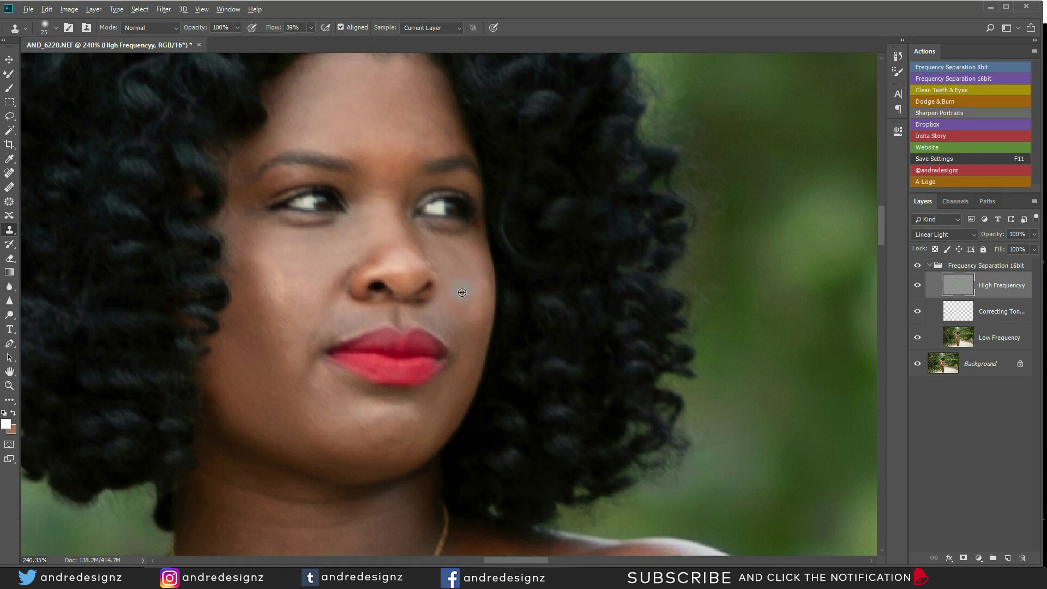
mouse_move(443, 247)
left_mouse_down()
mouse_move(452, 244)
mouse_move(435, 235)
mouse_move(470, 274)
mouse_move(470, 307)
left_mouse_up()
left_click(451, 255, "alt")
left_click(462, 271, "alt")
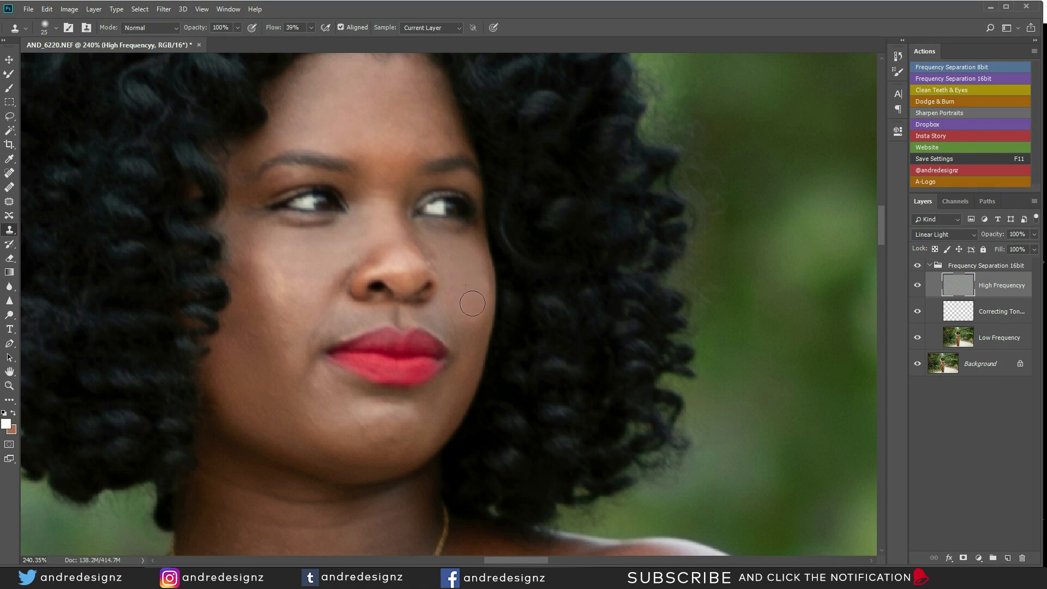
left_click(450, 239)
left_click(469, 293, "alt")
left_click_drag(471, 301, 473, 317)
left_click(328, 247, "alt")
left_click_drag(327, 229, 275, 225)
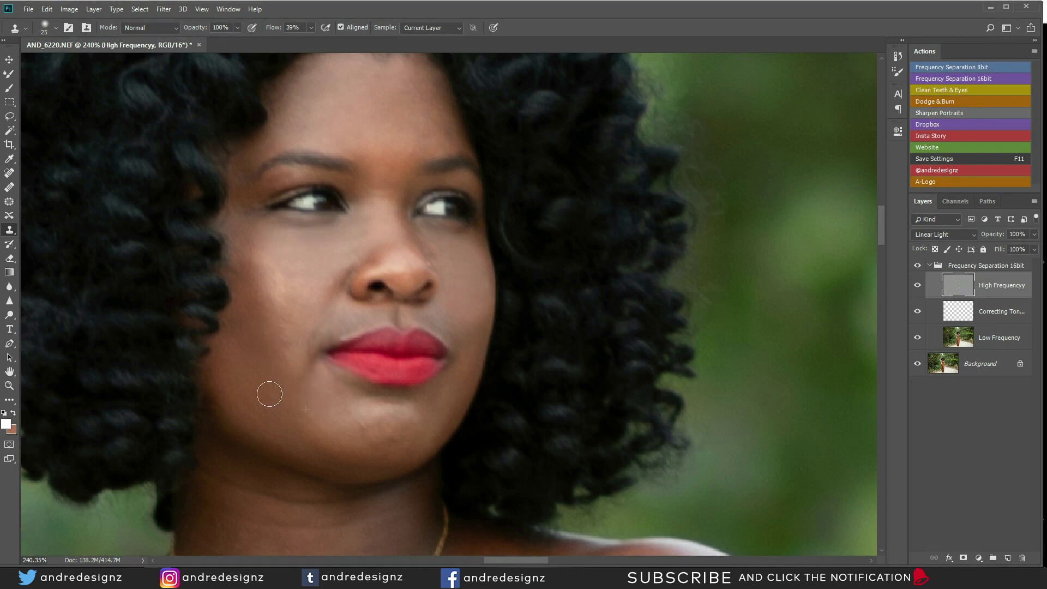
Clone clean texture over the chin and the creases across the neck
left_click_drag(327, 386, 327, 207)
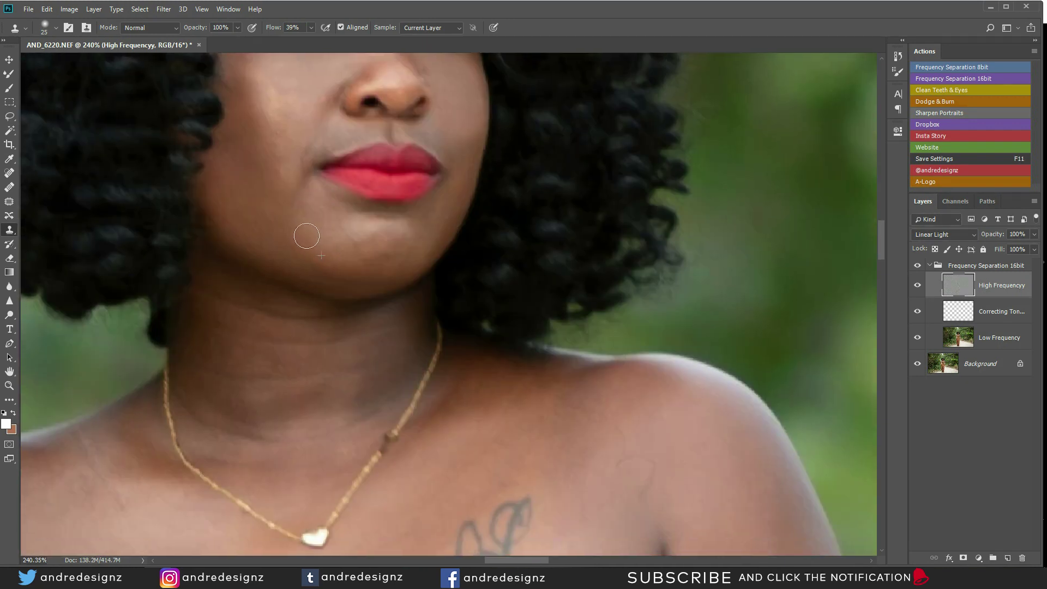
left_click(346, 240, "alt")
left_click_drag(370, 261, 390, 257)
mouse_move(358, 219)
left_mouse_down()
mouse_move(382, 158)
mouse_move(389, 82)
mouse_move(354, 242)
mouse_move(332, 217)
left_mouse_up()
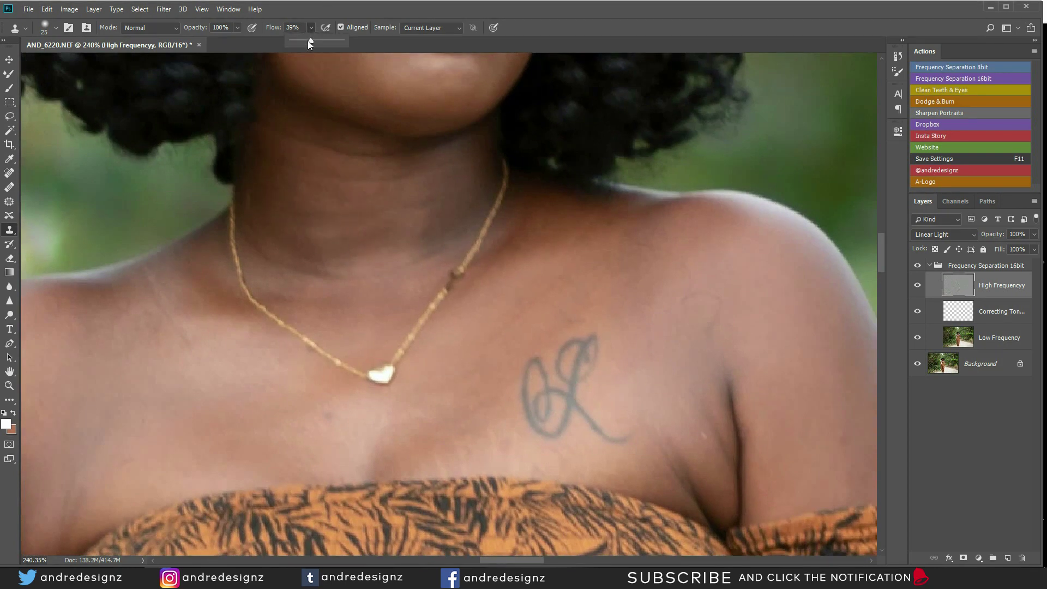
mouse_move(362, 220)
left_mouse_down()
mouse_move(295, 215)
mouse_move(369, 240)
mouse_move(373, 220)
mouse_move(333, 190)
left_mouse_up()
left_click(375, 222, "alt")
mouse_move(258, 205)
left_mouse_down()
mouse_move(319, 191)
mouse_move(328, 203)
mouse_move(320, 217)
mouse_move(302, 207)
mouse_move(343, 268)
mouse_move(358, 214)
left_mouse_up()
left_click(394, 234, "alt")
left_click(316, 249, "alt")
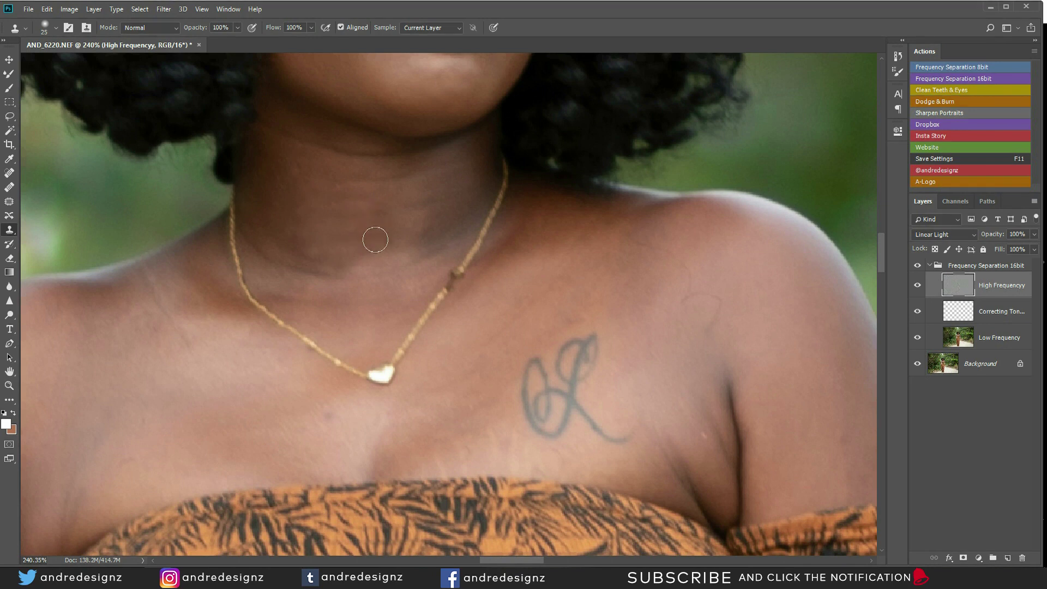
mouse_move(387, 257)
left_mouse_down()
mouse_move(429, 208)
mouse_move(396, 212)
mouse_move(405, 210)
mouse_move(397, 248)
mouse_move(352, 271)
mouse_move(359, 225)
mouse_move(312, 253)
mouse_move(292, 234)
mouse_move(306, 218)
mouse_move(273, 244)
mouse_move(304, 281)
mouse_move(327, 246)
mouse_move(367, 217)
left_mouse_up()
key("z")
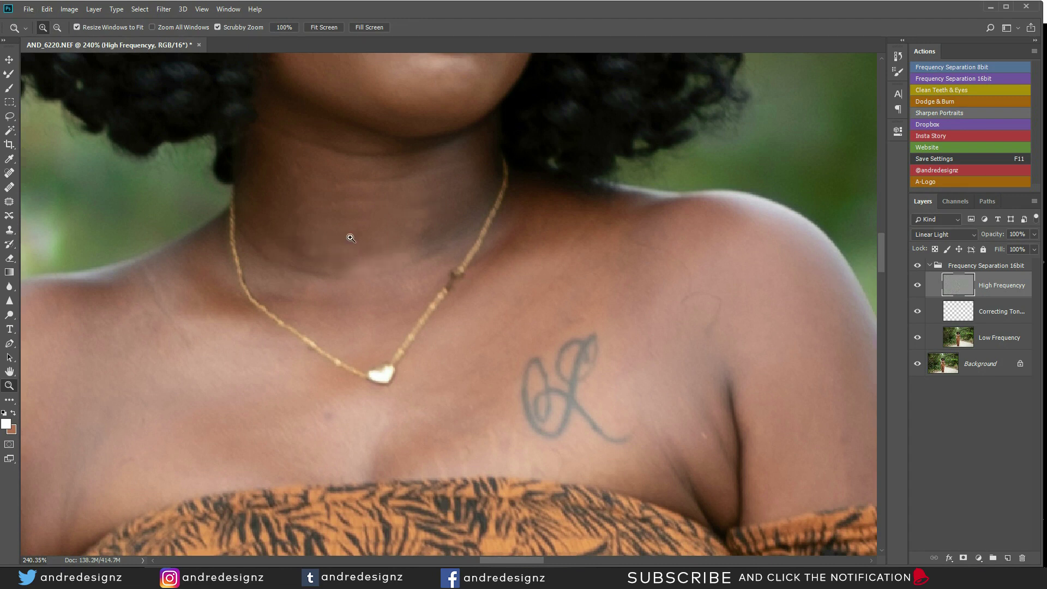
Clone clean neck texture over the upper neck creases on the High Frequency layer
key("s")
left_click(355, 225, "alt")
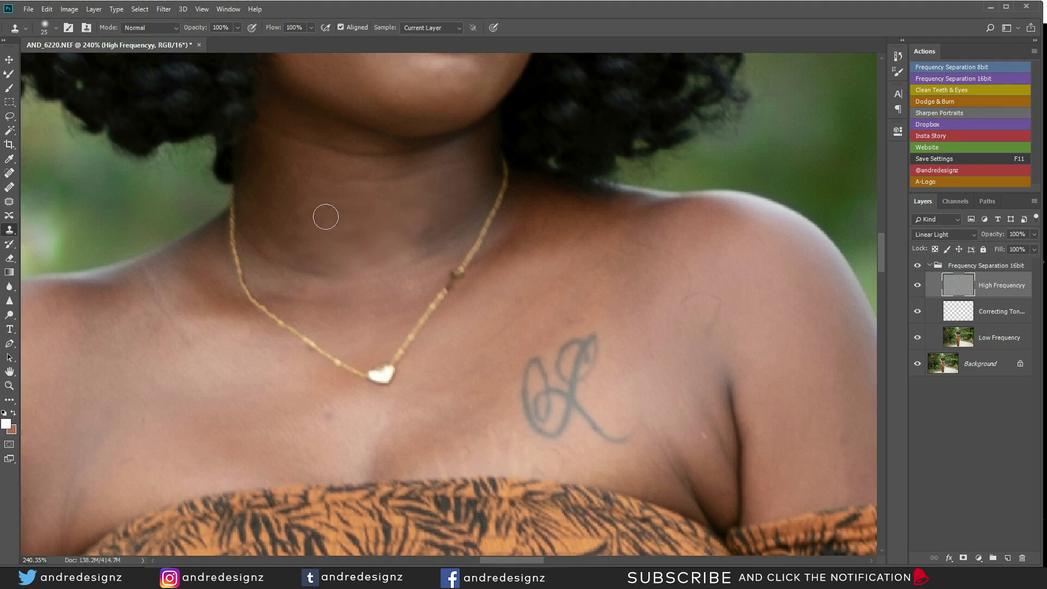
left_click_drag(293, 231, 315, 239)
left_click(419, 204, "alt")
left_click_drag(420, 171, 354, 181)
left_click(355, 190, "alt")
left_click_drag(267, 118, 269, 122)
left_click(306, 154, "alt")
mouse_move(397, 163)
left_mouse_down()
mouse_move(430, 170)
mouse_move(372, 173)
left_mouse_up()
left_click(434, 191, "alt")
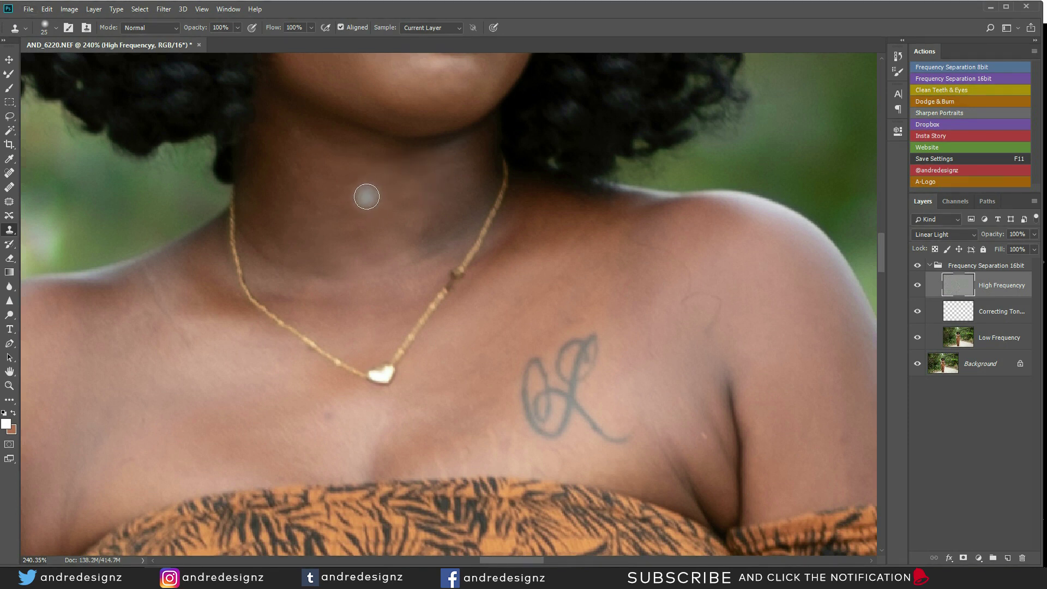
Clone clean chest skin over the marks on the left side of the chest
mouse_move(340, 412)
left_mouse_down()
mouse_move(374, 199)
mouse_move(400, 282)
left_mouse_up()
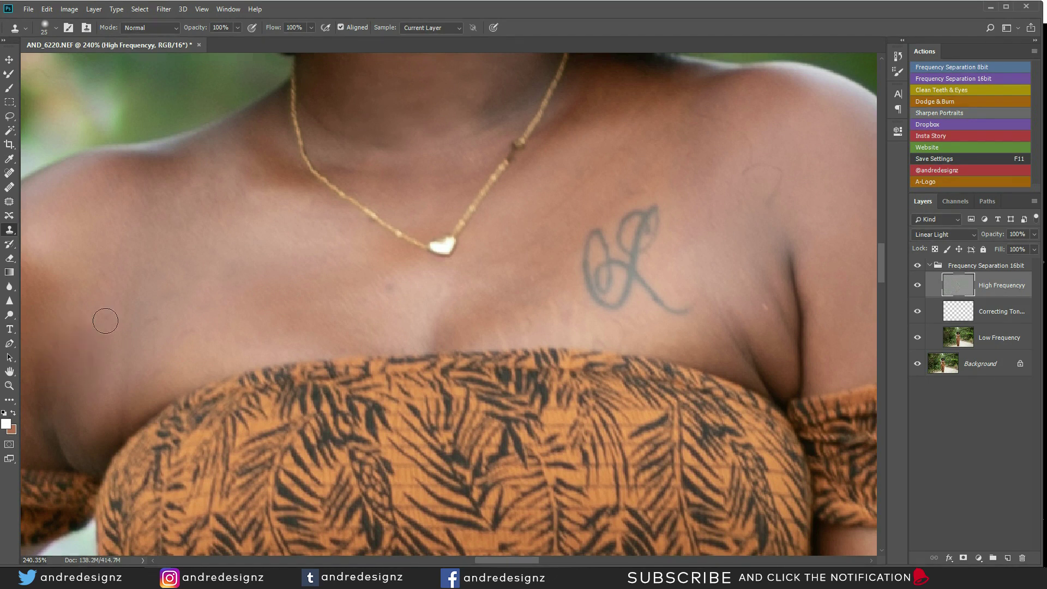
left_click(114, 342, "alt")
left_click_drag(166, 317, 146, 333)
left_click_drag(202, 315, 167, 357)
left_click(198, 300, "alt")
left_click(189, 345, "alt")
Cover the faint scar line near the shoulder with cloned skin texture
left_click_drag(636, 248, 420, 240)
left_click_drag(601, 254, 413, 322)
left_click(379, 284, "alt")
mouse_move(365, 267)
left_mouse_down()
mouse_move(379, 230)
mouse_move(351, 227)
mouse_move(350, 205)
mouse_move(317, 183)
mouse_move(350, 174)
mouse_move(304, 169)
mouse_move(333, 178)
mouse_move(352, 235)
left_mouse_up()
left_click(363, 168, "alt")
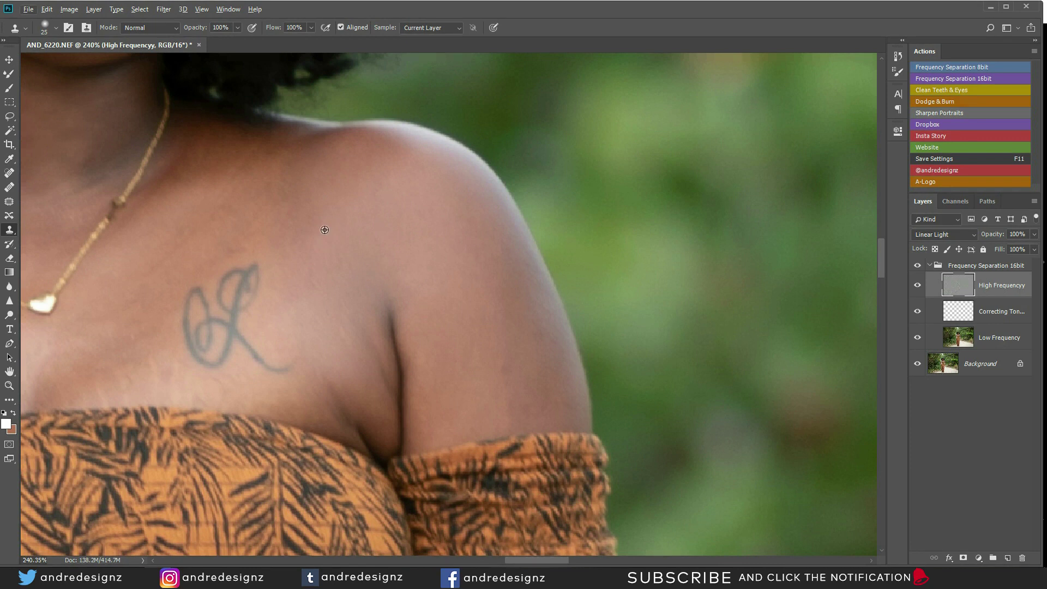
Clone over faint chest marks and smooth the skin crease near the armpit
left_click(341, 231, "alt")
left_click(315, 276)
left_click(355, 331, "alt")
left_click(374, 376)
left_click(345, 344, "alt")
left_click_drag(328, 371, 352, 418)
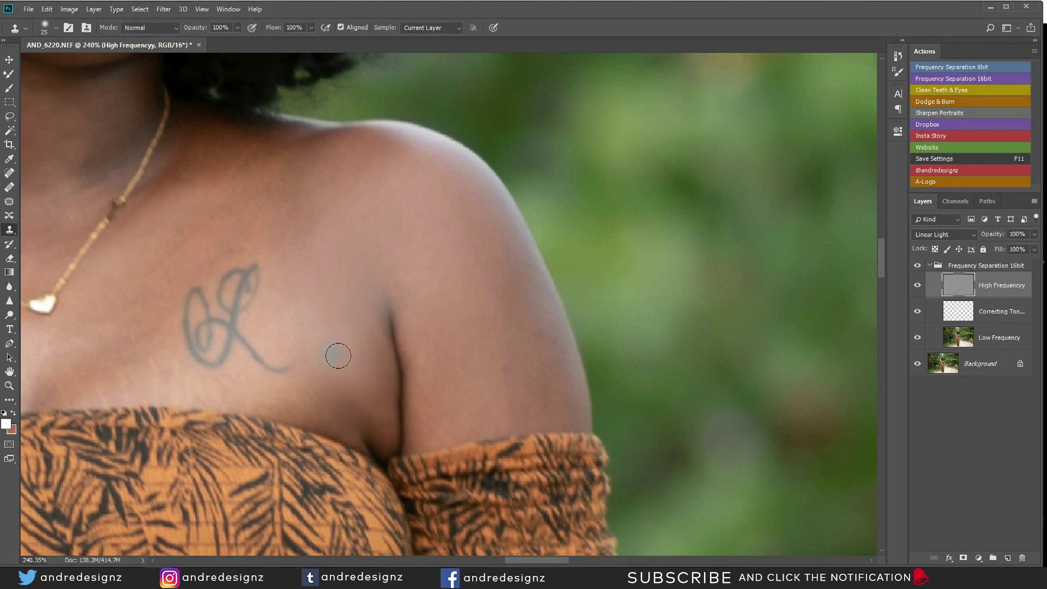
left_click(386, 247, "alt")
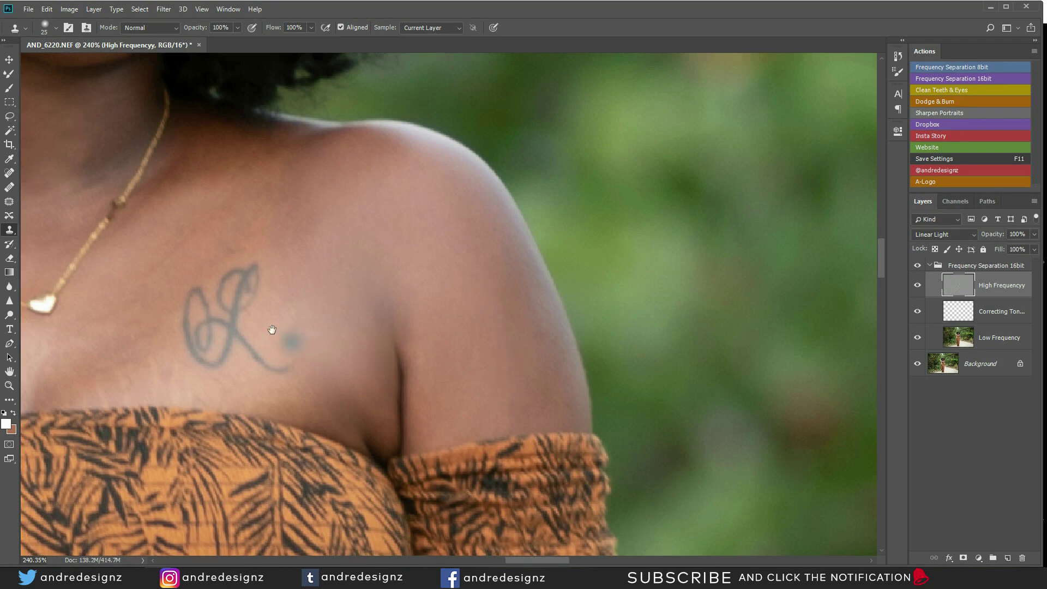
left_click_drag(269, 339, 433, 269)
scroll(360, 158, "down", 6)
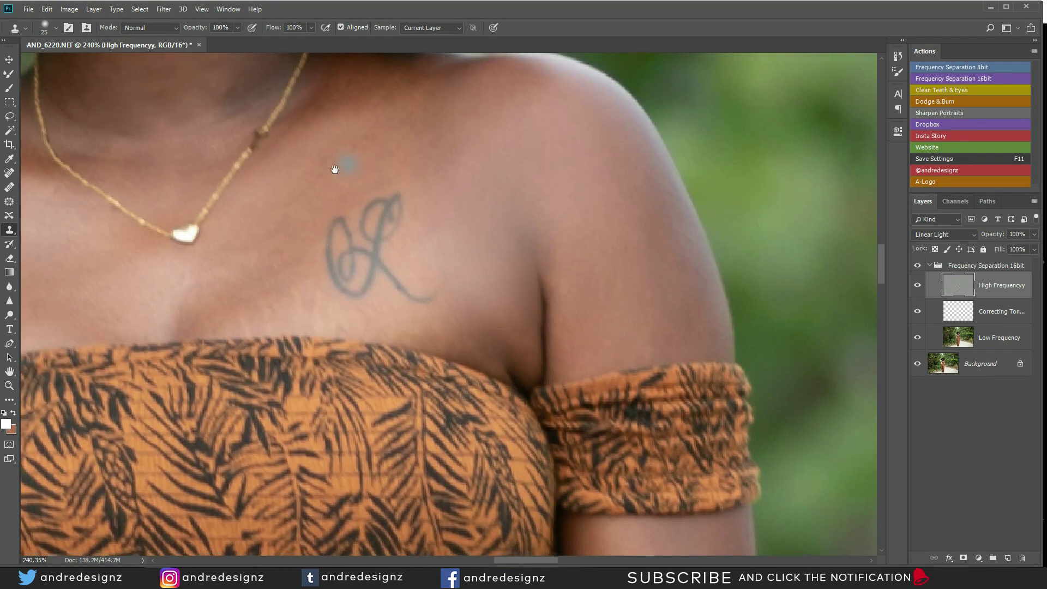
scroll(360, 158, "down", 4)
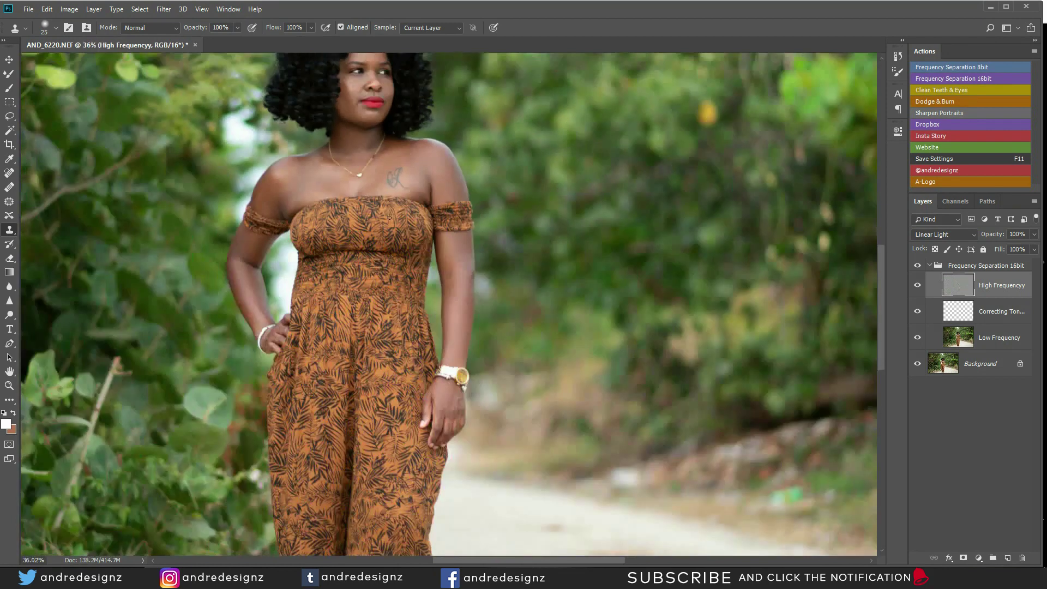
Clone over the vein on the back of the hand, undoing the bad bluish strokes
scroll(384, 251, "up", 1)
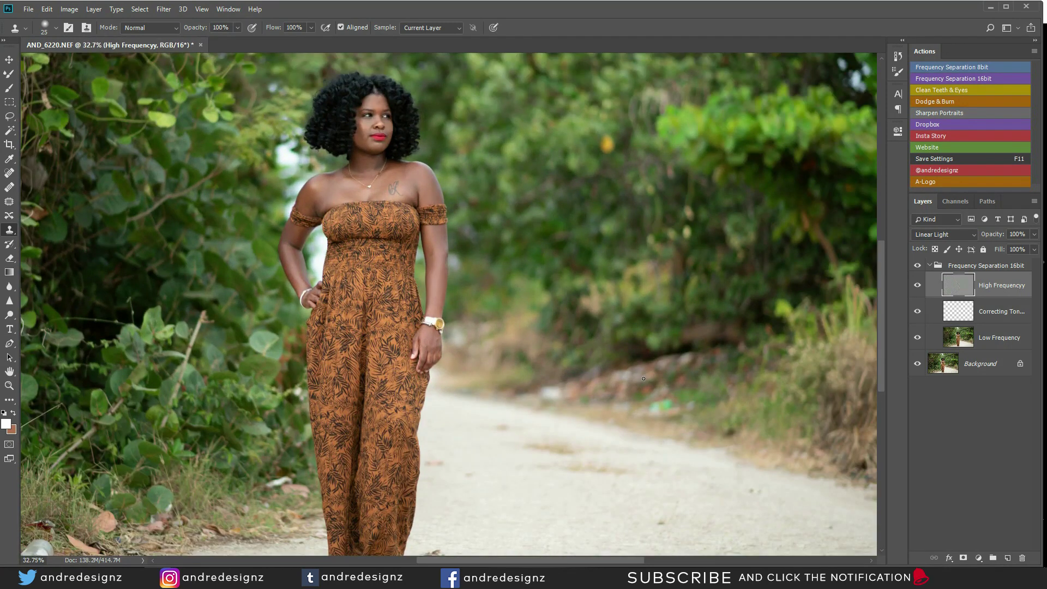
scroll(477, 431, "up", 8)
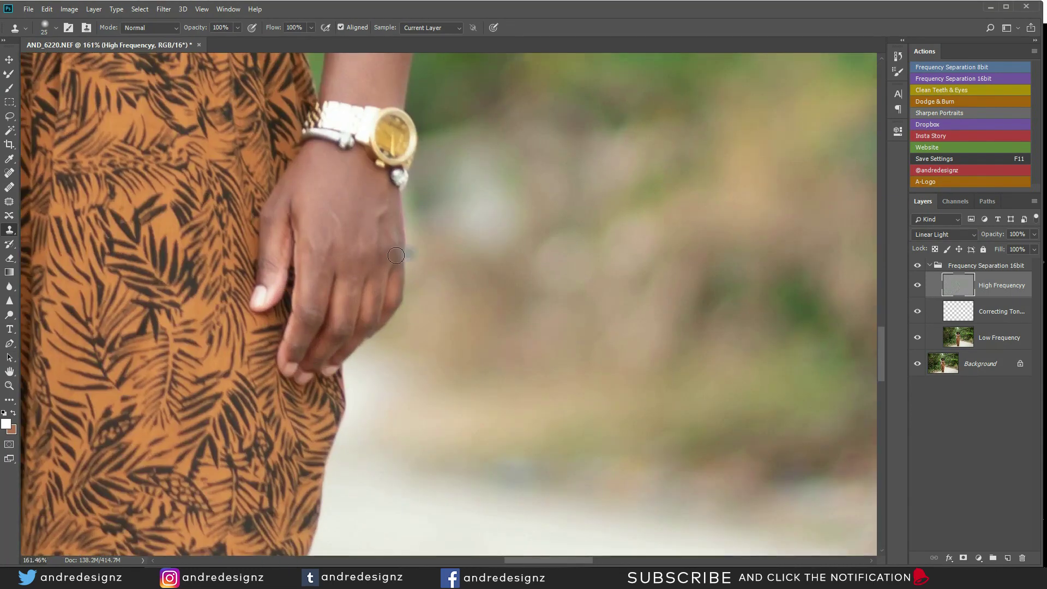
left_click(341, 185, "alt")
mouse_move(329, 213)
left_mouse_down()
mouse_move(340, 243)
mouse_move(333, 214)
mouse_move(318, 248)
left_mouse_up()
left_click(336, 207, "alt")
key("ctrl+alt+z")
key("ctrl+alt+z")
key("ctrl+z")
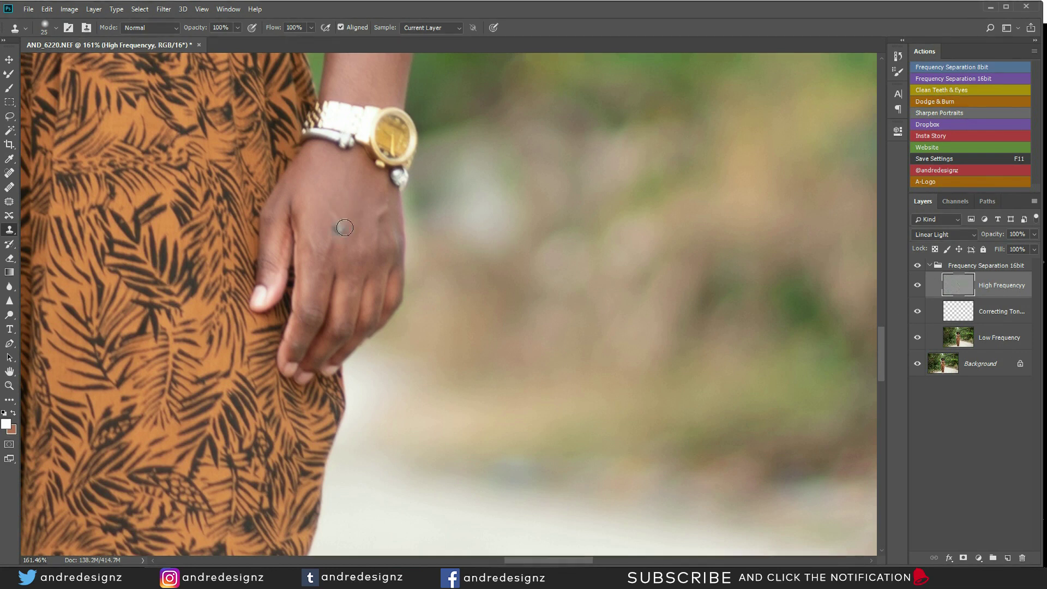
left_click(347, 200, "alt")
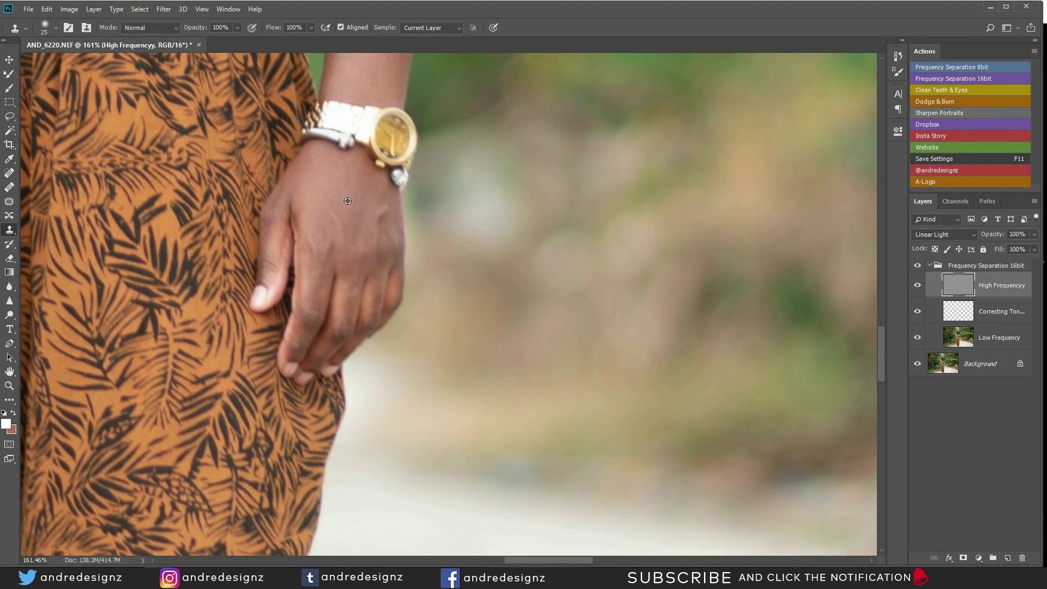
key("ctrl+z")
left_click(330, 211, "alt")
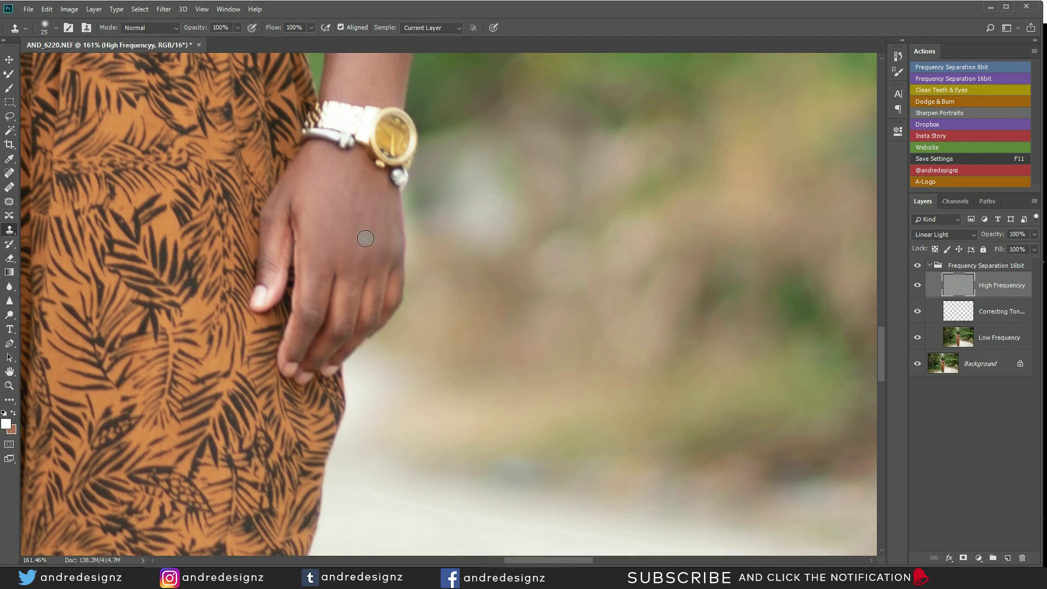
Smooth the skin texture along the upper arm and upper chest near the neckline
scroll(338, 283, "down", 8)
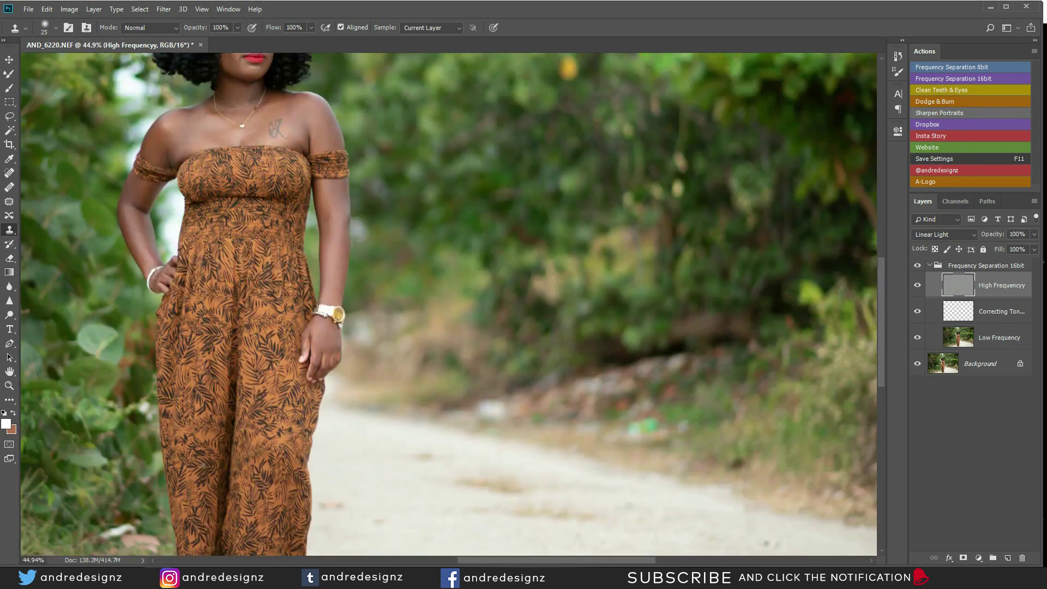
scroll(191, 218, "up", 5)
scroll(194, 200, "up", 2)
scroll(195, 273, "up", 5)
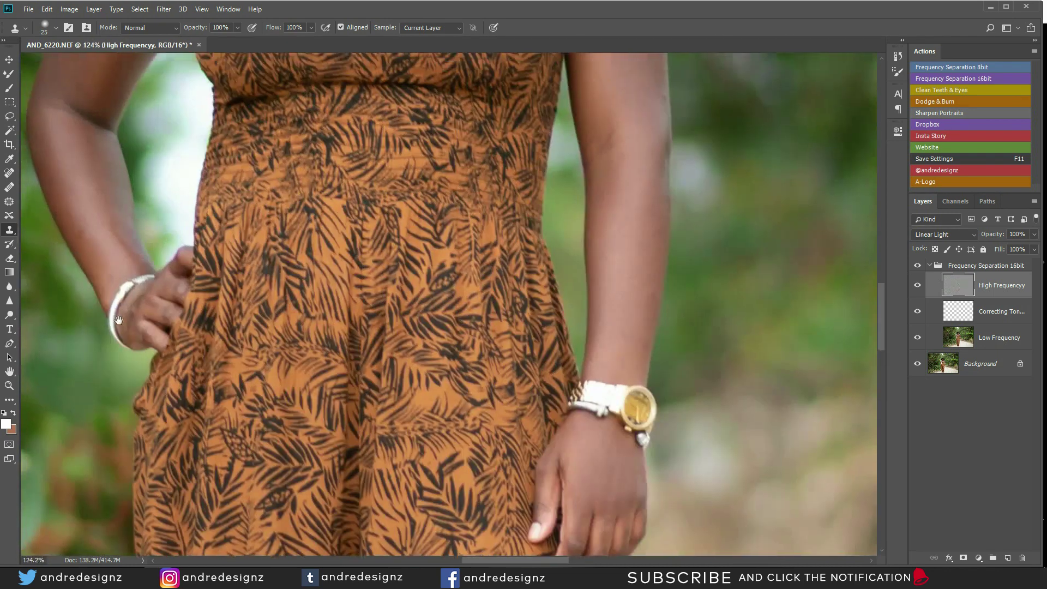
scroll(193, 385, "up", 2)
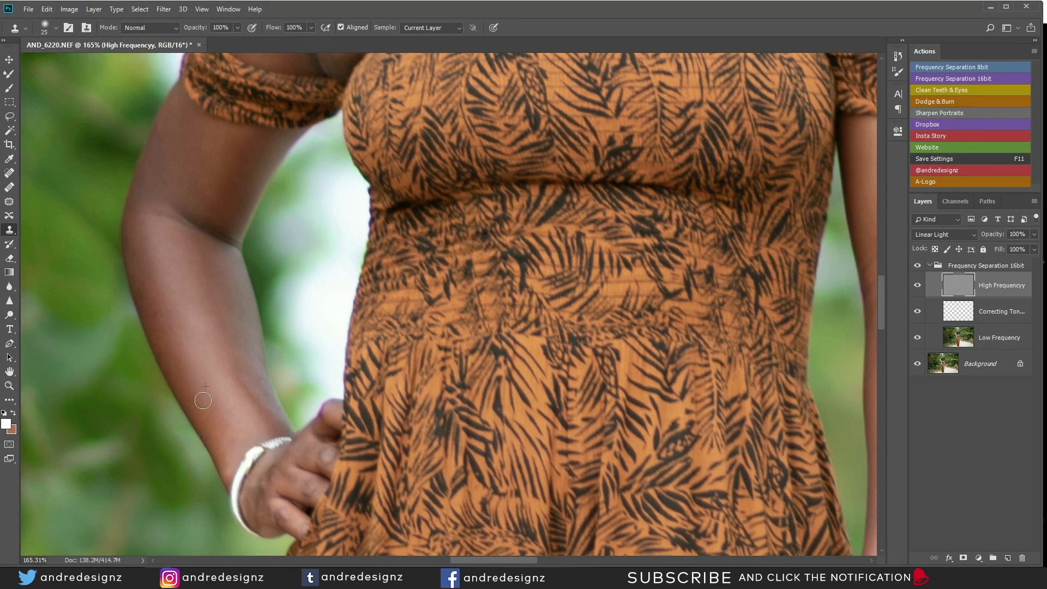
left_click_drag(190, 280, 159, 263)
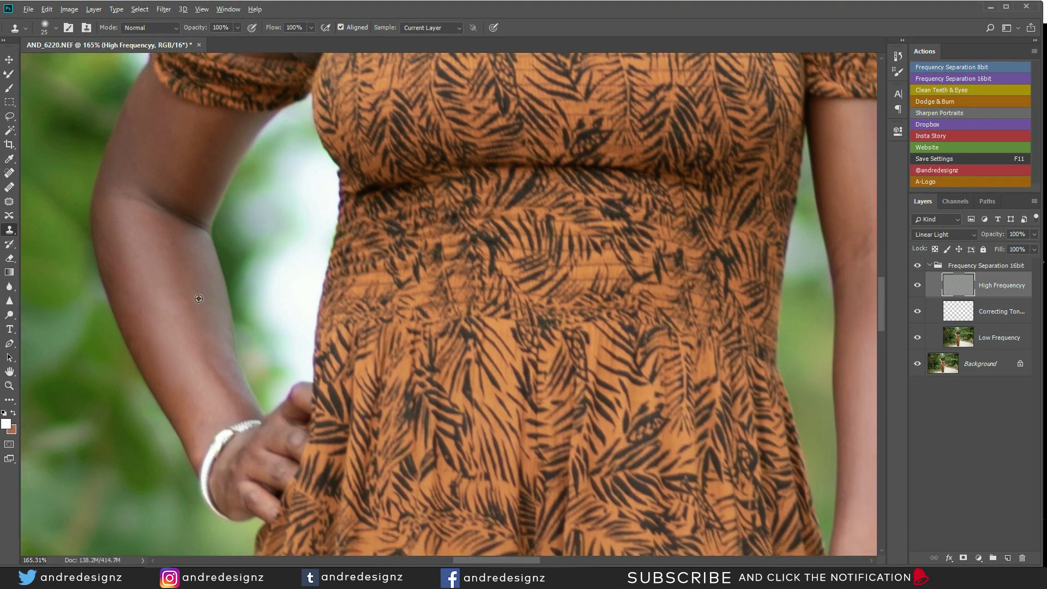
mouse_move(210, 233)
left_mouse_down()
mouse_move(236, 380)
mouse_move(213, 271)
mouse_move(214, 281)
left_mouse_up()
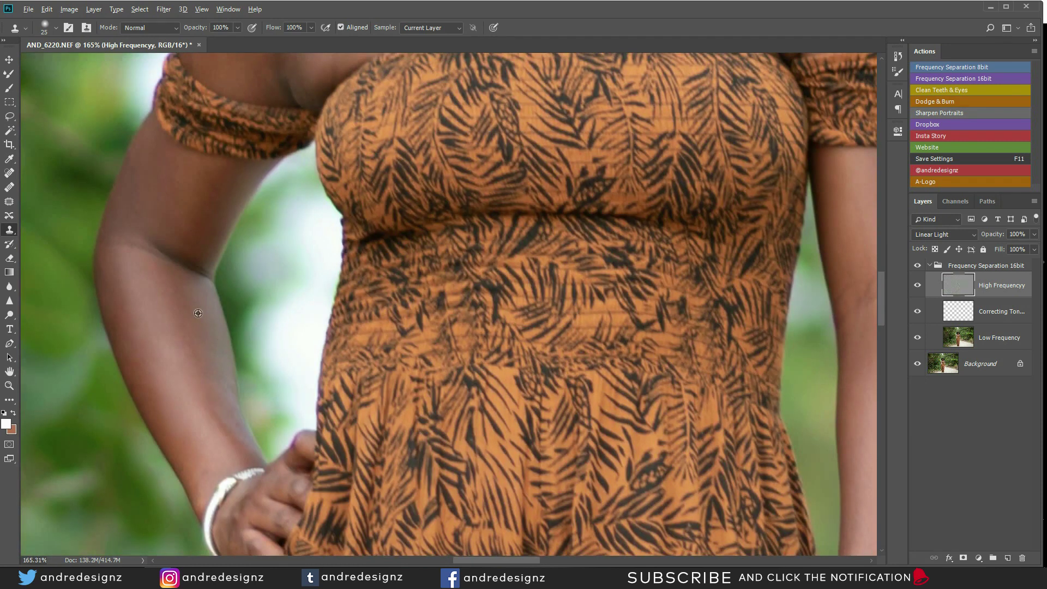
left_click_drag(240, 143, 229, 303)
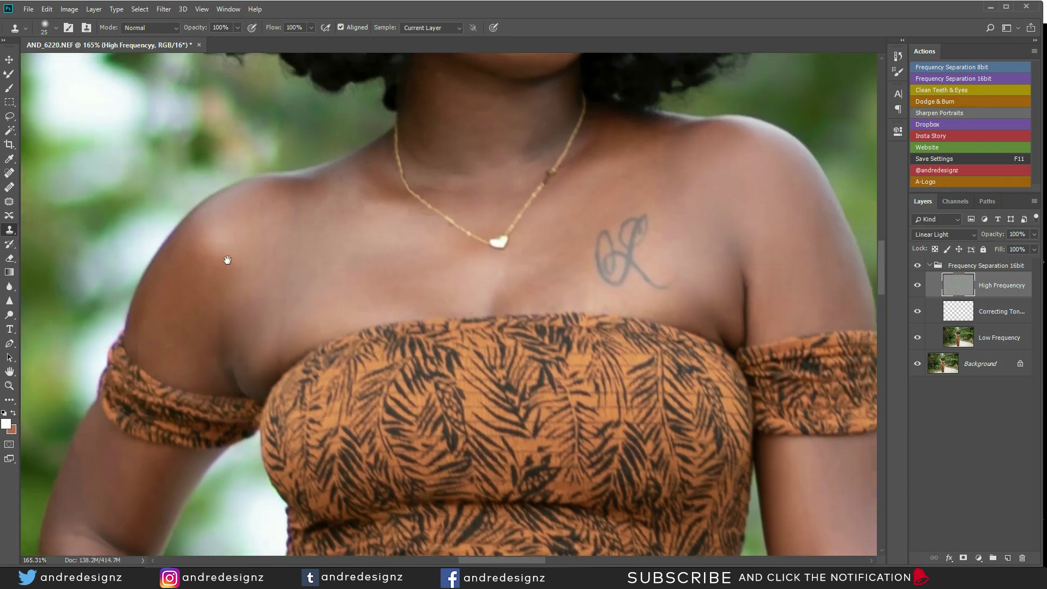
left_click(300, 292, "alt")
left_click_drag(287, 278, 275, 305)
left_click(299, 275, "alt")
left_click_drag(324, 211, 329, 199)
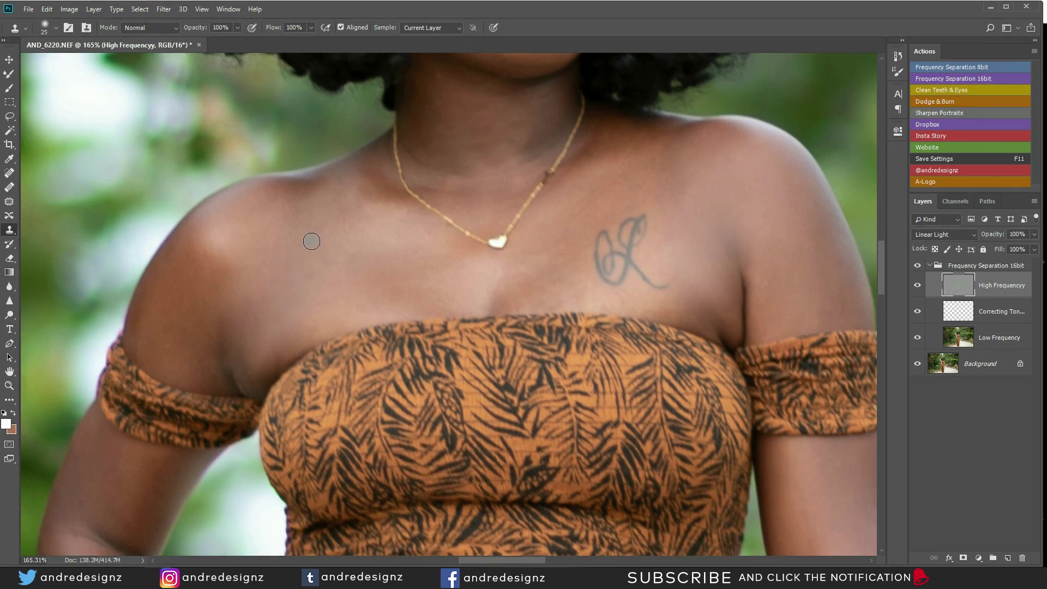
Compare the retouch hidden and shown, then collapse the Frequency Separation 16bit group
scroll(579, 253, "down", 6)
scroll(649, 313, "down", 5)
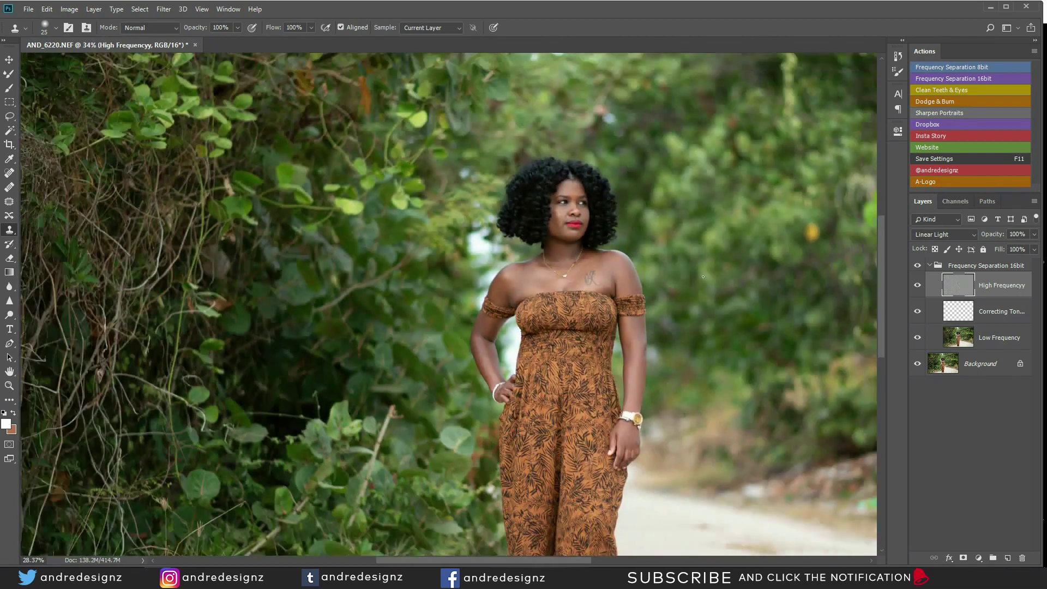
scroll(666, 319, "up", 1)
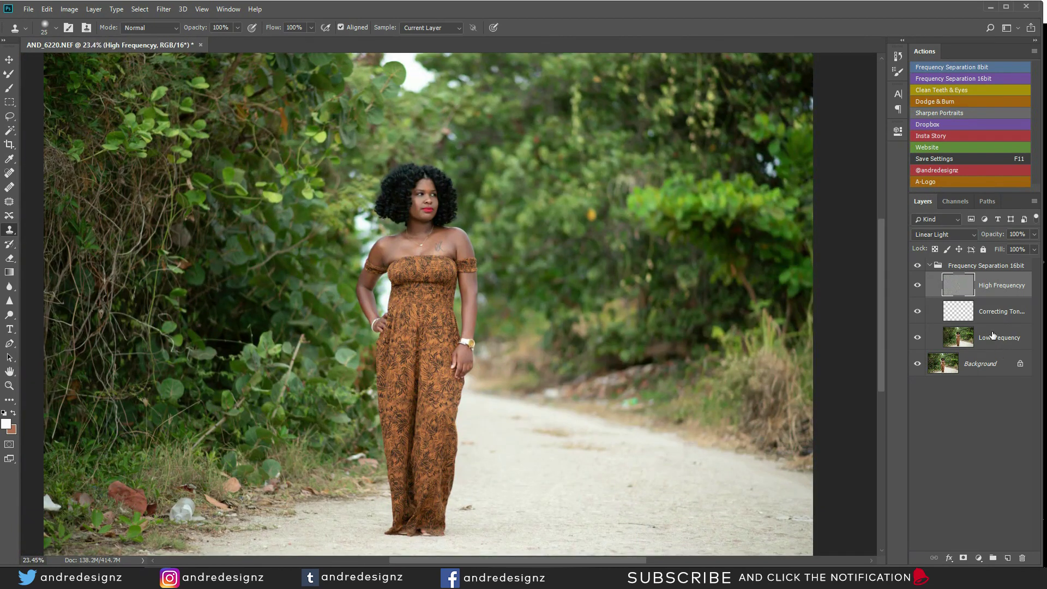
left_click(921, 367, "alt")
scroll(436, 220, "up", 10)
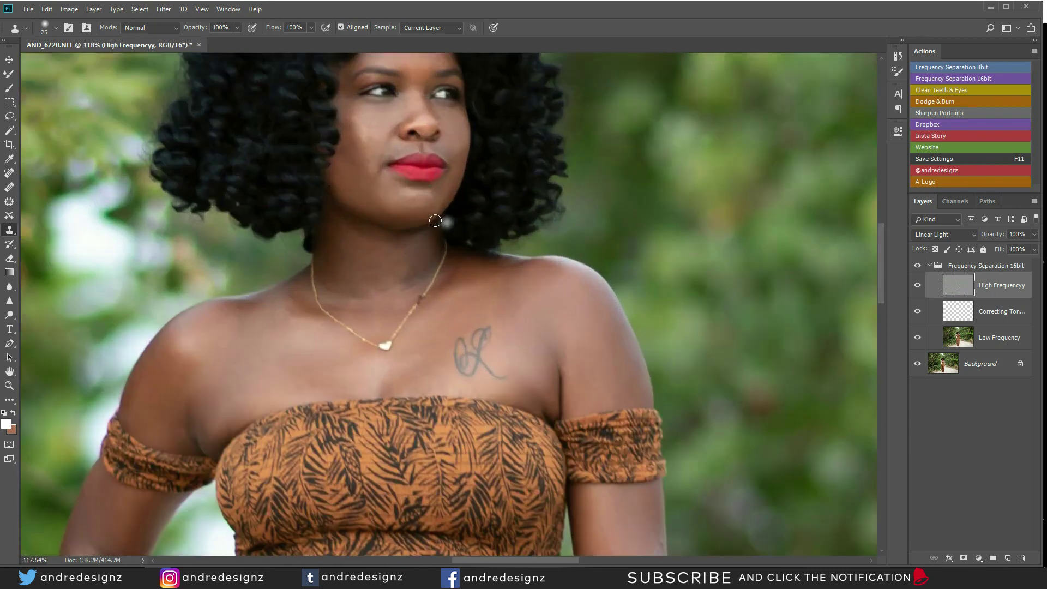
left_click_drag(666, 175, 593, 291)
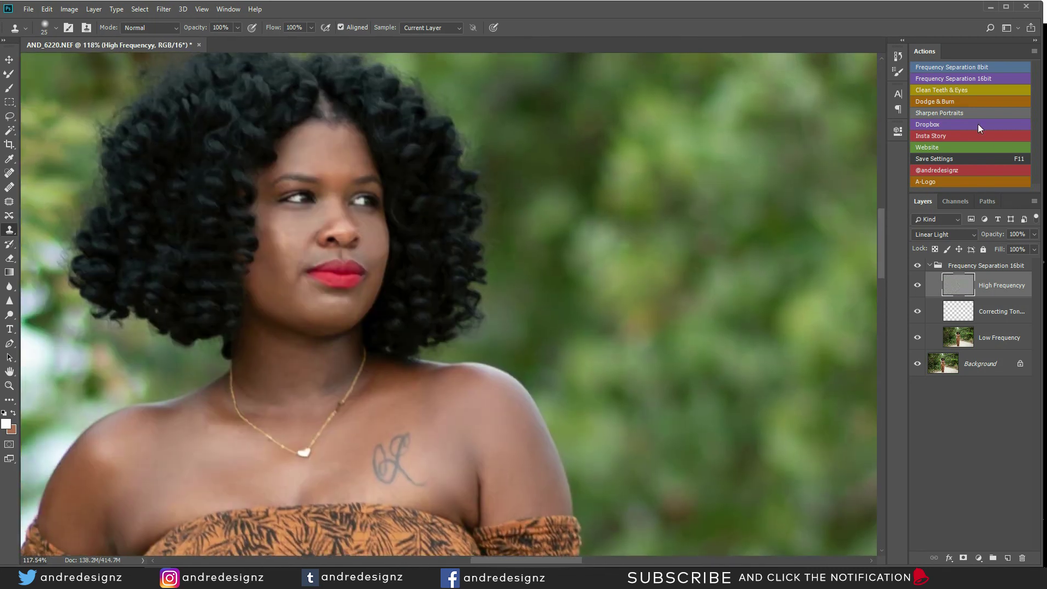
left_click(930, 266)
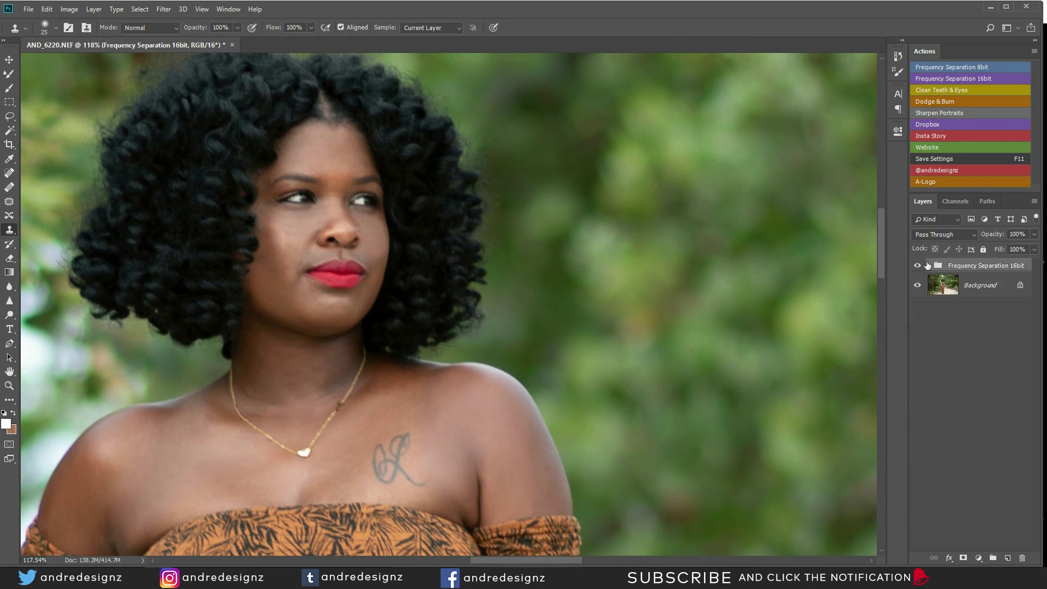
Add the Dodge & Burn layer set and burn the neck shadows with a 45-pixel brush
left_click(934, 103)
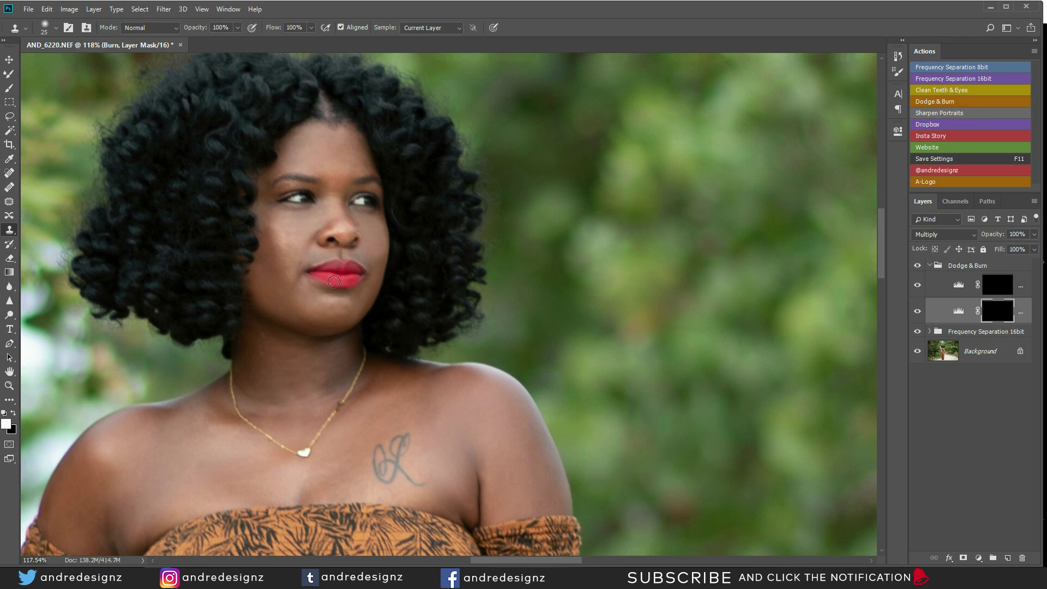
key("b")
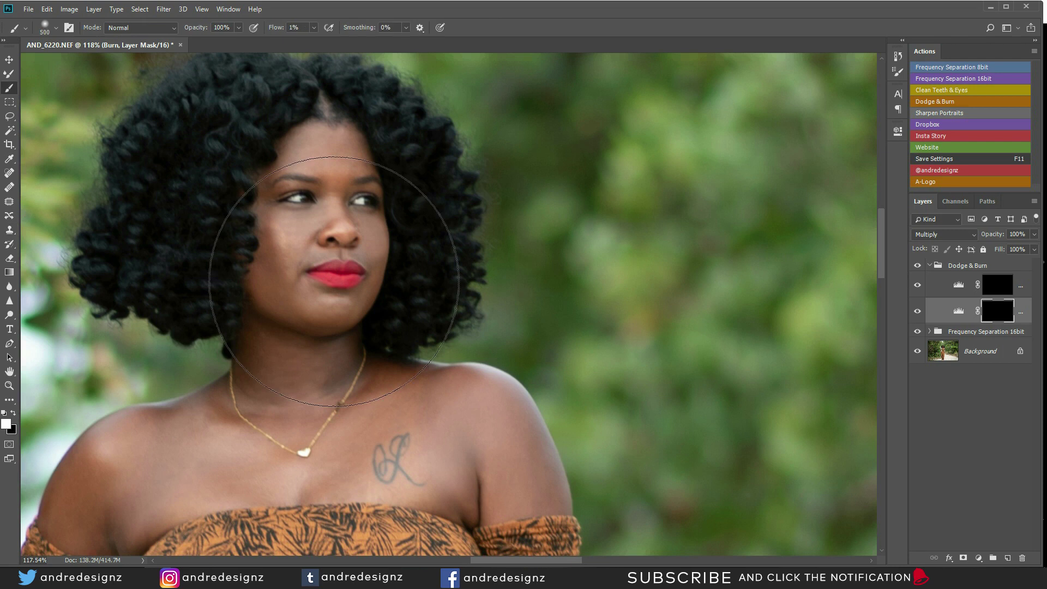
key("bracketleft")
key("bracketleft")
key("bracketleft")
key("bracketleft")
key("bracketleft")
key("bracketleft")
key("bracketleft")
key("bracketleft")
key("bracketleft")
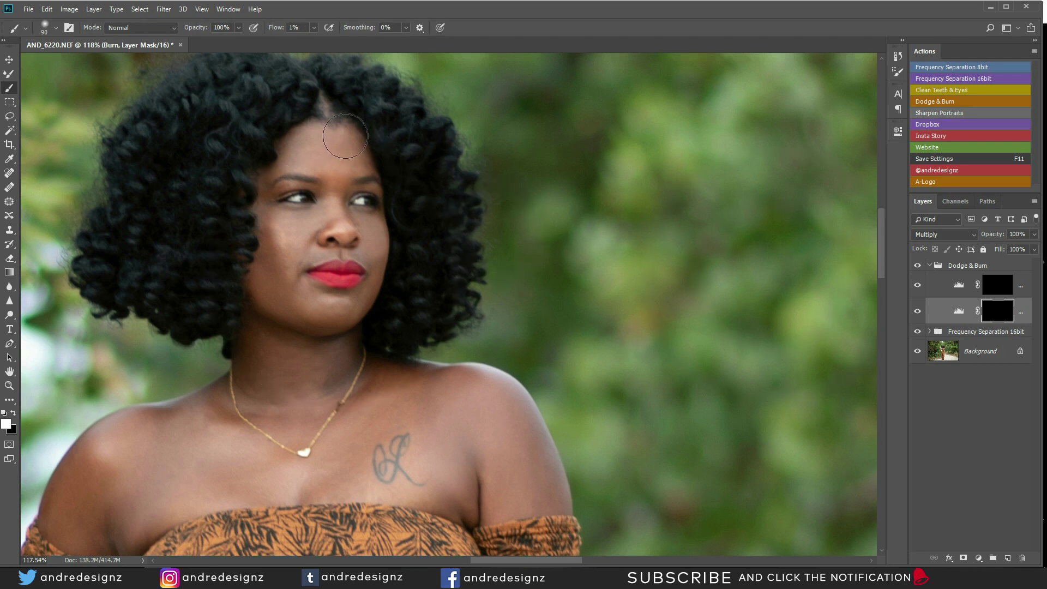
key("bracketleft")
key("bracketleft")
key("bracketleft")
key("bracketleft")
key("bracketleft")
key("bracketleft")
key("bracketleft")
key("bracketleft")
key("bracketleft")
key("bracketleft")
key("bracketright")
key("bracketright")
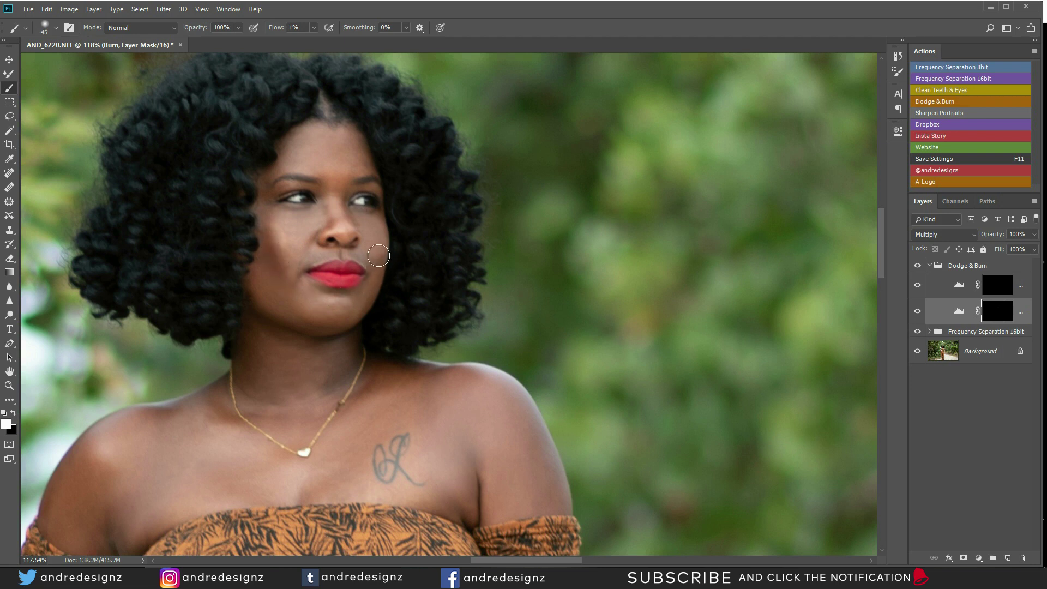
key("bracketleft")
key("bracketleft")
key("bracketright")
key("bracketright")
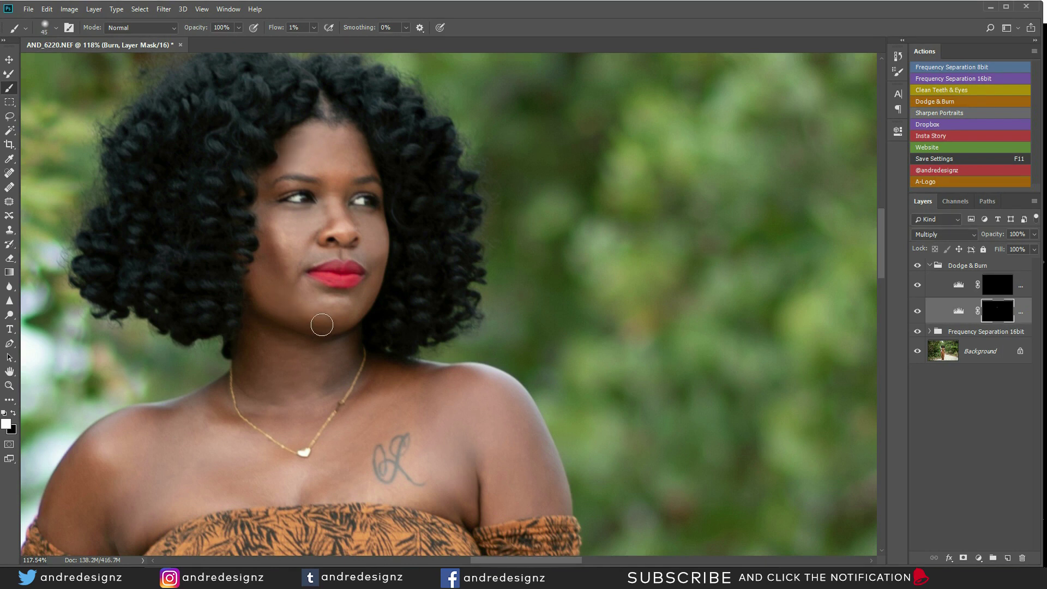
key("bracketleft")
key("bracketright")
key("bracketright")
mouse_move(261, 382)
left_mouse_down()
mouse_move(314, 377)
mouse_move(335, 353)
mouse_move(328, 382)
mouse_move(415, 377)
left_mouse_up()
Lighten the cheek highlight on the Dodge mask with a 40-pixel brush
left_click(999, 288)
key("bracketleft")
key("bracketleft")
key("bracketleft")
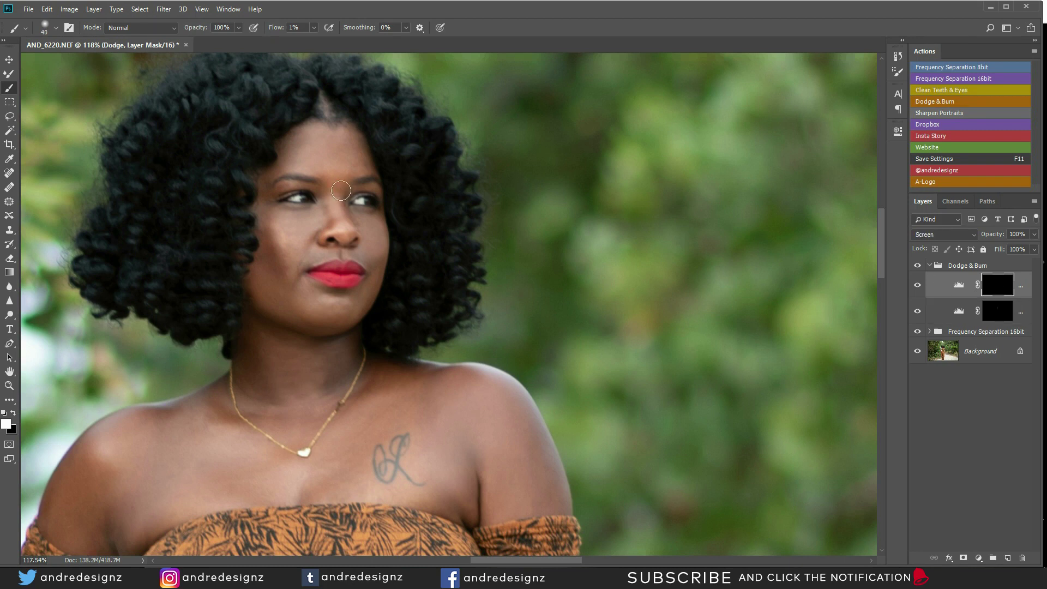
key("bracketright")
key("bracketright")
key("bracketright")
key("bracketright")
key("bracketright")
key("bracketright")
key("bracketleft")
key("bracketleft")
mouse_move(304, 216)
left_mouse_down()
mouse_move(291, 219)
mouse_move(291, 254)
mouse_move(282, 228)
mouse_move(289, 243)
left_mouse_up()
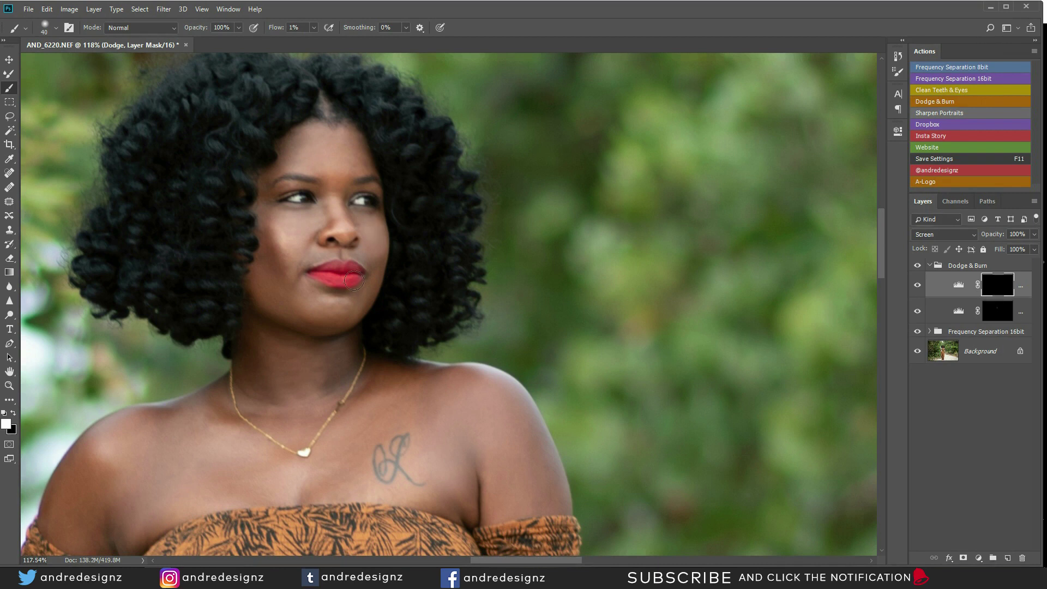
key("bracketleft")
key("bracketleft")
key("bracketleft")
key("bracketright")
key("bracketright")
key("bracketright")
Toggle the dodge and burn on and off to compare, then select the Burn layer's mask
left_click(917, 267)
left_click(917, 267)
left_click(917, 267)
left_click(917, 267)
left_click(918, 267)
left_click(917, 267)
left_click(917, 267)
left_click(917, 268)
left_click(918, 267)
left_click(918, 267)
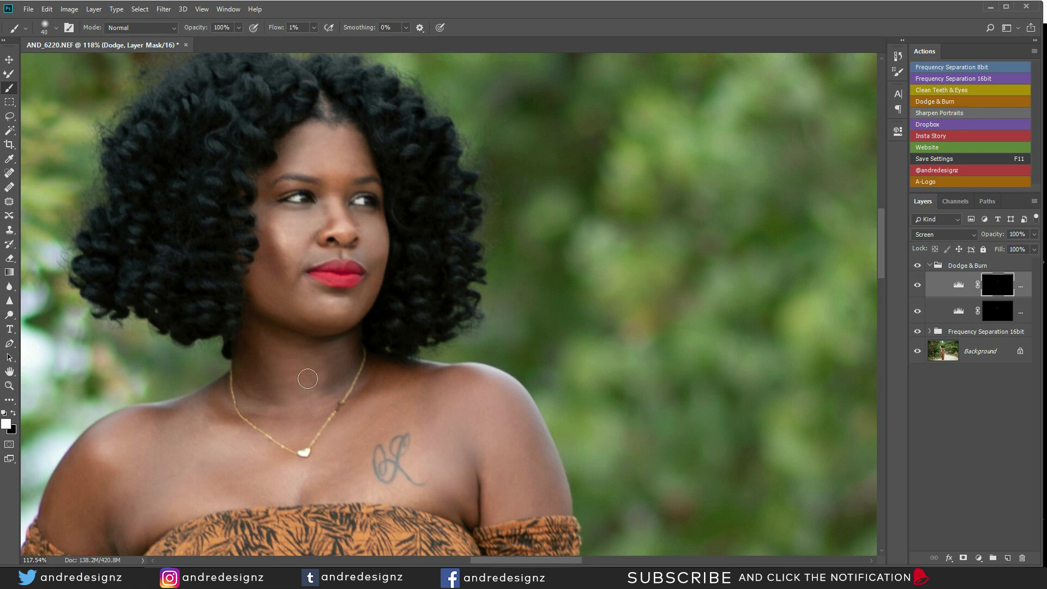
scroll(351, 399, "down", 6)
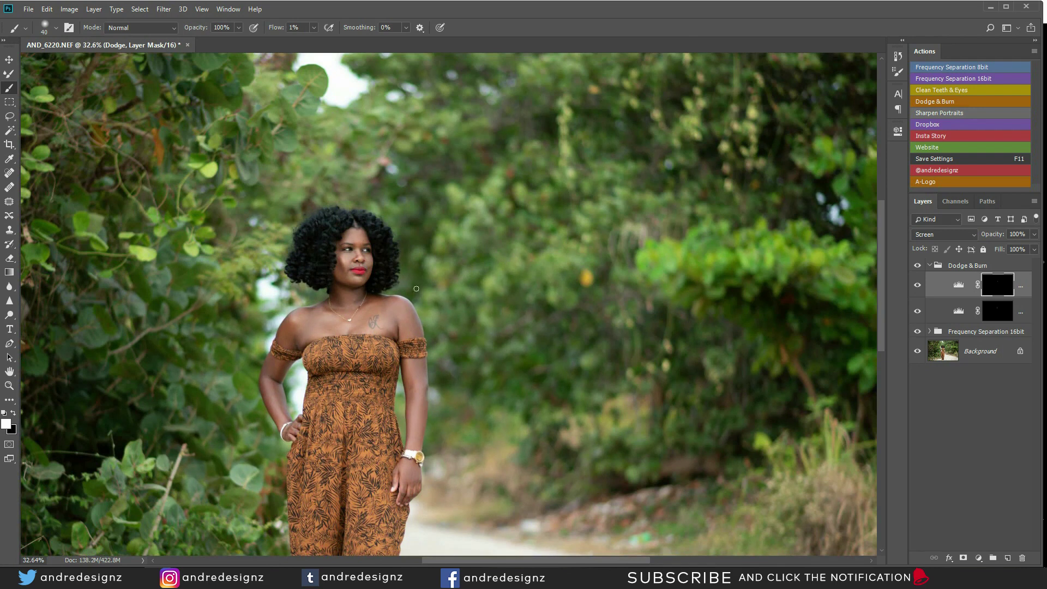
scroll(410, 300, "up", 2)
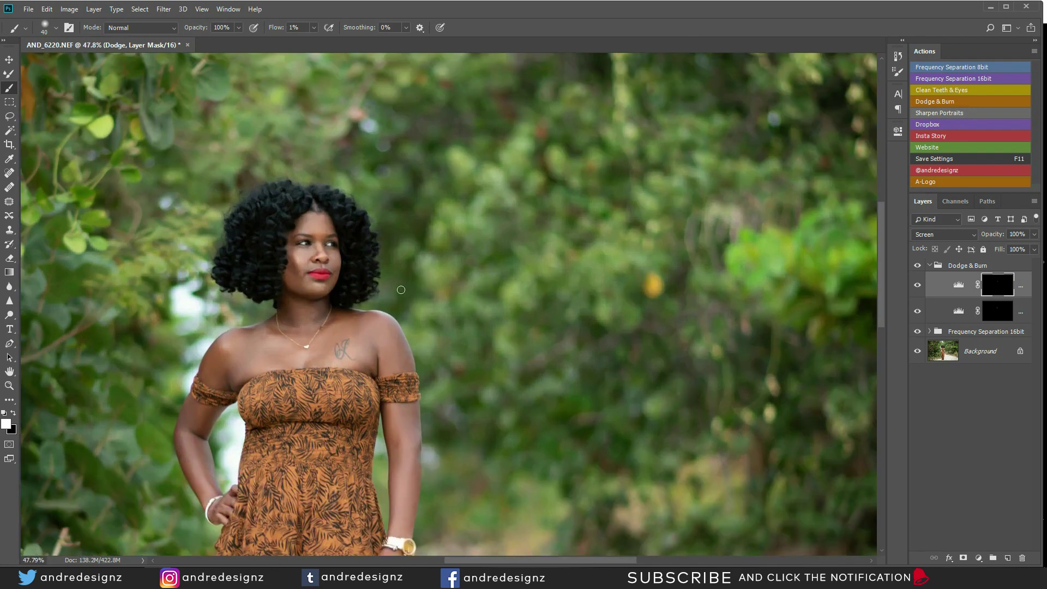
left_click(1002, 316)
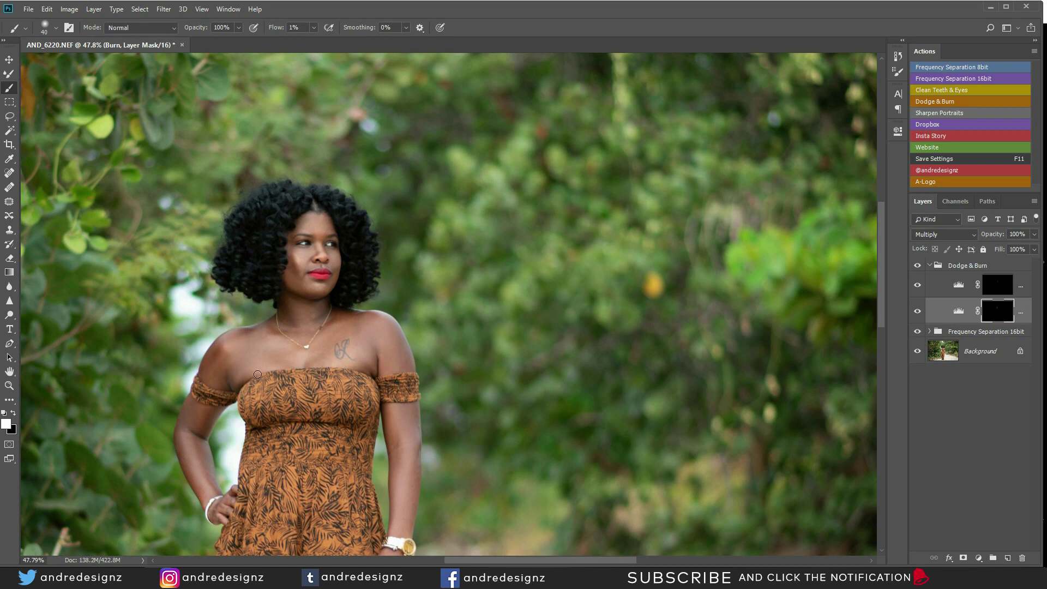
Softly darken the outer upper arm on the Burn mask with an enlarged brush
key("bracketright")
key("bracketright")
key("bracketright")
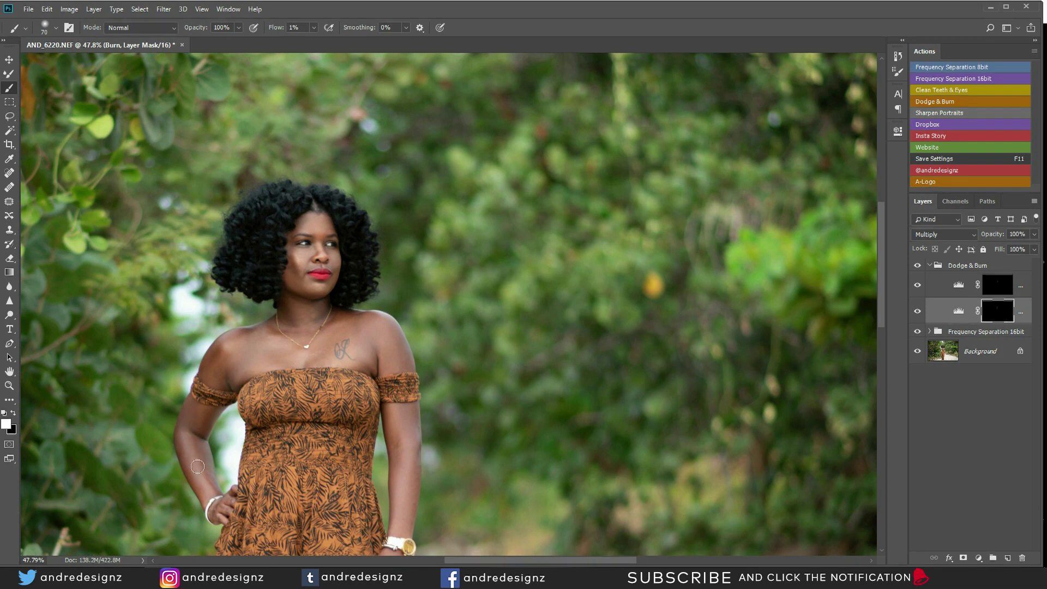
left_click_drag(197, 420, 213, 420)
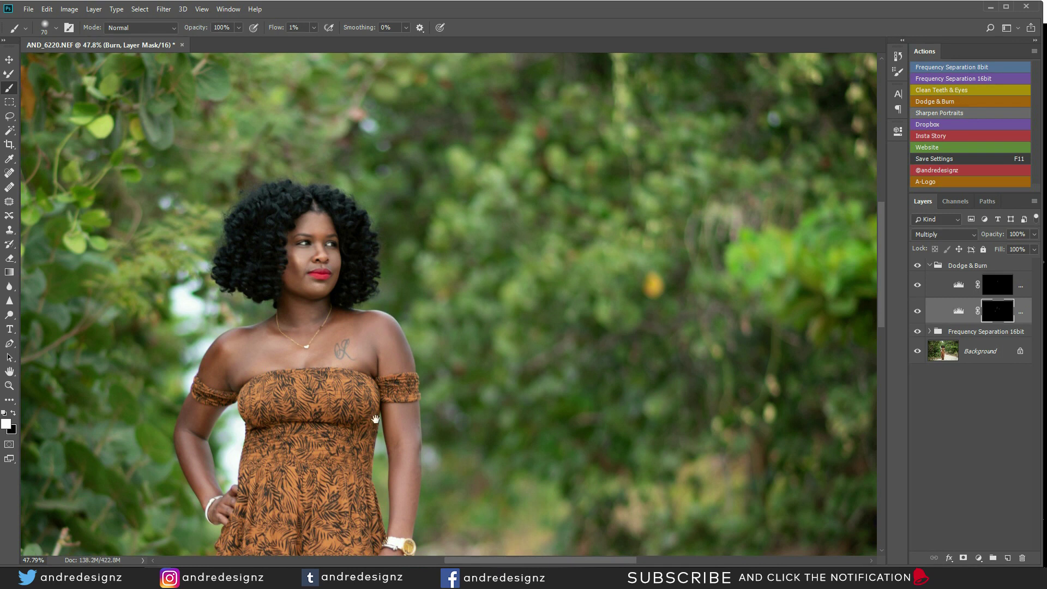
left_click_drag(383, 413, 354, 329)
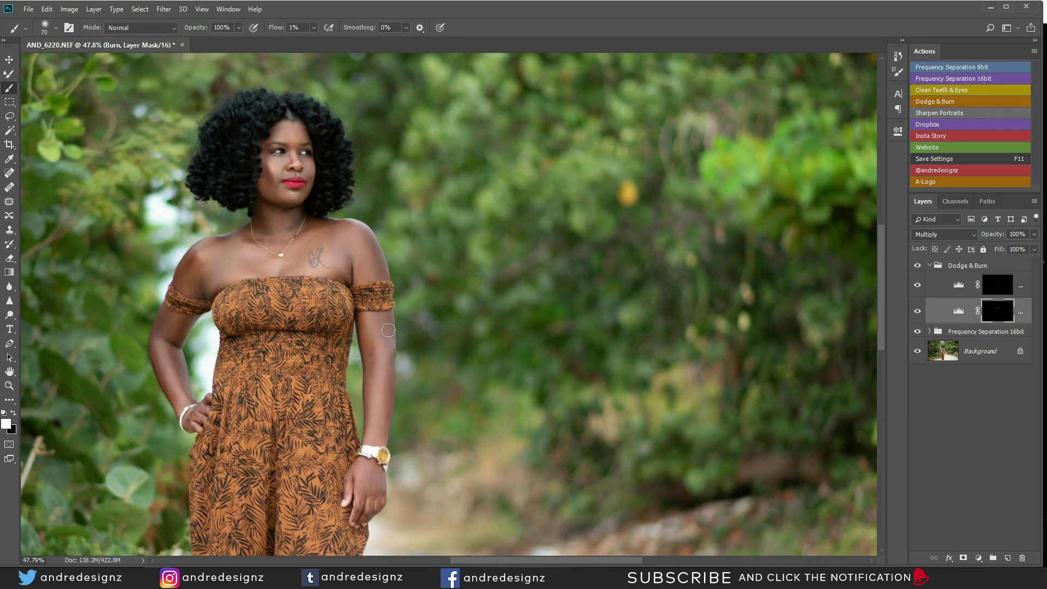
left_click_drag(355, 421, 381, 282)
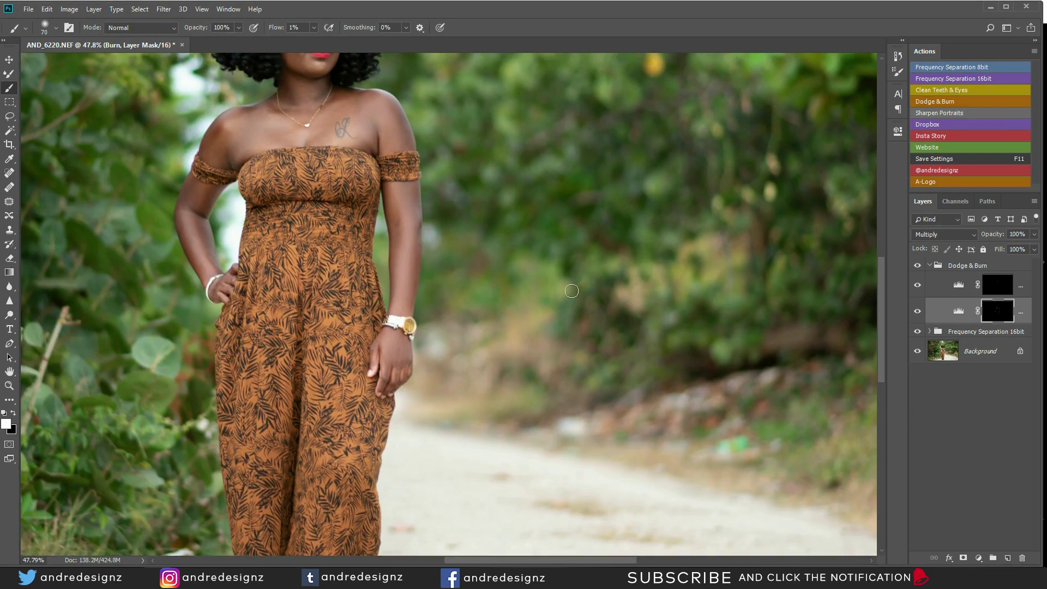
Lighten the forearm, shoulders, collarbone and upper chest on the Dodge mask
left_click(988, 287)
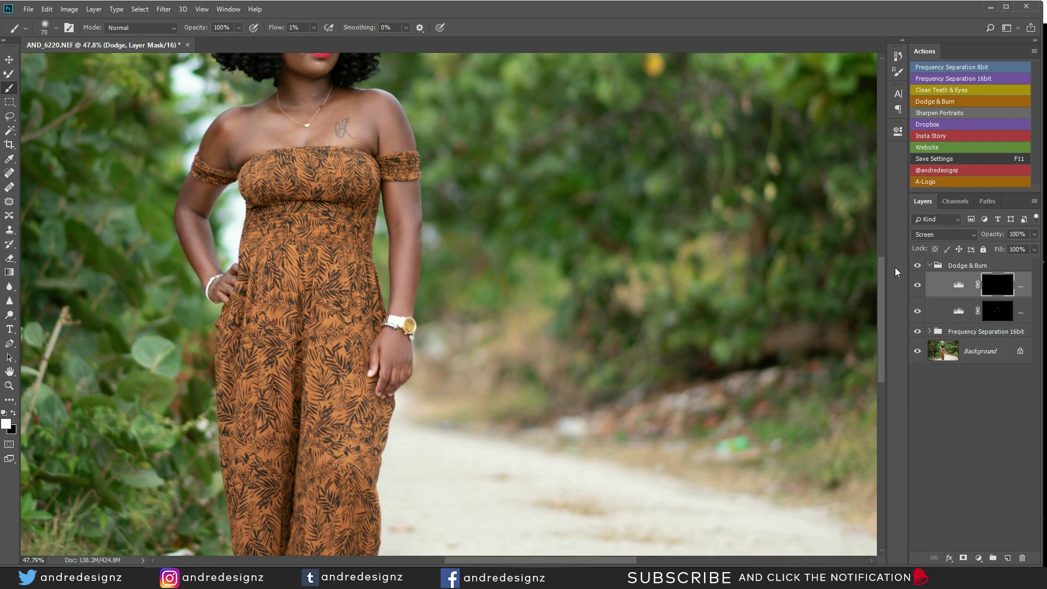
mouse_move(187, 227)
left_mouse_down()
mouse_move(206, 261)
mouse_move(194, 209)
left_mouse_up()
mouse_move(221, 152)
left_mouse_down()
mouse_move(219, 144)
mouse_move(205, 159)
mouse_move(224, 143)
left_mouse_up()
mouse_move(279, 121)
left_mouse_down()
mouse_move(238, 130)
mouse_move(261, 114)
mouse_move(228, 134)
mouse_move(245, 111)
mouse_move(221, 147)
mouse_move(339, 143)
mouse_move(300, 147)
mouse_move(302, 107)
left_mouse_up()
left_click_drag(392, 118, 400, 128)
mouse_move(400, 216)
left_mouse_down()
mouse_move(396, 288)
mouse_move(409, 236)
mouse_move(398, 182)
mouse_move(406, 247)
left_mouse_up()
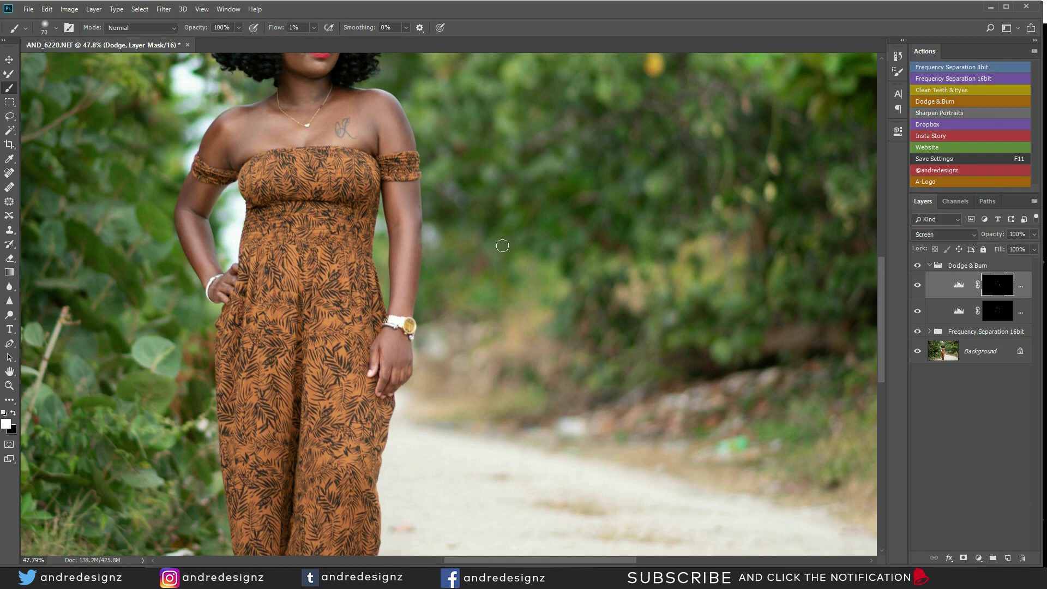
Compare the dodge and burn hidden and shown, and set the Dodge layer opacity to 64%
key("ctrl+0")
scroll(504, 317, "down", 1)
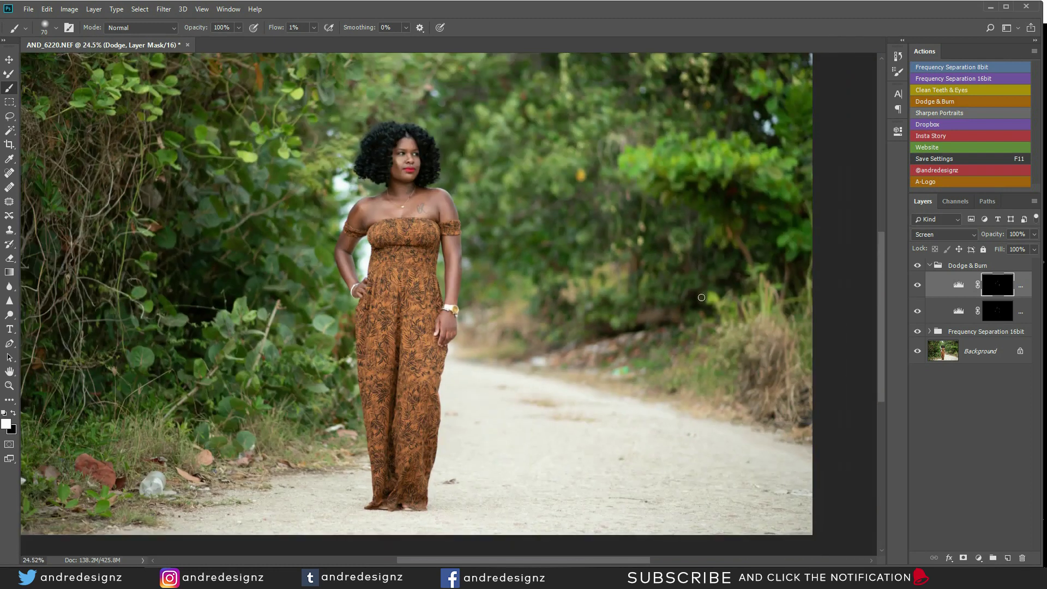
left_click(918, 268)
left_click(918, 270)
left_click(917, 272)
scroll(361, 271, "up", 2)
scroll(362, 271, "up", 1)
left_click_drag(361, 271, 349, 286)
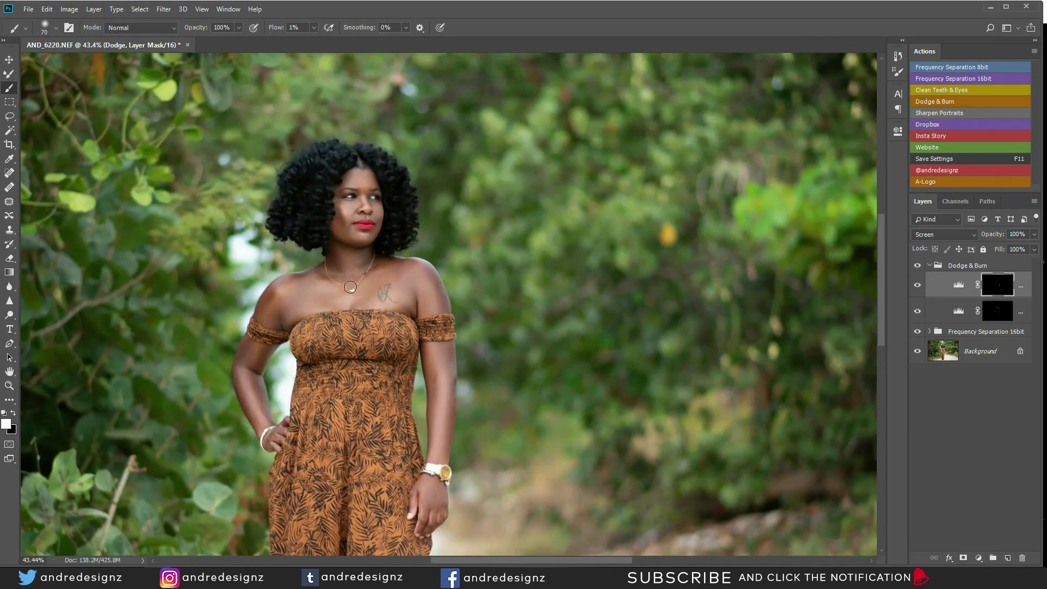
left_click(1035, 234)
left_click(9, 61)
key("ctrl+0")
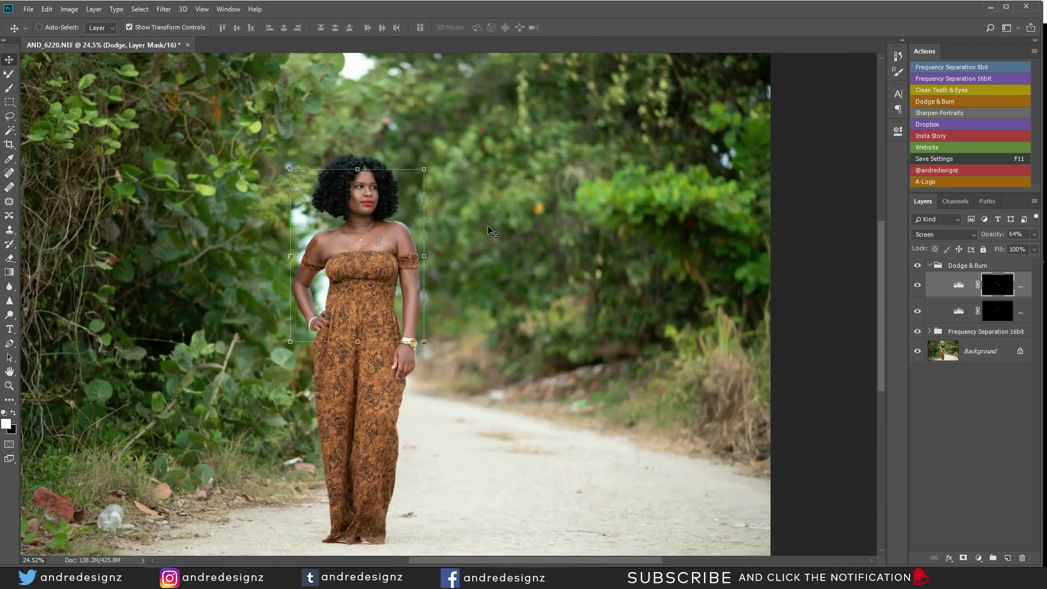
Collapse the Dodge & Burn group, deselect all layers and show the adjustment layer list
left_click(952, 266)
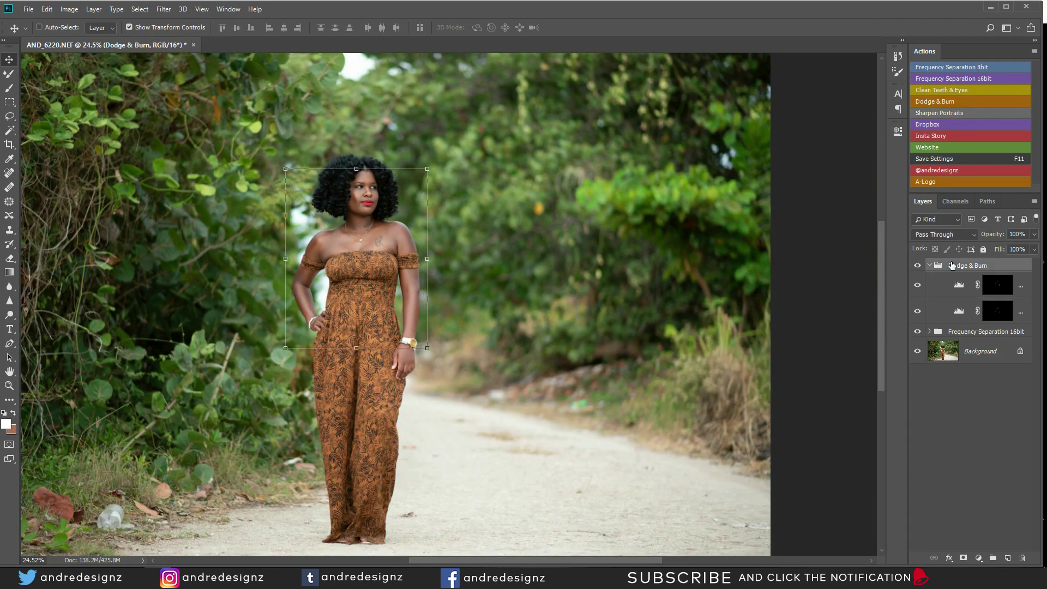
left_click(927, 266)
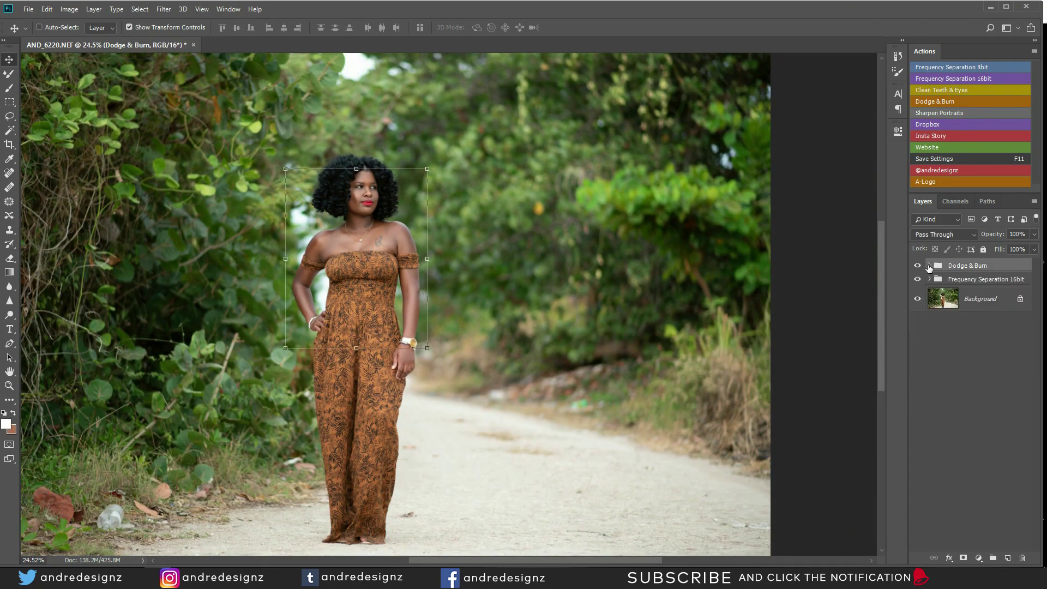
scroll(501, 333, "up", 1)
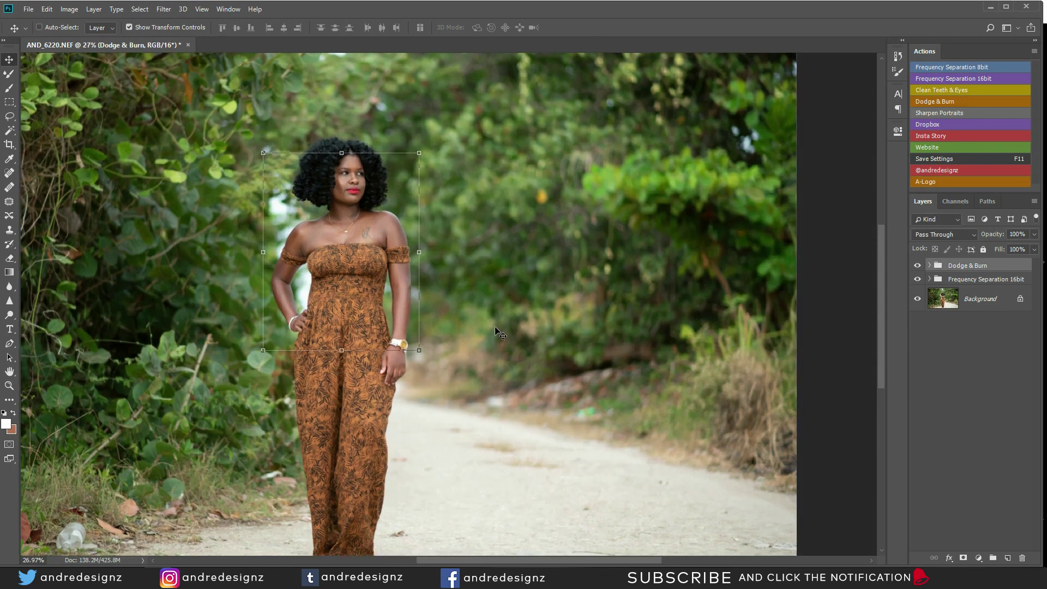
left_click(1002, 407)
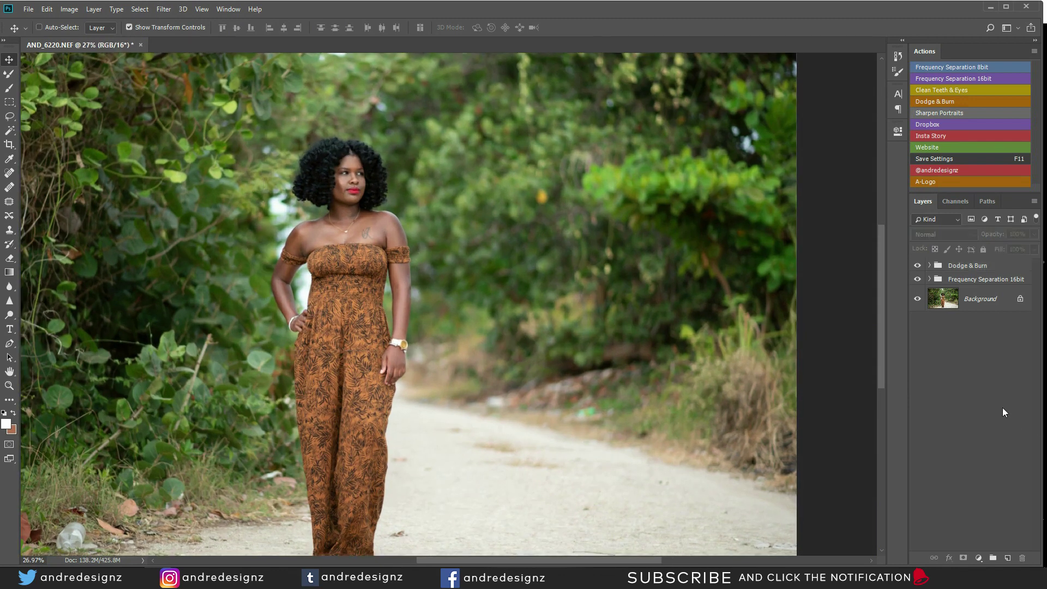
left_click(979, 559)
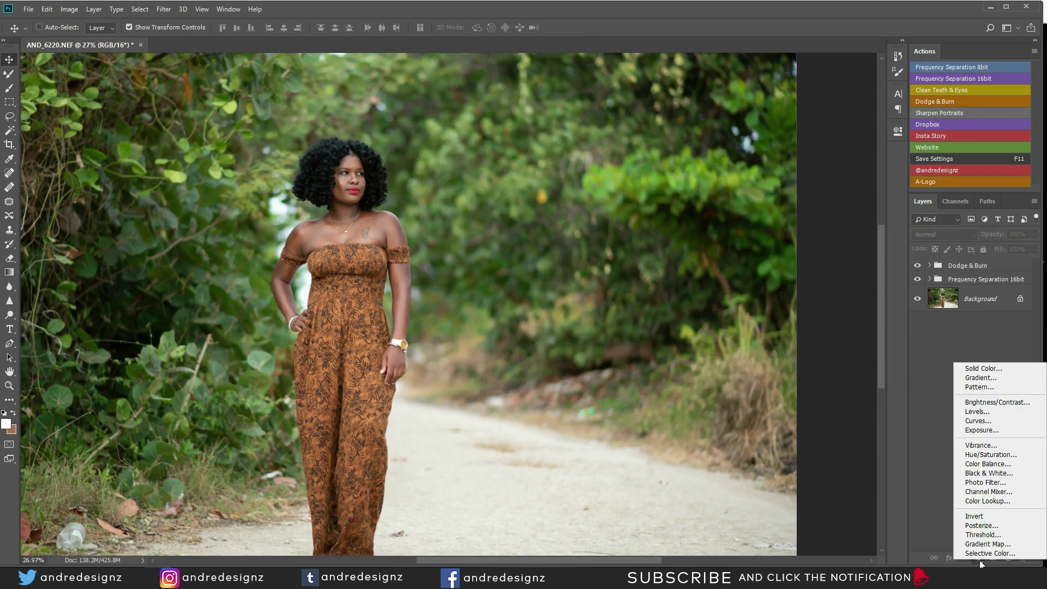
Add Brightness/Contrast at Contrast 10, compare it on and off, and expand Frequency Separation 16bit
left_click(1003, 402)
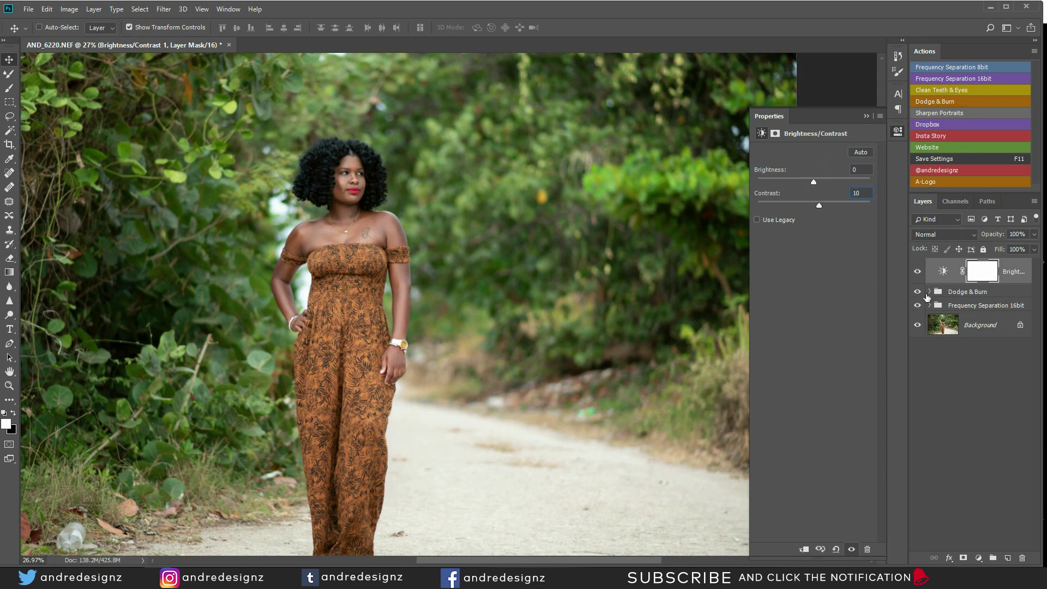
left_click(917, 273)
left_click(917, 272)
left_click(917, 273)
left_click(918, 273)
left_click(913, 279)
left_click(912, 279)
left_click(929, 305)
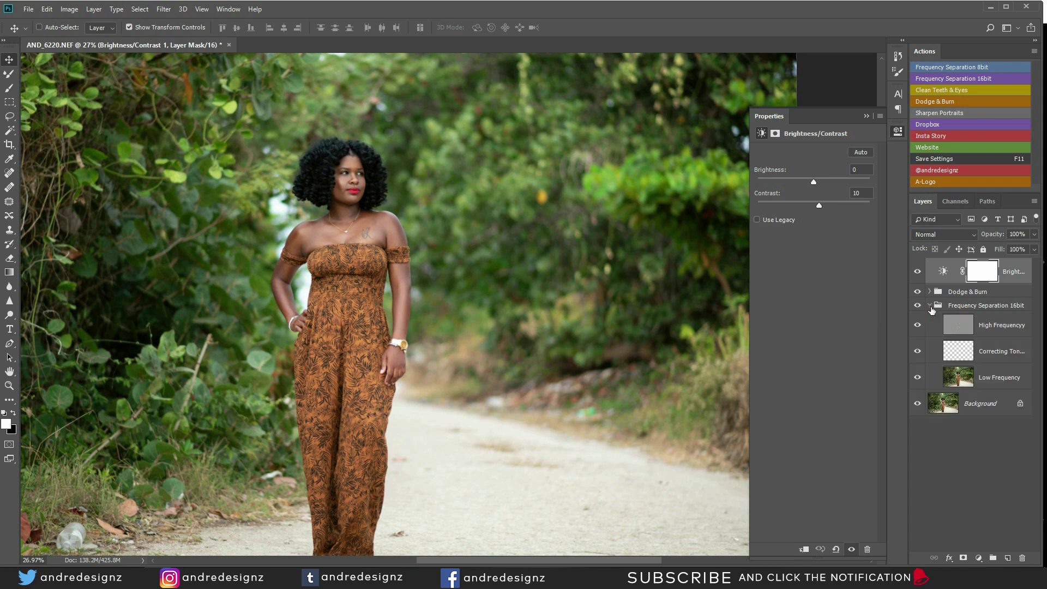
Blend Low Frequency skin tones over the shoulder, neck, chest and beside the tattoo with the Mixer Brush
left_click(960, 380)
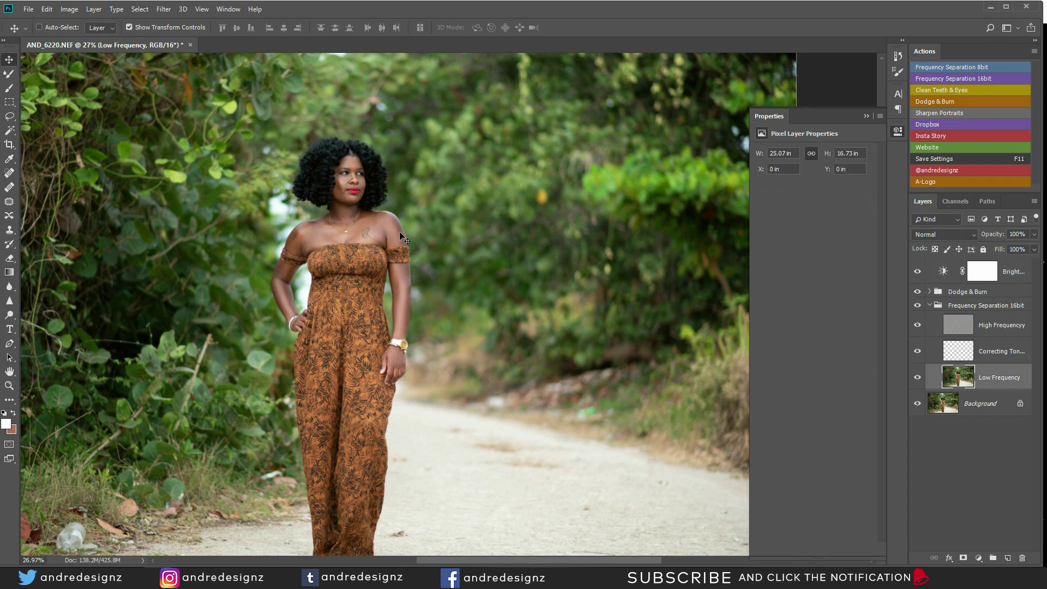
scroll(255, 263, "up", 6)
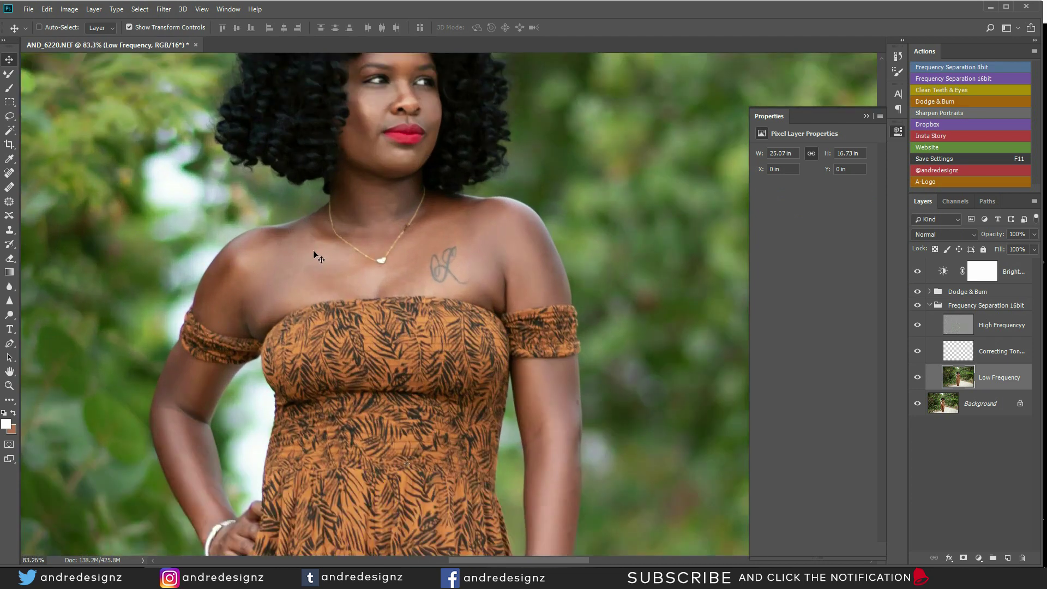
key("b")
key("bracketright")
key("bracketright")
key("bracketright")
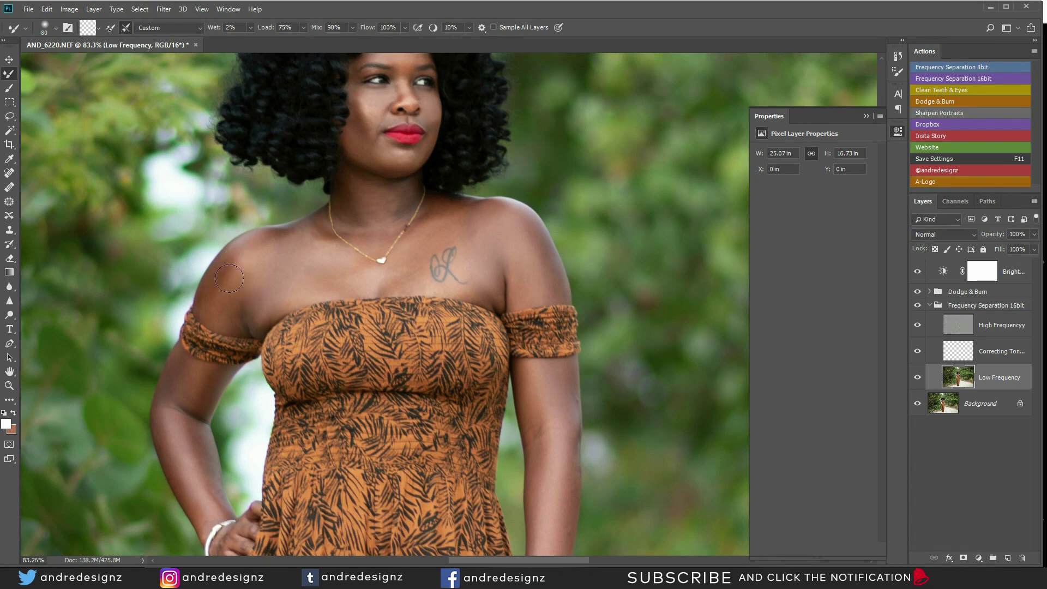
mouse_move(280, 236)
left_mouse_down()
mouse_move(309, 236)
mouse_move(326, 249)
mouse_move(271, 268)
left_mouse_up()
left_click_drag(388, 221, 402, 215)
left_click_drag(473, 262, 489, 261)
mouse_move(534, 285)
left_mouse_down()
mouse_move(535, 240)
mouse_move(511, 222)
mouse_move(481, 224)
mouse_move(512, 223)
mouse_move(534, 260)
mouse_move(526, 271)
mouse_move(484, 252)
mouse_move(472, 286)
mouse_move(468, 225)
mouse_move(441, 227)
left_mouse_up()
left_click(957, 325)
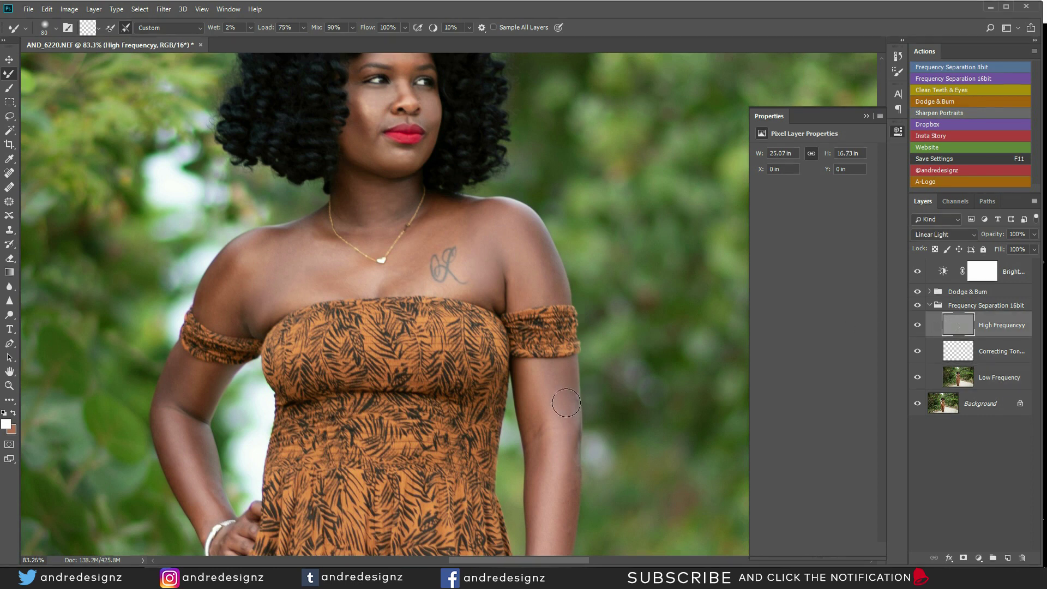
key("s")
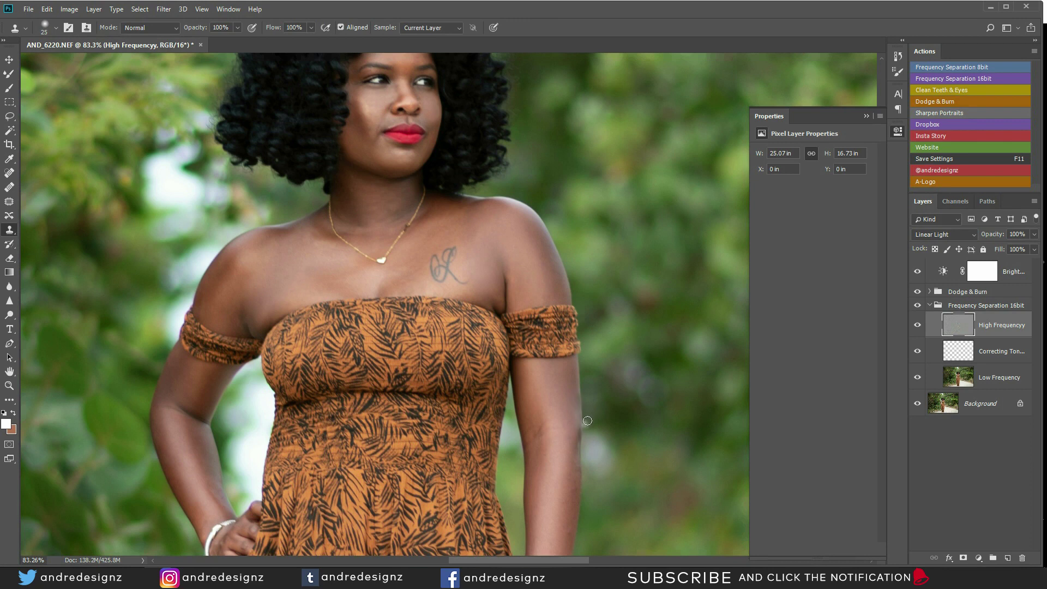
Clone sampled clean skin over the dark texture marks on the forearm, then zoom back out
scroll(567, 361, "up", 6)
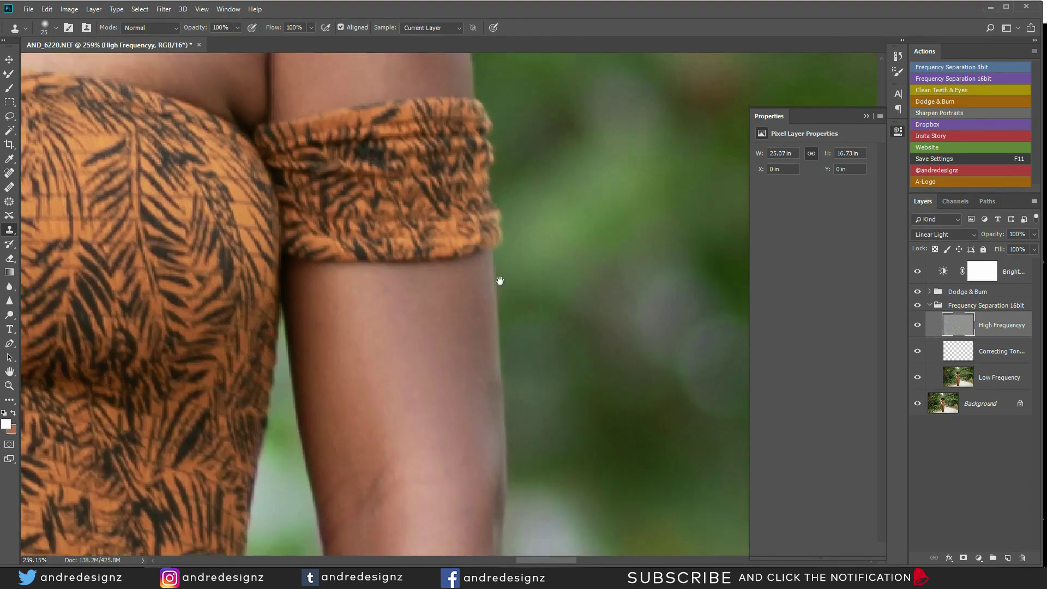
mouse_move(500, 281)
left_mouse_down()
mouse_move(594, 2)
mouse_move(614, 3)
left_mouse_up()
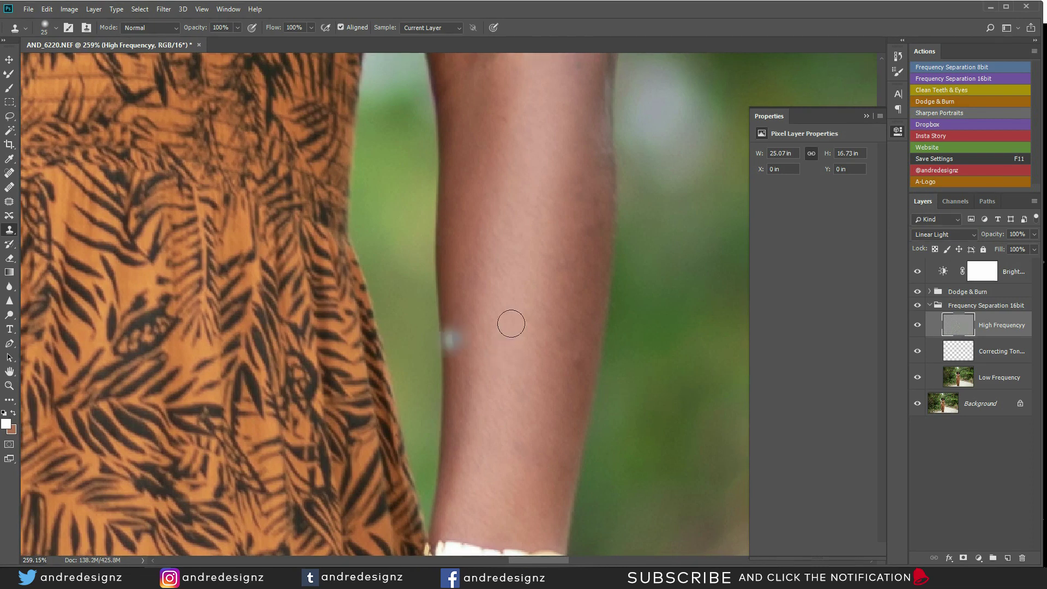
left_click(571, 310, "alt")
left_click_drag(577, 360, 569, 381)
left_click(577, 312, "alt")
mouse_move(579, 292)
left_mouse_down()
mouse_move(571, 355)
mouse_move(561, 305)
mouse_move(575, 273)
mouse_move(572, 200)
left_mouse_up()
left_click(533, 367, "alt")
left_click_drag(524, 451, 512, 450)
scroll(510, 450, "down", 3)
scroll(485, 443, "down", 20)
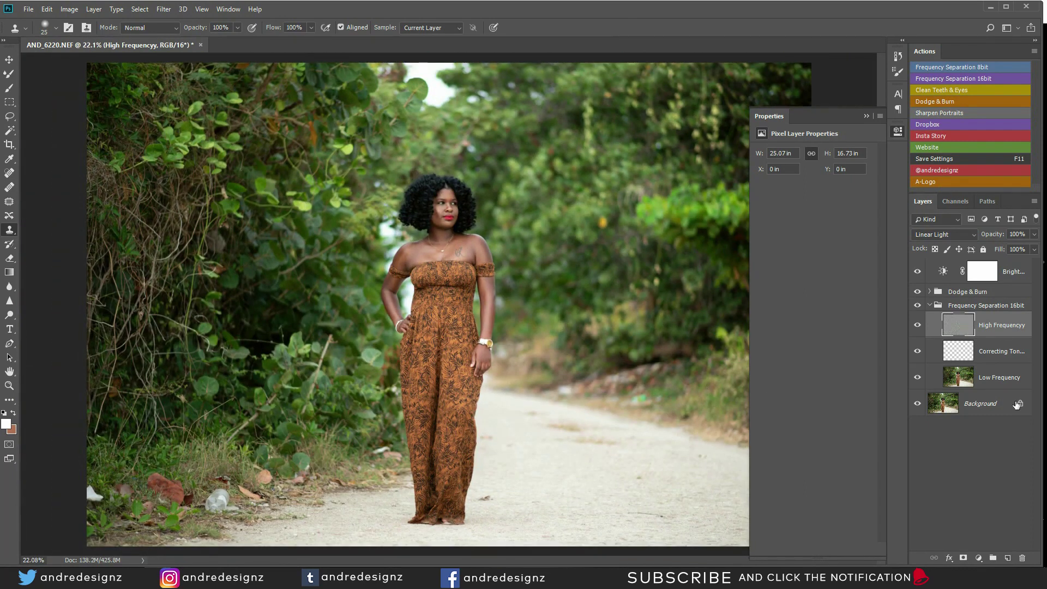
Add a Color Balance adjustment layer above Brightness/Contrast, with the Frequency Separation group collapsed
left_click(1018, 272)
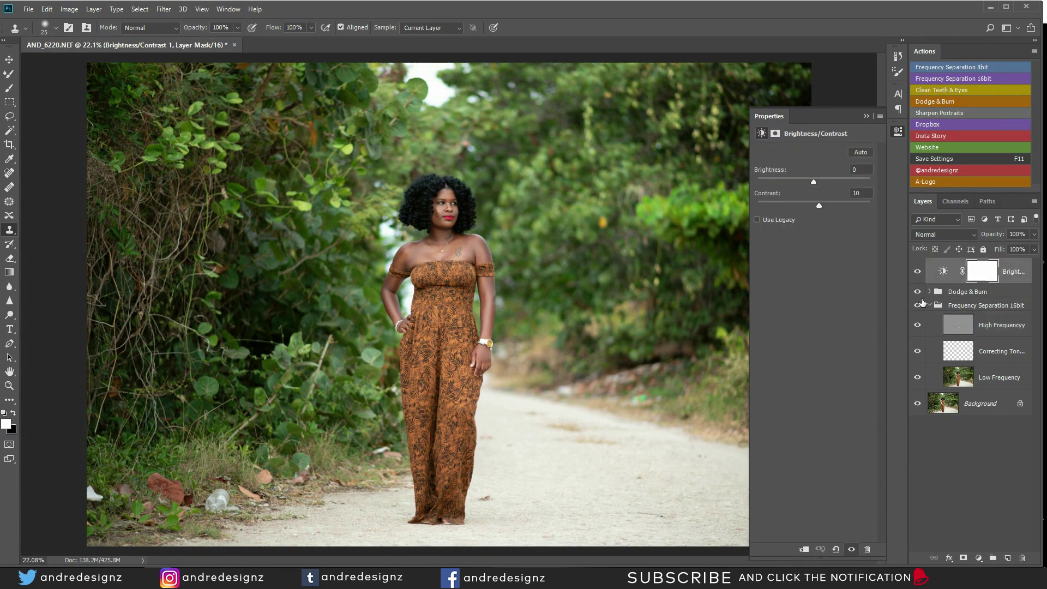
left_click(930, 306)
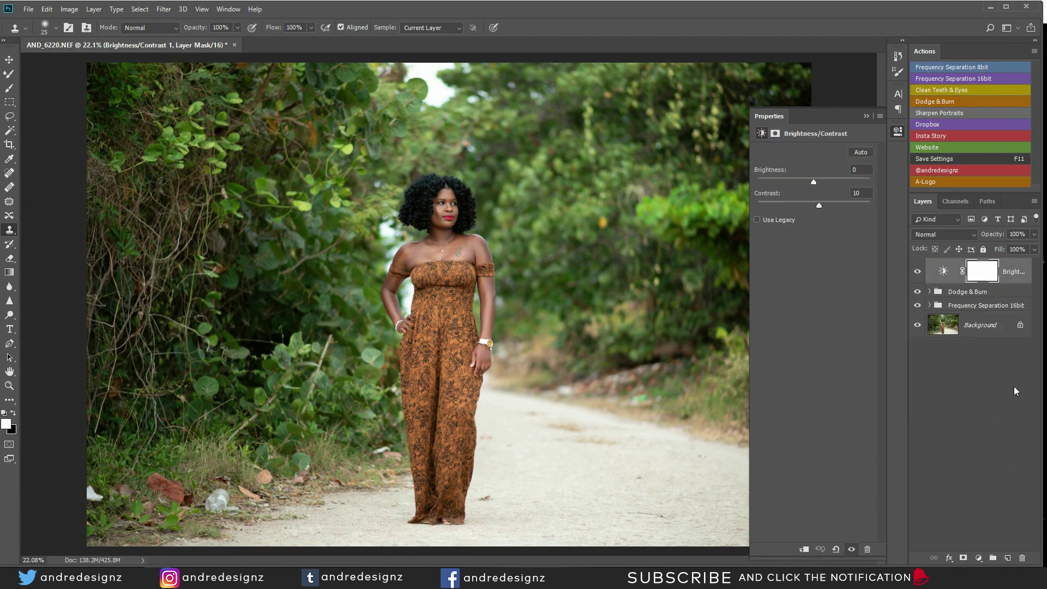
left_click(978, 558)
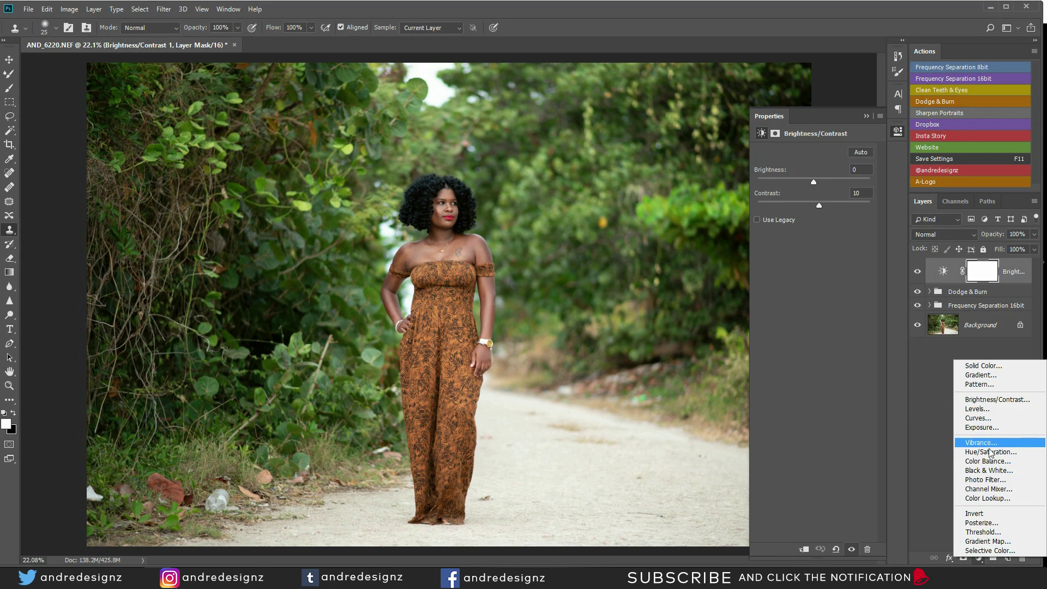
left_click(988, 461)
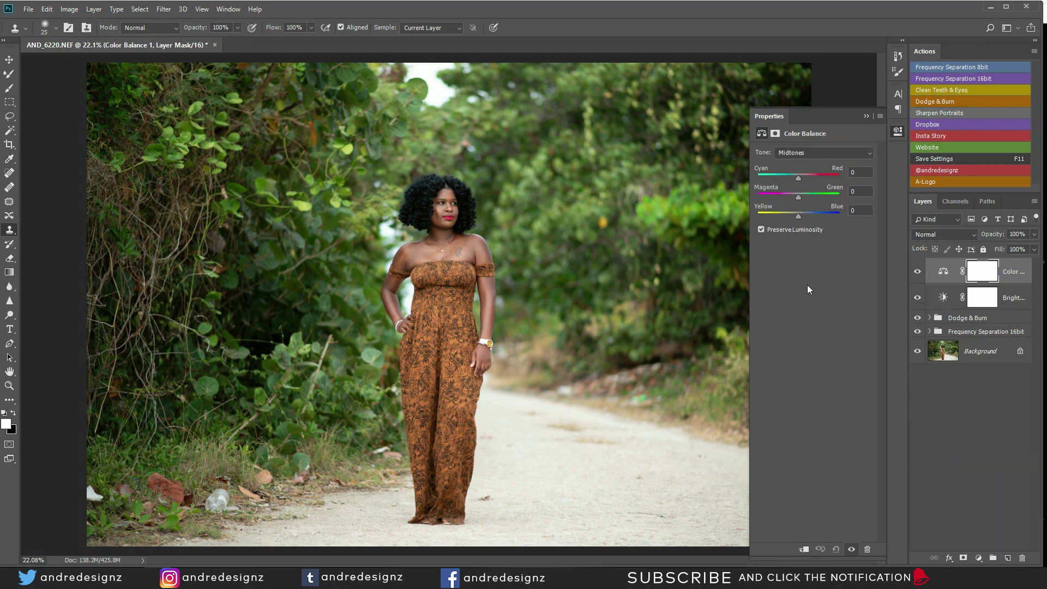
Set the Color Balance Shadows Yellow–Blue value to 5 and reselect that layer
left_click(821, 153)
left_click(814, 162)
type("5")
left_click(990, 431)
left_click(1018, 271)
Stamp all visible layers into Layer 1, duplicate it, and open the copy in Camera Raw
key("ctrl+shift+alt+e")
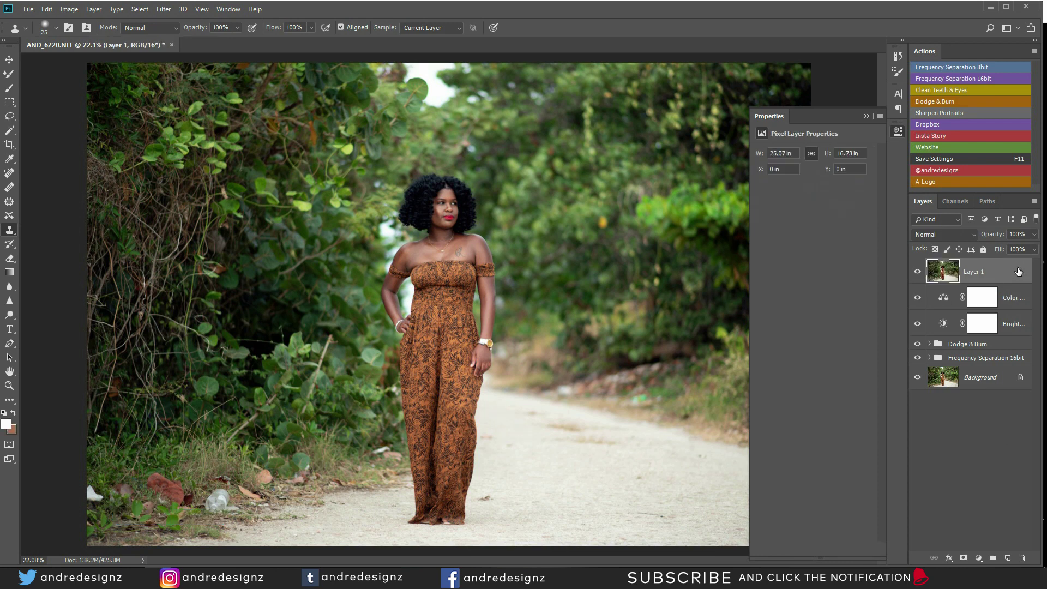
key("ctrl+j")
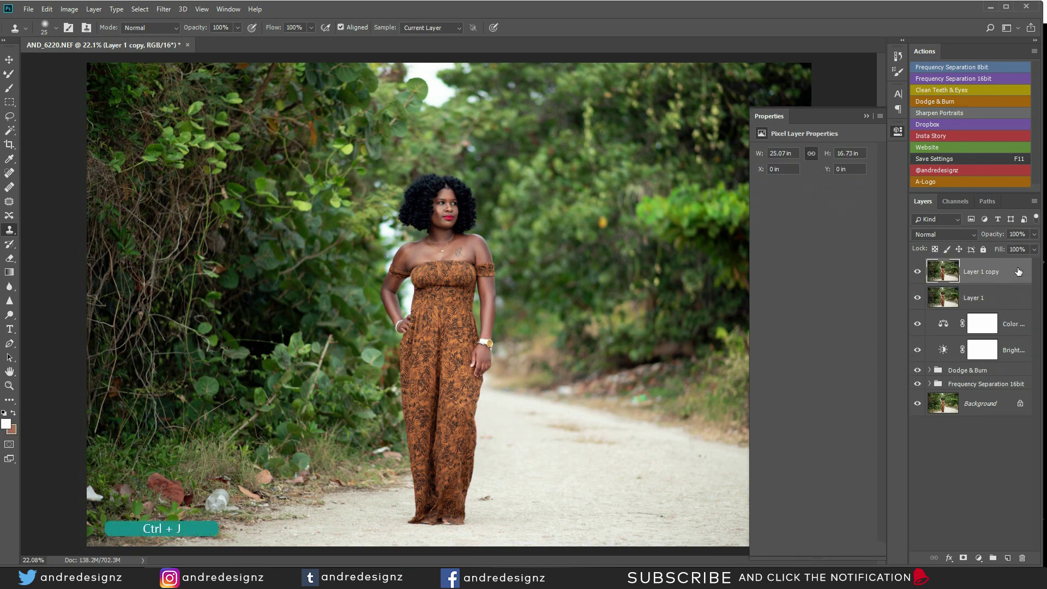
key("ctrl+shift+a")
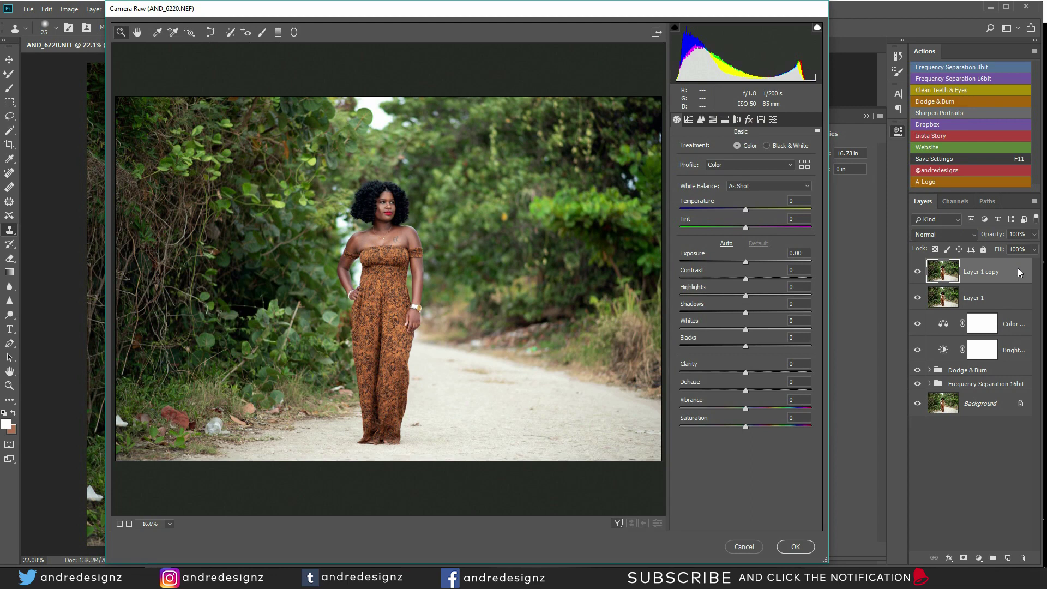
In Camera Raw Basic, reset the tones and set Shadows -8 and Clarity +3
left_click(730, 248)
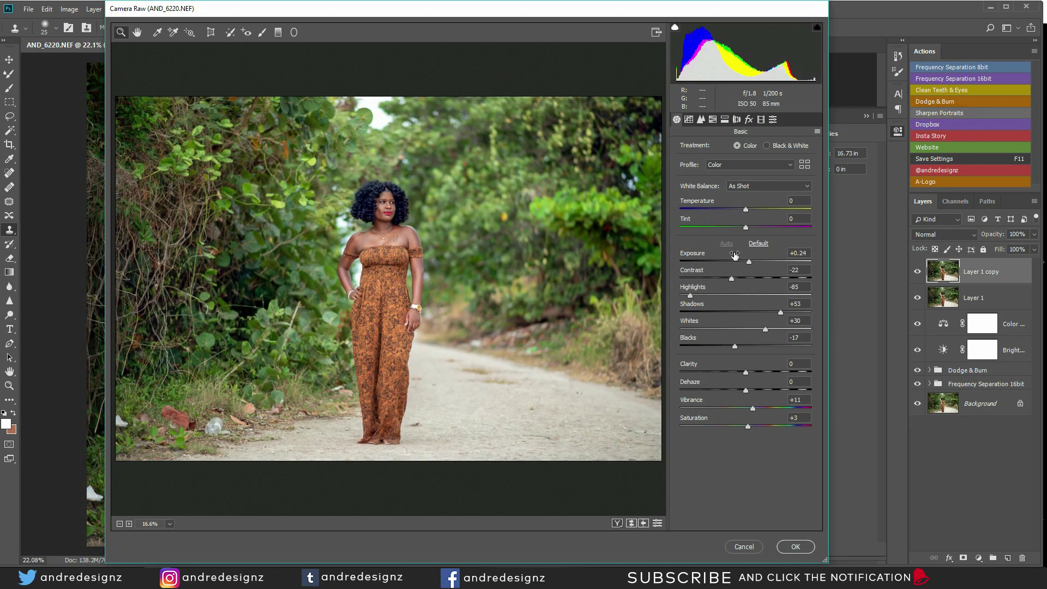
left_click(763, 245)
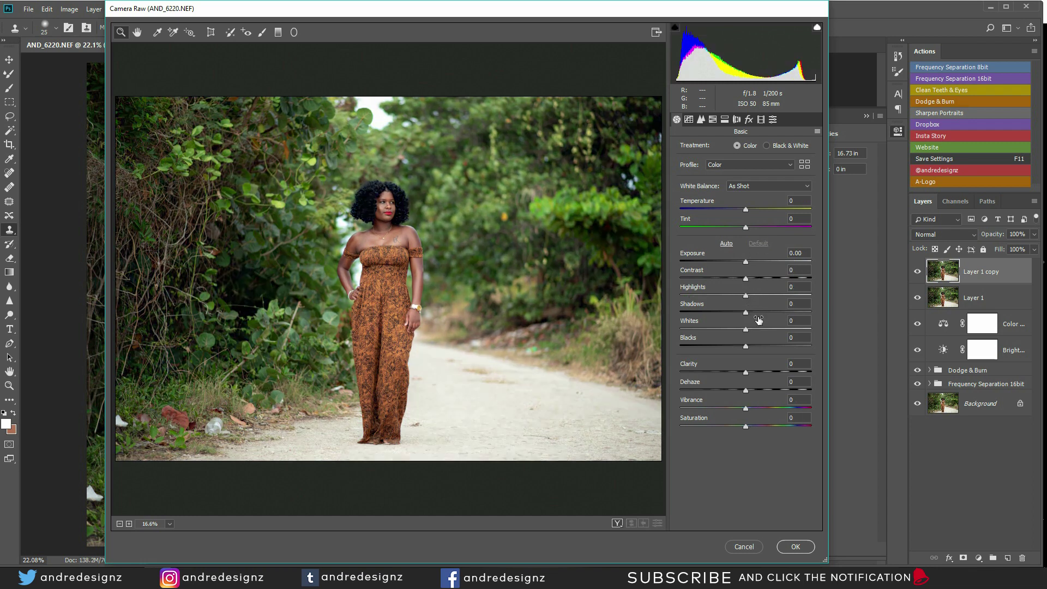
mouse_move(747, 314)
left_mouse_down()
mouse_move(670, 318)
mouse_move(743, 327)
left_mouse_up()
left_click_drag(747, 375, 749, 375)
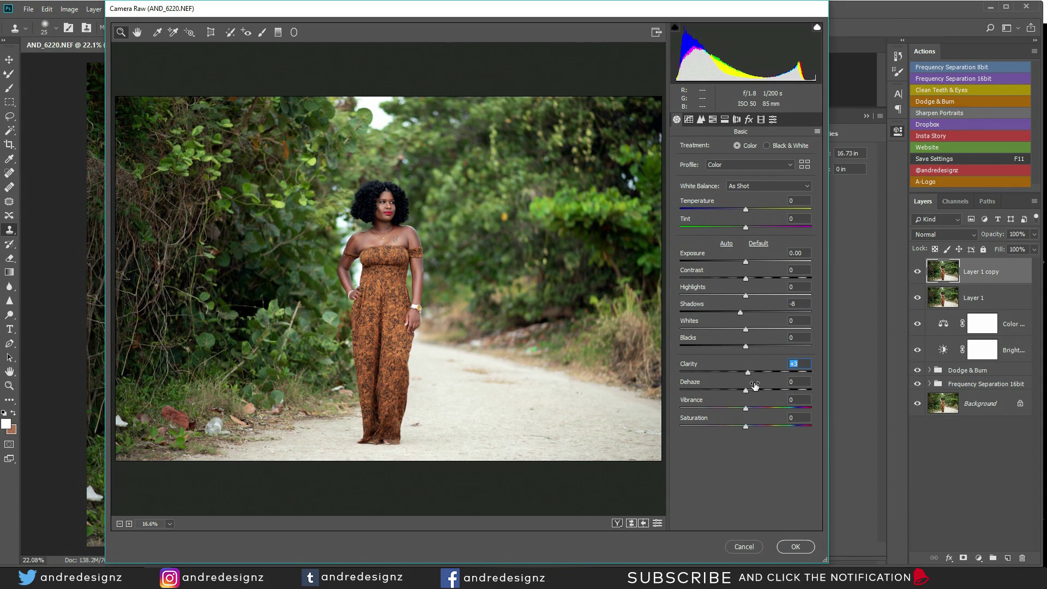
left_click(714, 123)
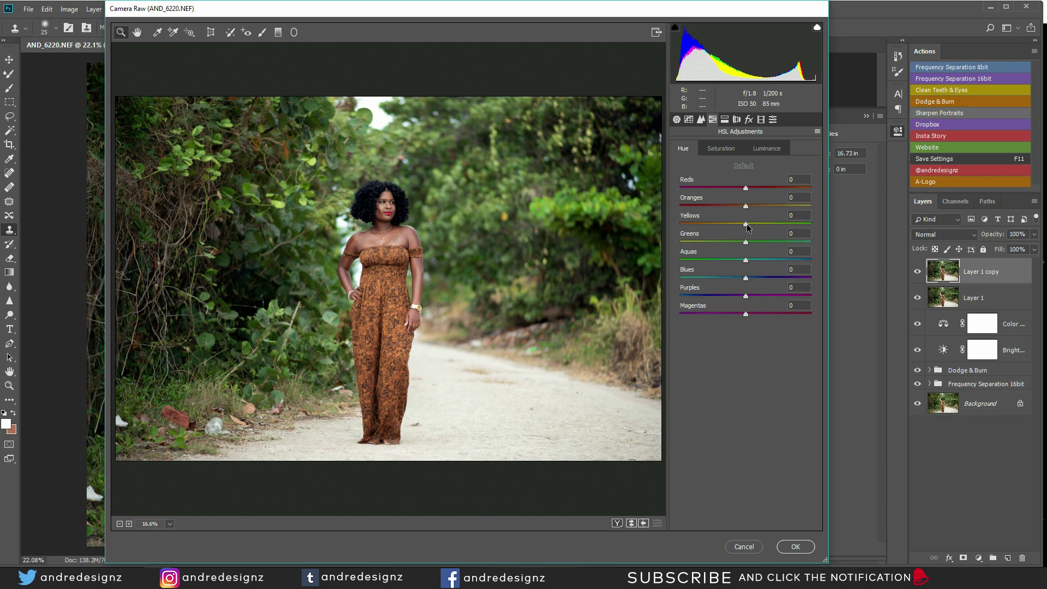
Shift the Greens, Yellows and Oranges hues in Camera Raw's HSL Hue panel
left_click_drag(746, 244, 720, 240)
left_click_drag(745, 225, 714, 230)
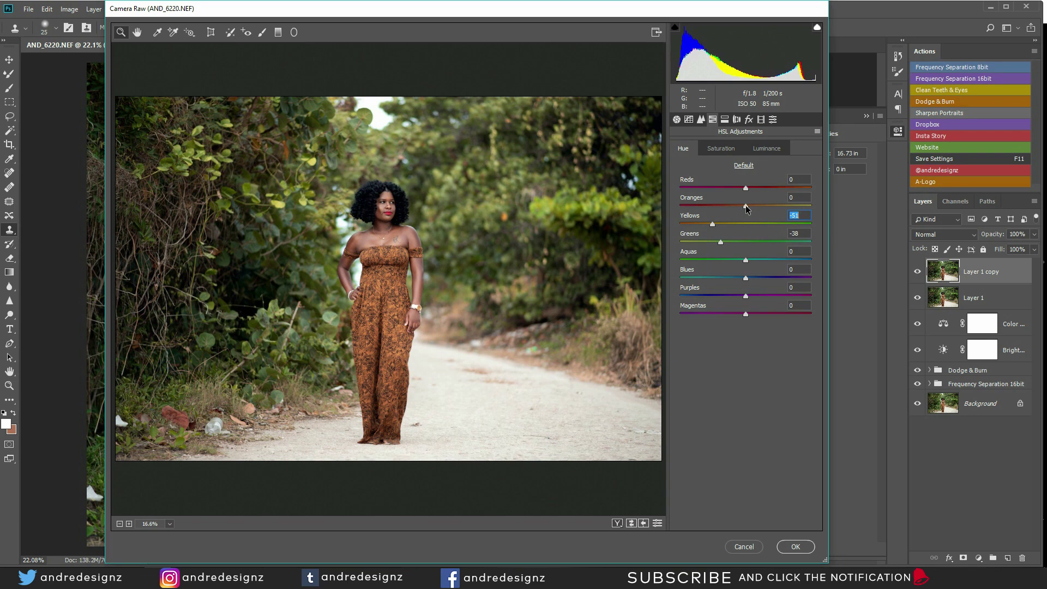
mouse_move(746, 209)
left_mouse_down()
mouse_move(723, 210)
mouse_move(762, 209)
mouse_move(732, 210)
mouse_move(741, 209)
left_mouse_up()
type("0")
Raise Yellows saturation to +59 and apply the Camera Raw grade
left_click(728, 148)
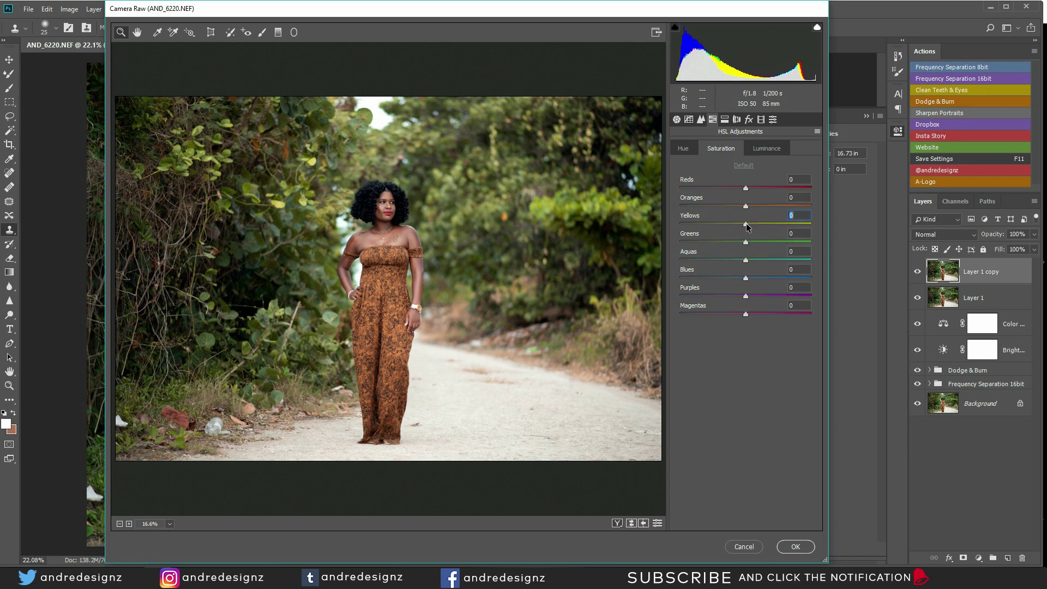
mouse_move(747, 226)
left_mouse_down()
mouse_move(783, 226)
mouse_move(710, 227)
mouse_move(815, 228)
mouse_move(751, 210)
left_mouse_up()
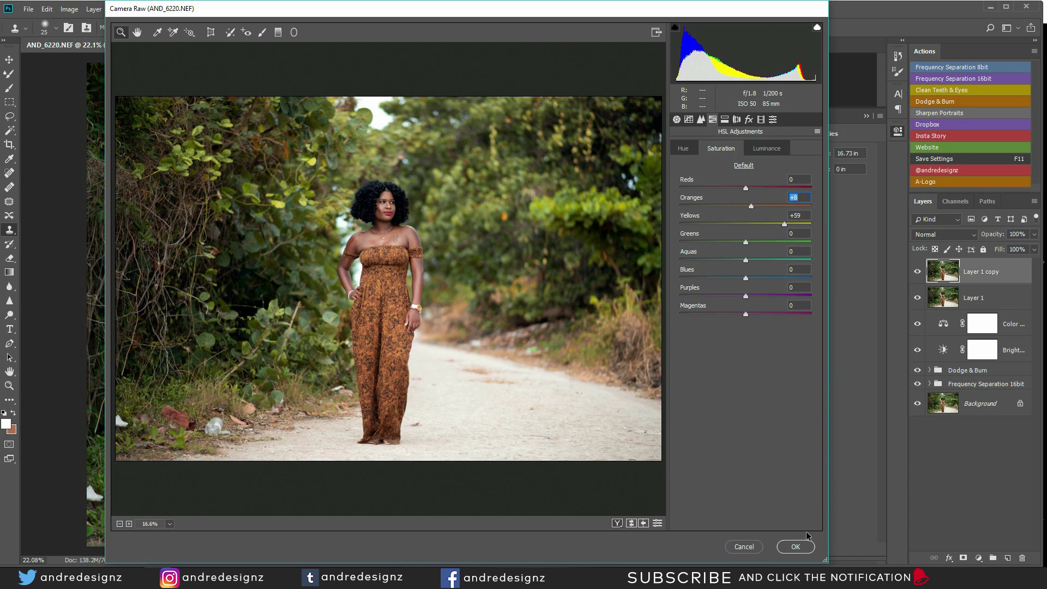
left_click(798, 547)
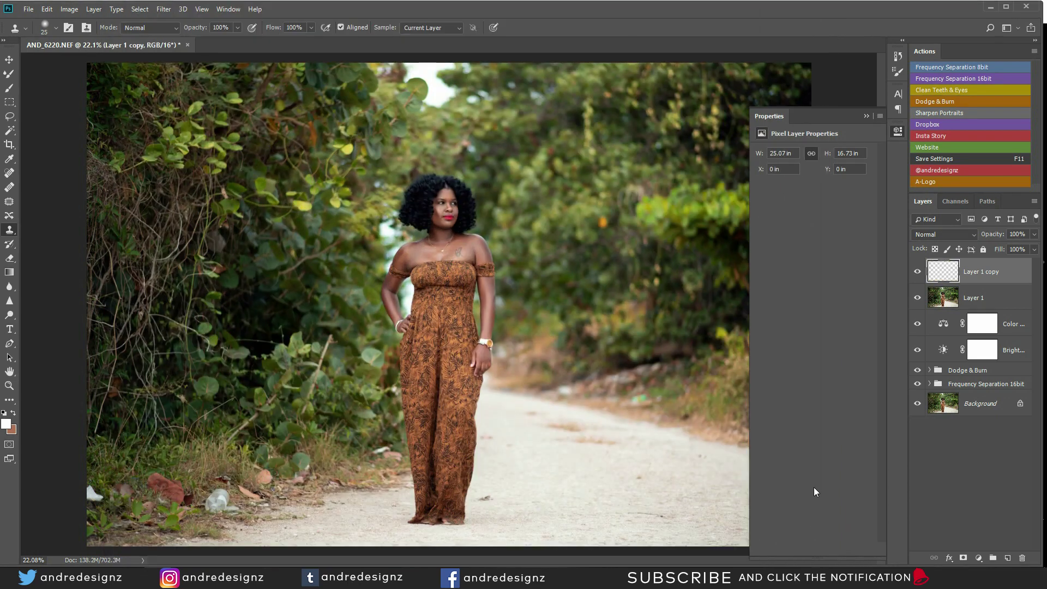
Toggle Layer 1 copy to compare, duplicate it as Layer 1 copy 2, and undo a test clone stroke
left_click(917, 272)
left_click(918, 272)
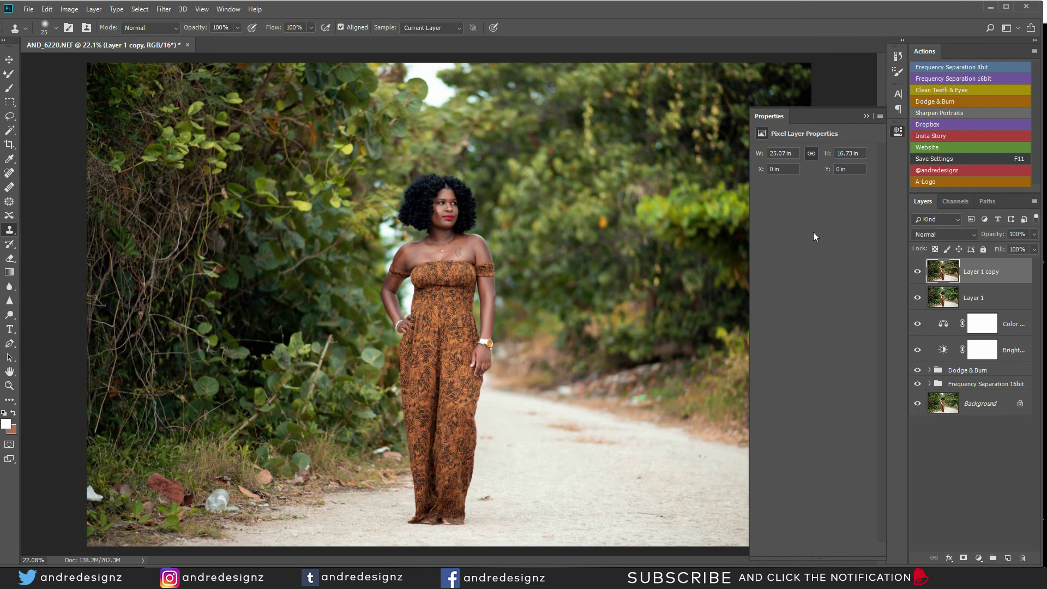
key("ctrl+j")
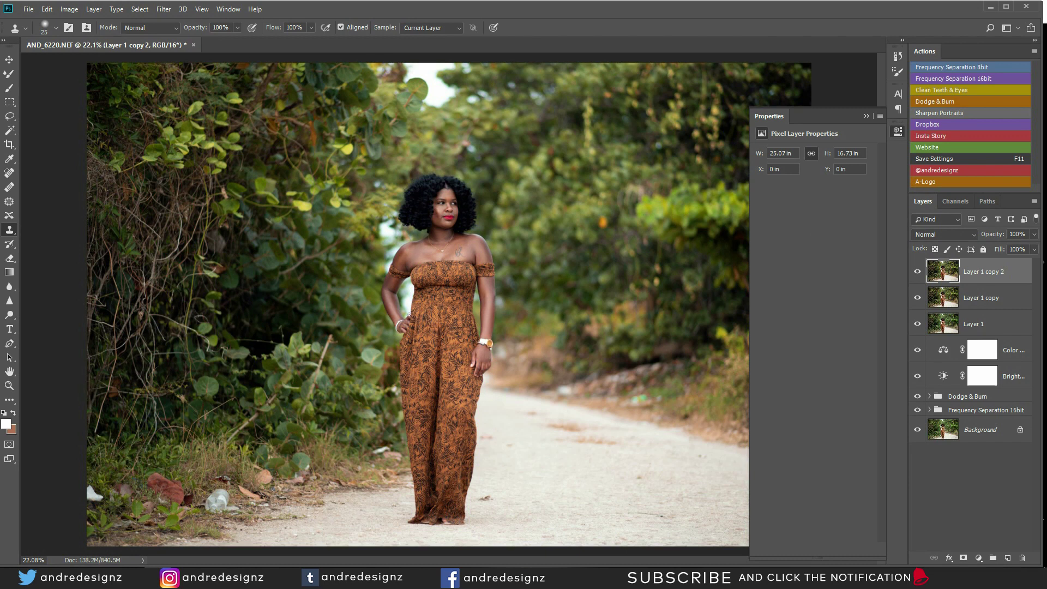
left_click_drag(140, 277, 170, 282)
key("ctrl+z")
Patch away the debris specks on the road using clean nearby road surface
left_click(9, 201)
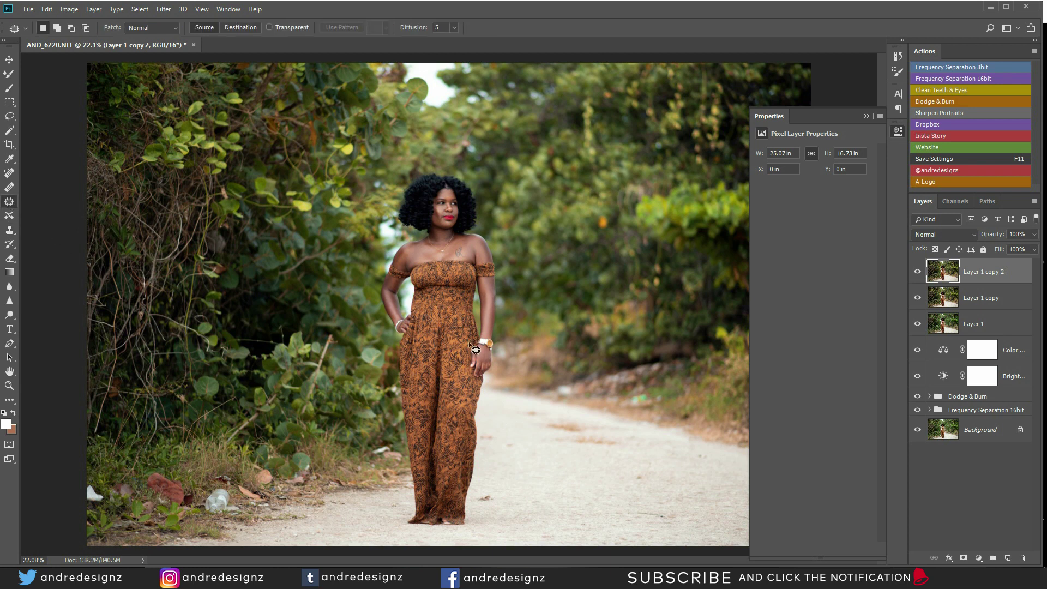
mouse_move(624, 405)
left_mouse_down()
mouse_move(683, 387)
mouse_move(661, 395)
left_mouse_up()
key("ctrl+d")
left_click_drag(660, 402, 681, 400)
key("ctrl+d")
mouse_move(491, 490)
left_mouse_down()
mouse_move(477, 496)
mouse_move(512, 501)
left_mouse_up()
key("ctrl+d")
mouse_move(515, 450)
left_mouse_down()
mouse_move(508, 438)
mouse_move(519, 453)
left_mouse_up()
key("ctrl+d")
mouse_move(656, 509)
left_mouse_down()
mouse_move(676, 525)
mouse_move(682, 493)
mouse_move(646, 473)
mouse_move(683, 480)
mouse_move(692, 456)
left_mouse_up()
key("ctrl+d")
key("ctrl+d")
left_click_drag(700, 460, 695, 487)
Patch out the white bottle and the small rock in the lower-left roadside grass
key("ctrl+d")
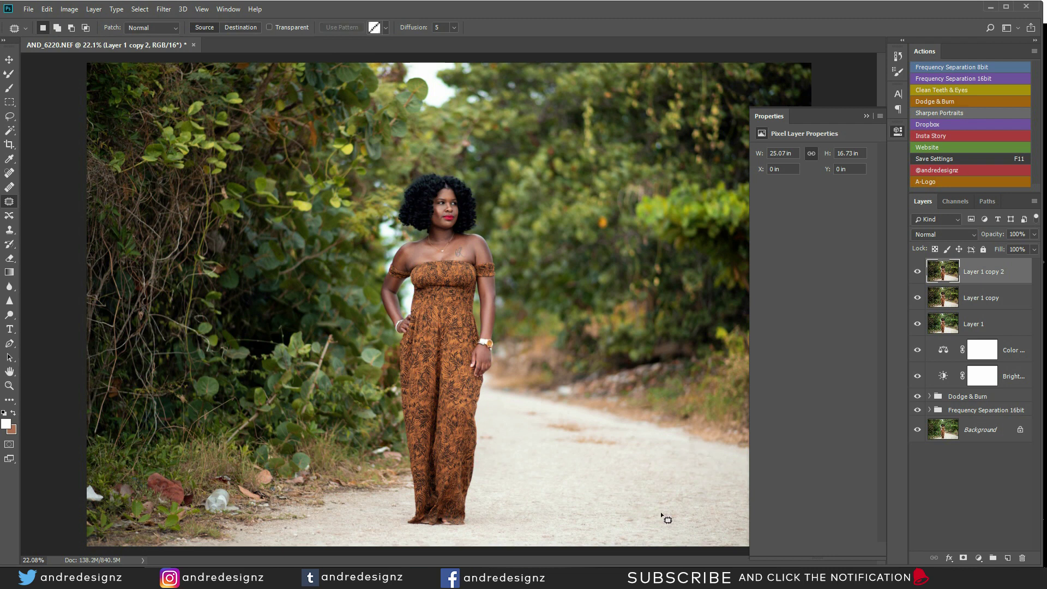
mouse_move(240, 519)
left_mouse_down()
mouse_move(197, 511)
mouse_move(218, 484)
mouse_move(201, 491)
mouse_move(211, 520)
mouse_move(251, 495)
mouse_move(198, 530)
mouse_move(179, 518)
left_mouse_up()
key("ctrl+d")
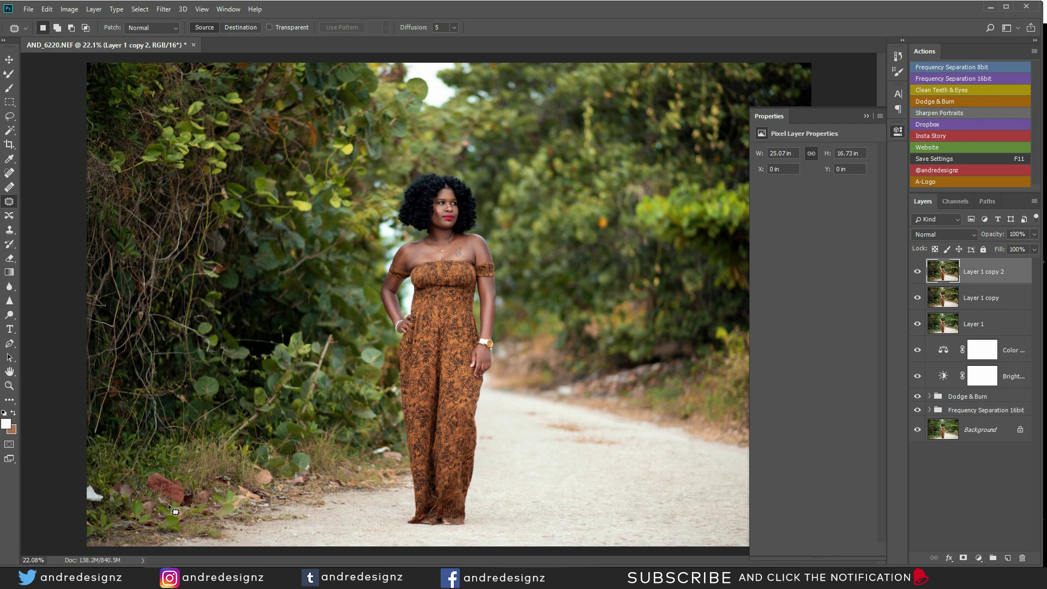
mouse_move(82, 487)
left_mouse_down()
mouse_move(91, 520)
mouse_move(90, 472)
left_mouse_up()
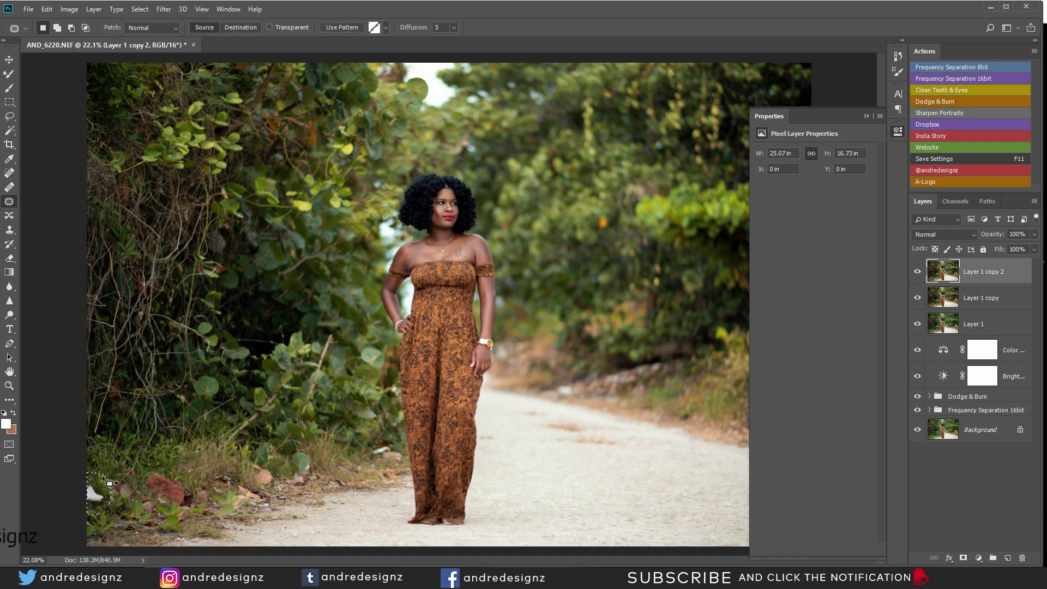
left_click_drag(101, 490, 118, 459)
key("ctrl+d")
left_click_drag(143, 493, 137, 486)
left_click_drag(131, 489, 222, 483)
key("ctrl+d")
Remove the small white object in the grass with a Content-Aware fill
mouse_move(377, 445)
left_mouse_down()
mouse_move(377, 457)
mouse_move(395, 450)
mouse_move(375, 443)
left_mouse_up()
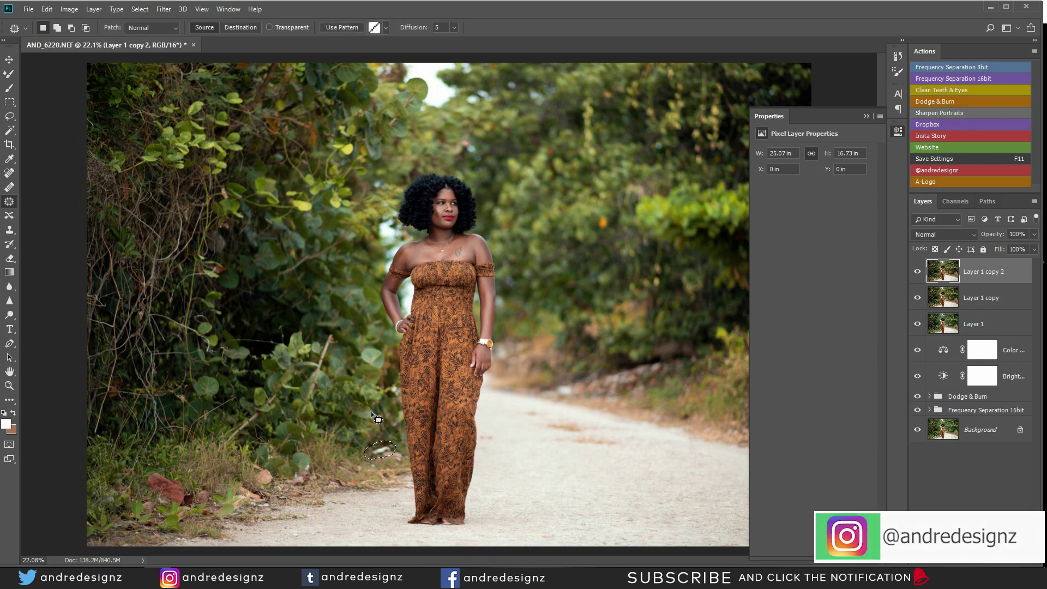
key("shift")
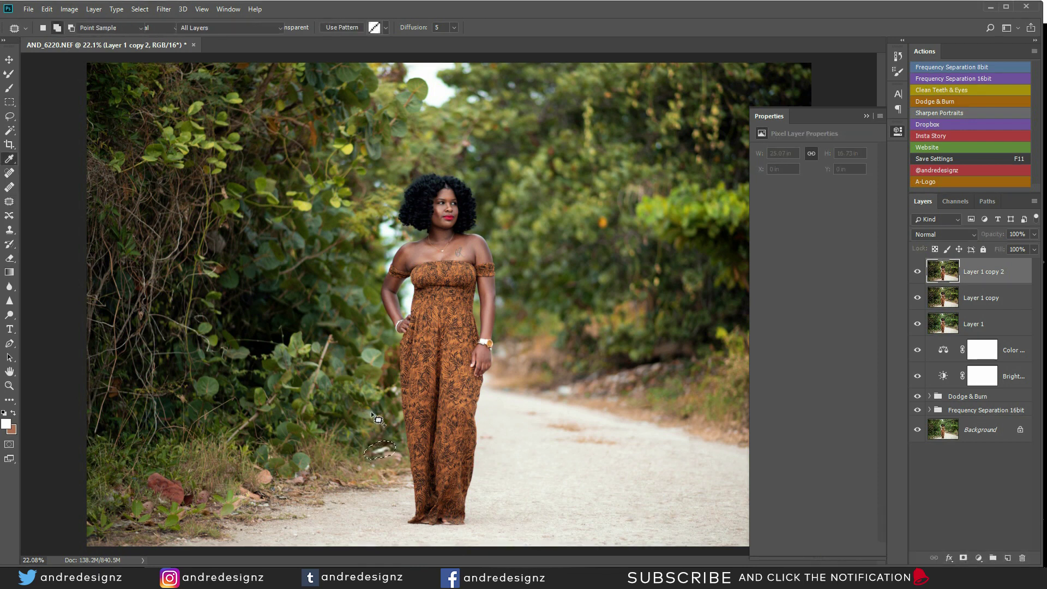
key("shift+BackSpace")
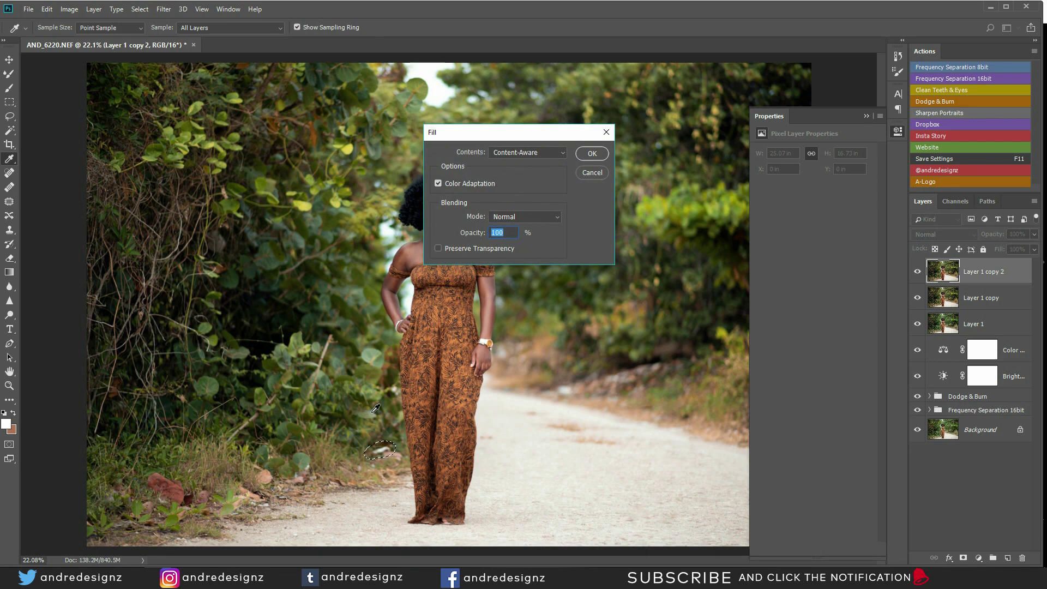
key("Return")
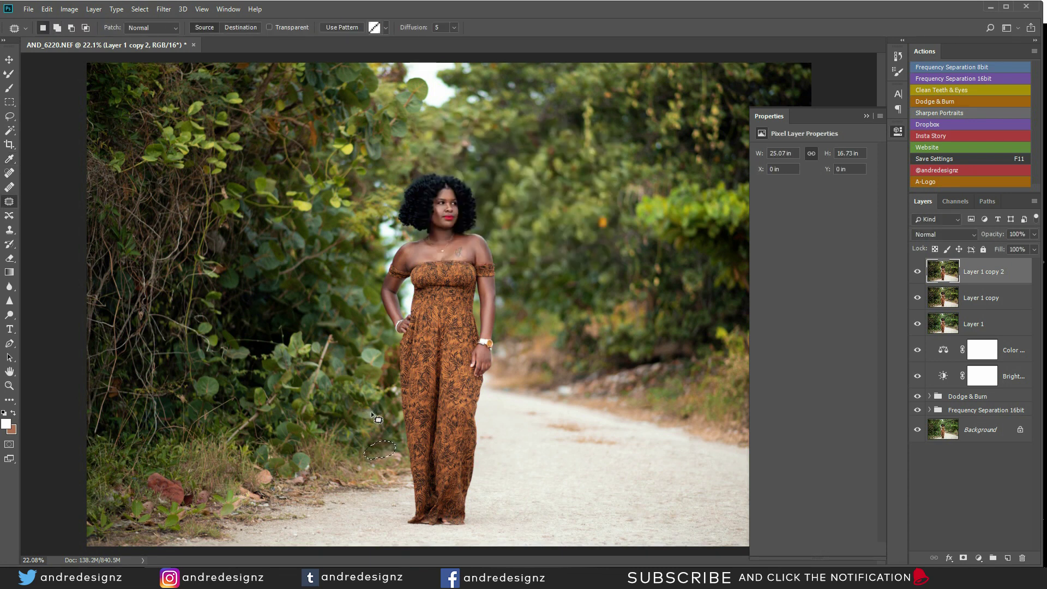
key("ctrl+d")
Flatten Image from the Background layer's menu, collapse the Properties panel, and zoom out slightly
right_click(976, 428)
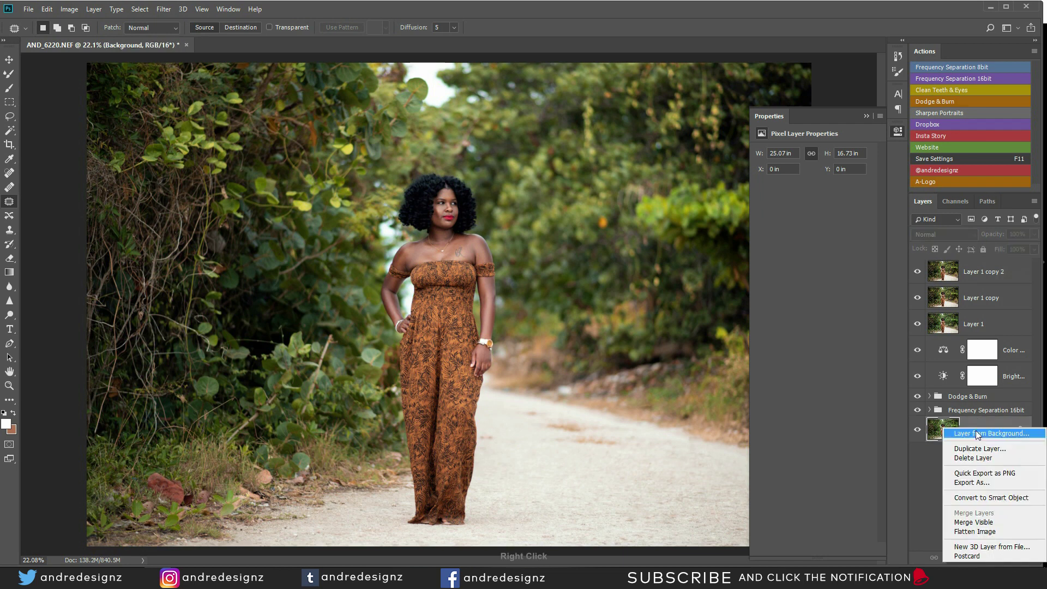
left_click(984, 527)
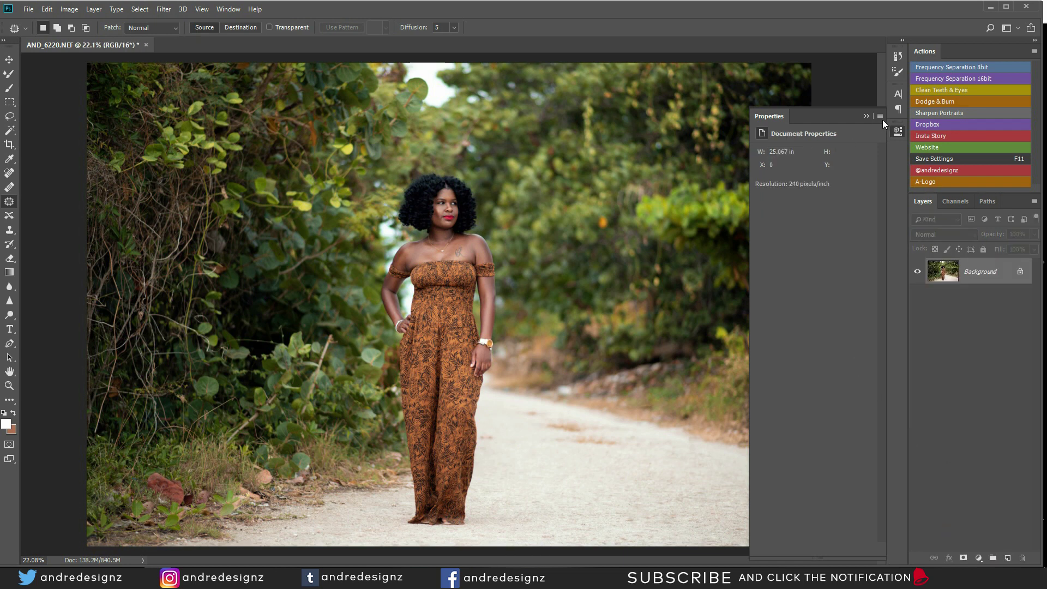
left_click(866, 116)
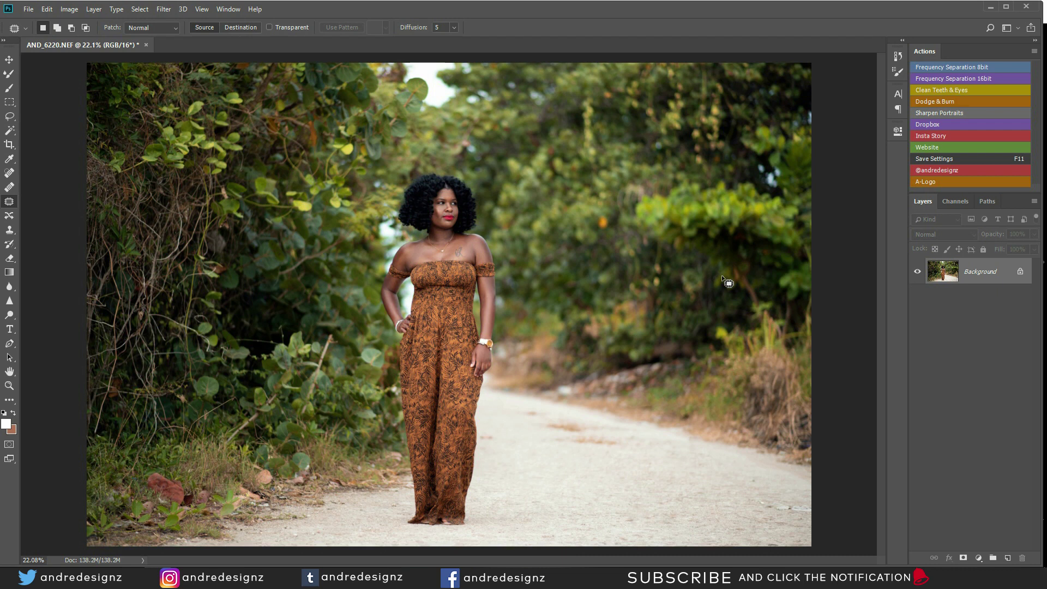
scroll(605, 187, "down", 1)
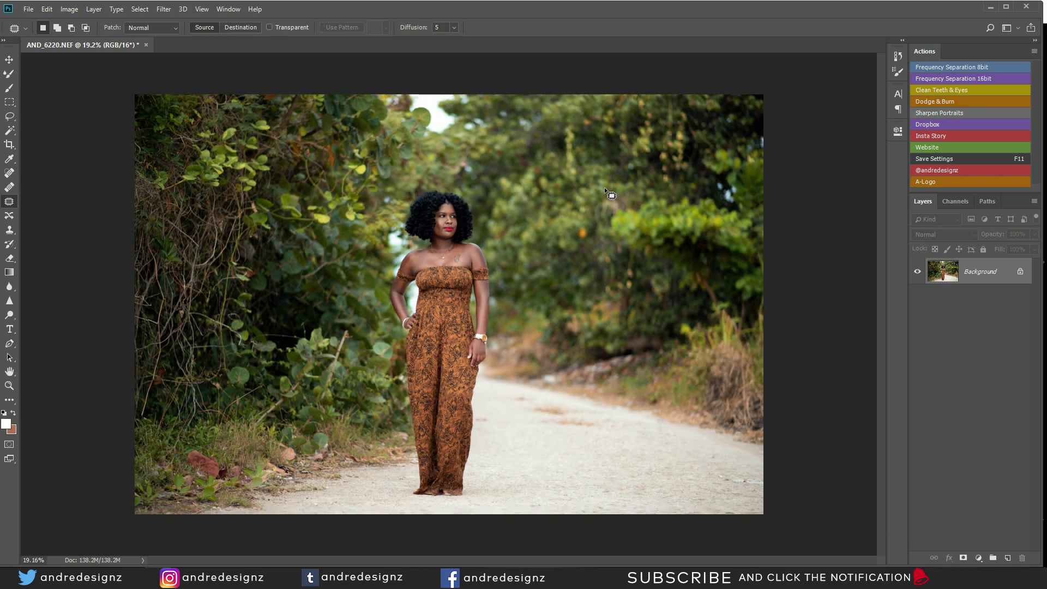